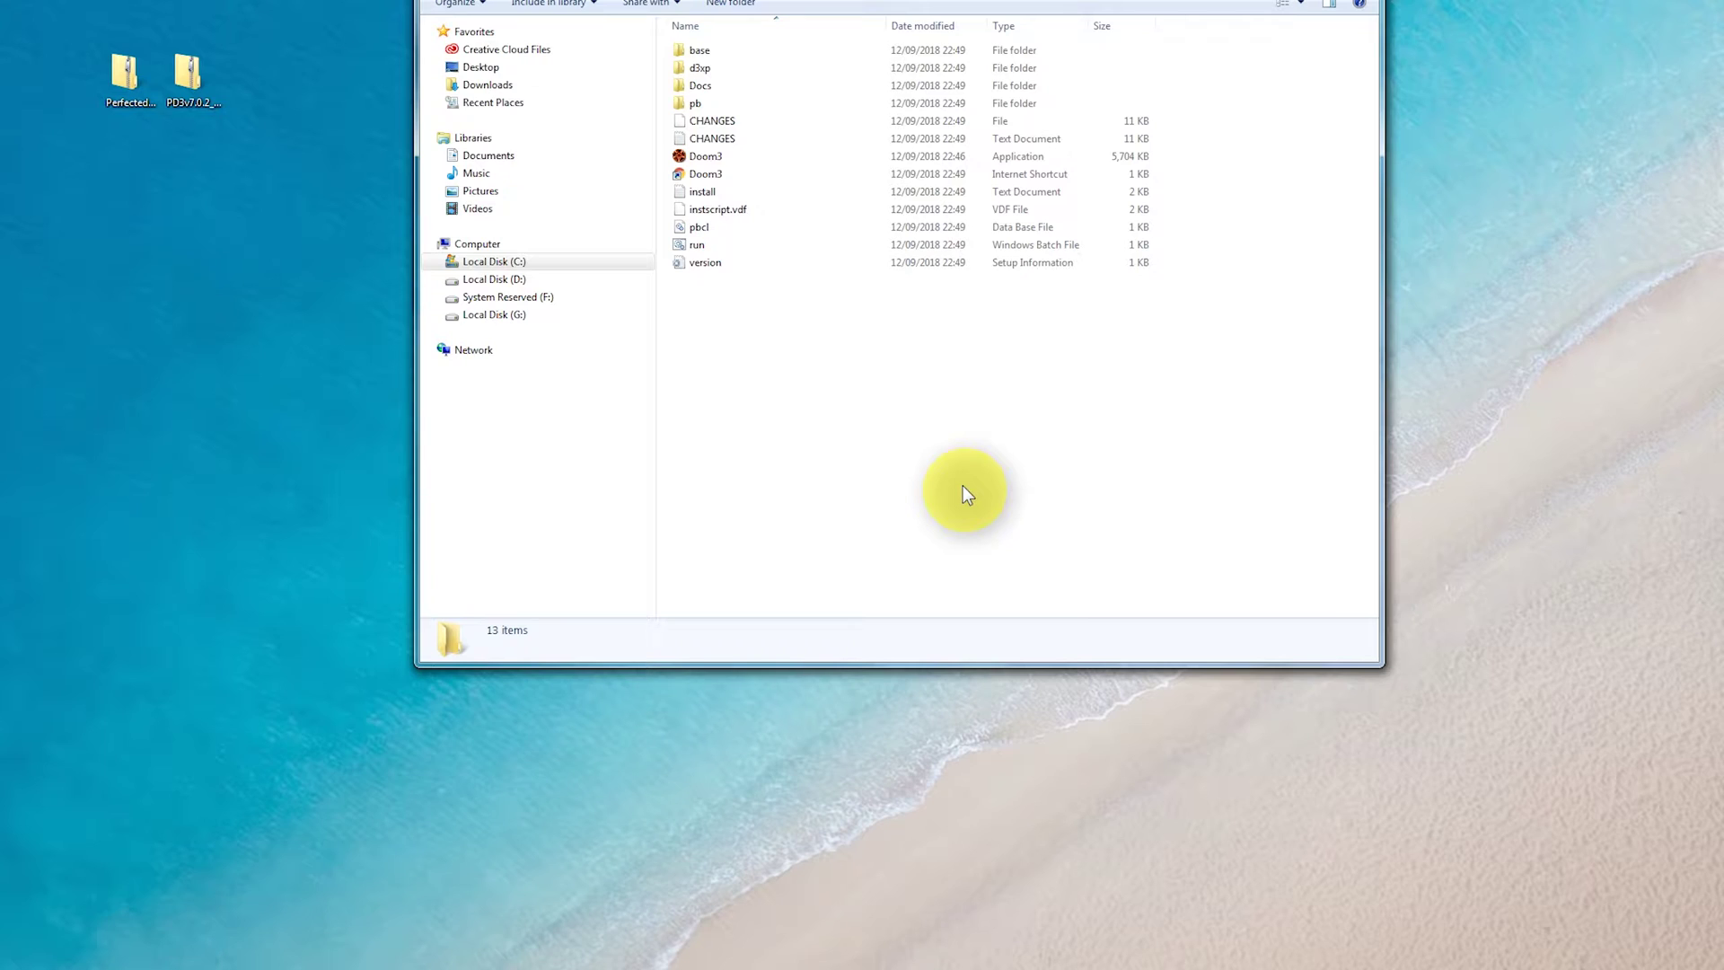
- Open the PerfectedDoom3v7 archive from the desktop and place its window beside the Doom 3 game folder
left_click(136, 76)
left_click_drag(66, 181, 192, 112)
left_click(187, 74)
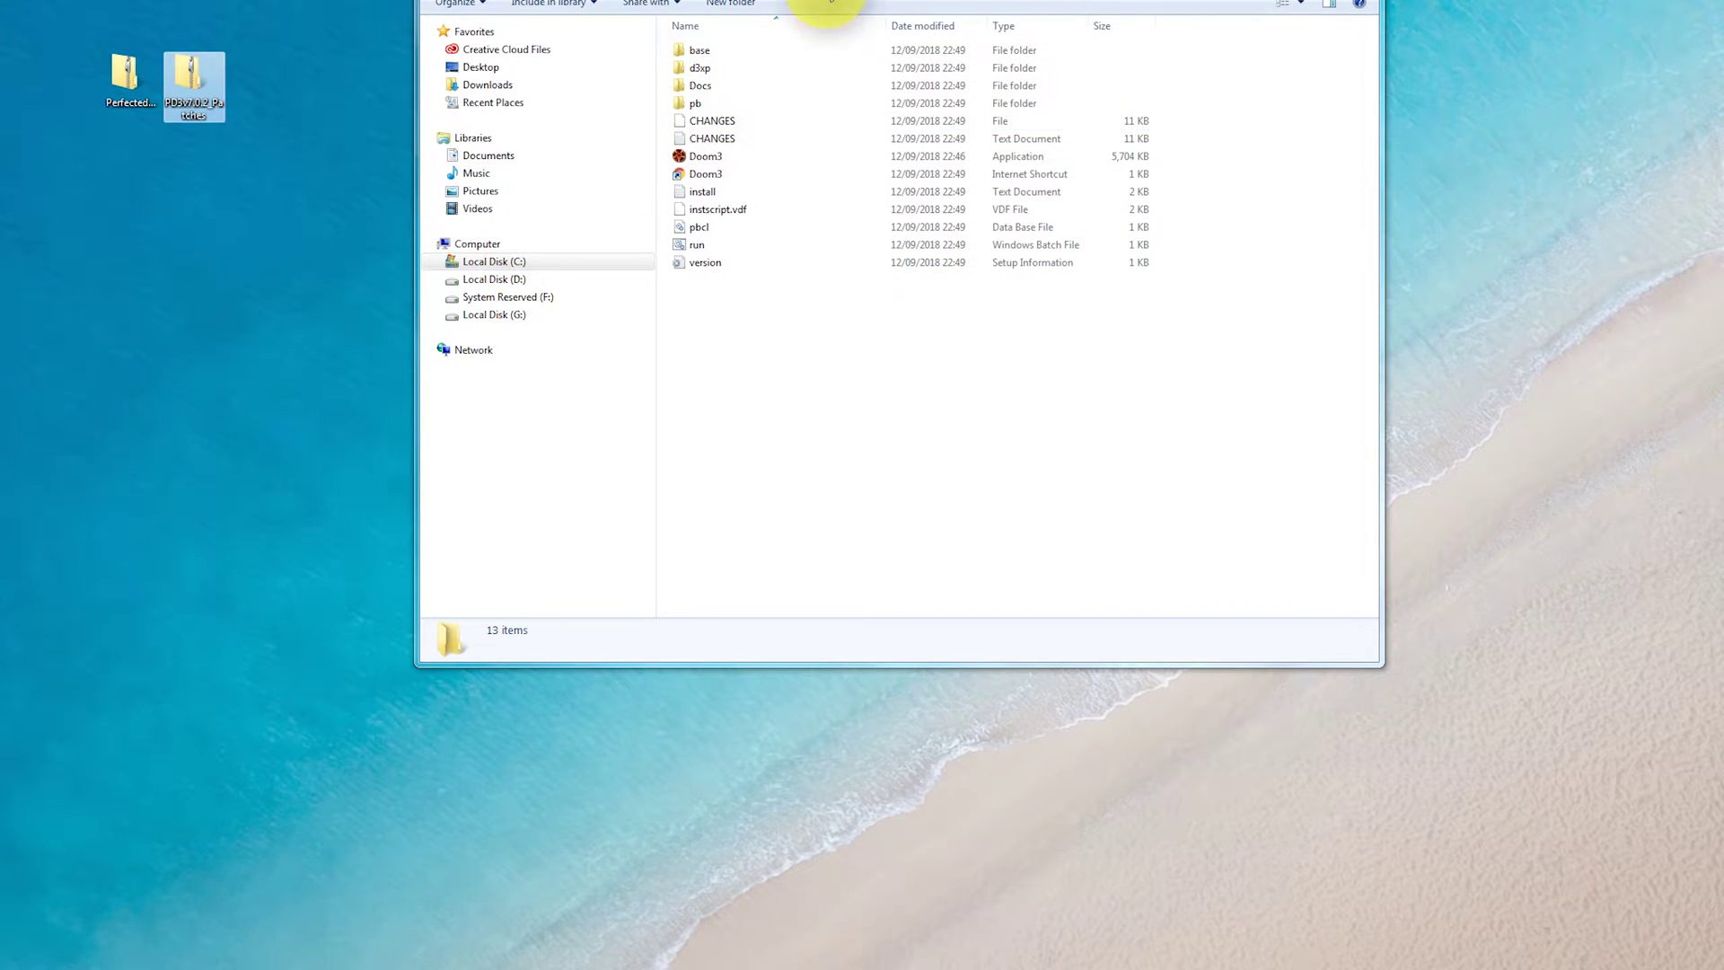
double_click(126, 79)
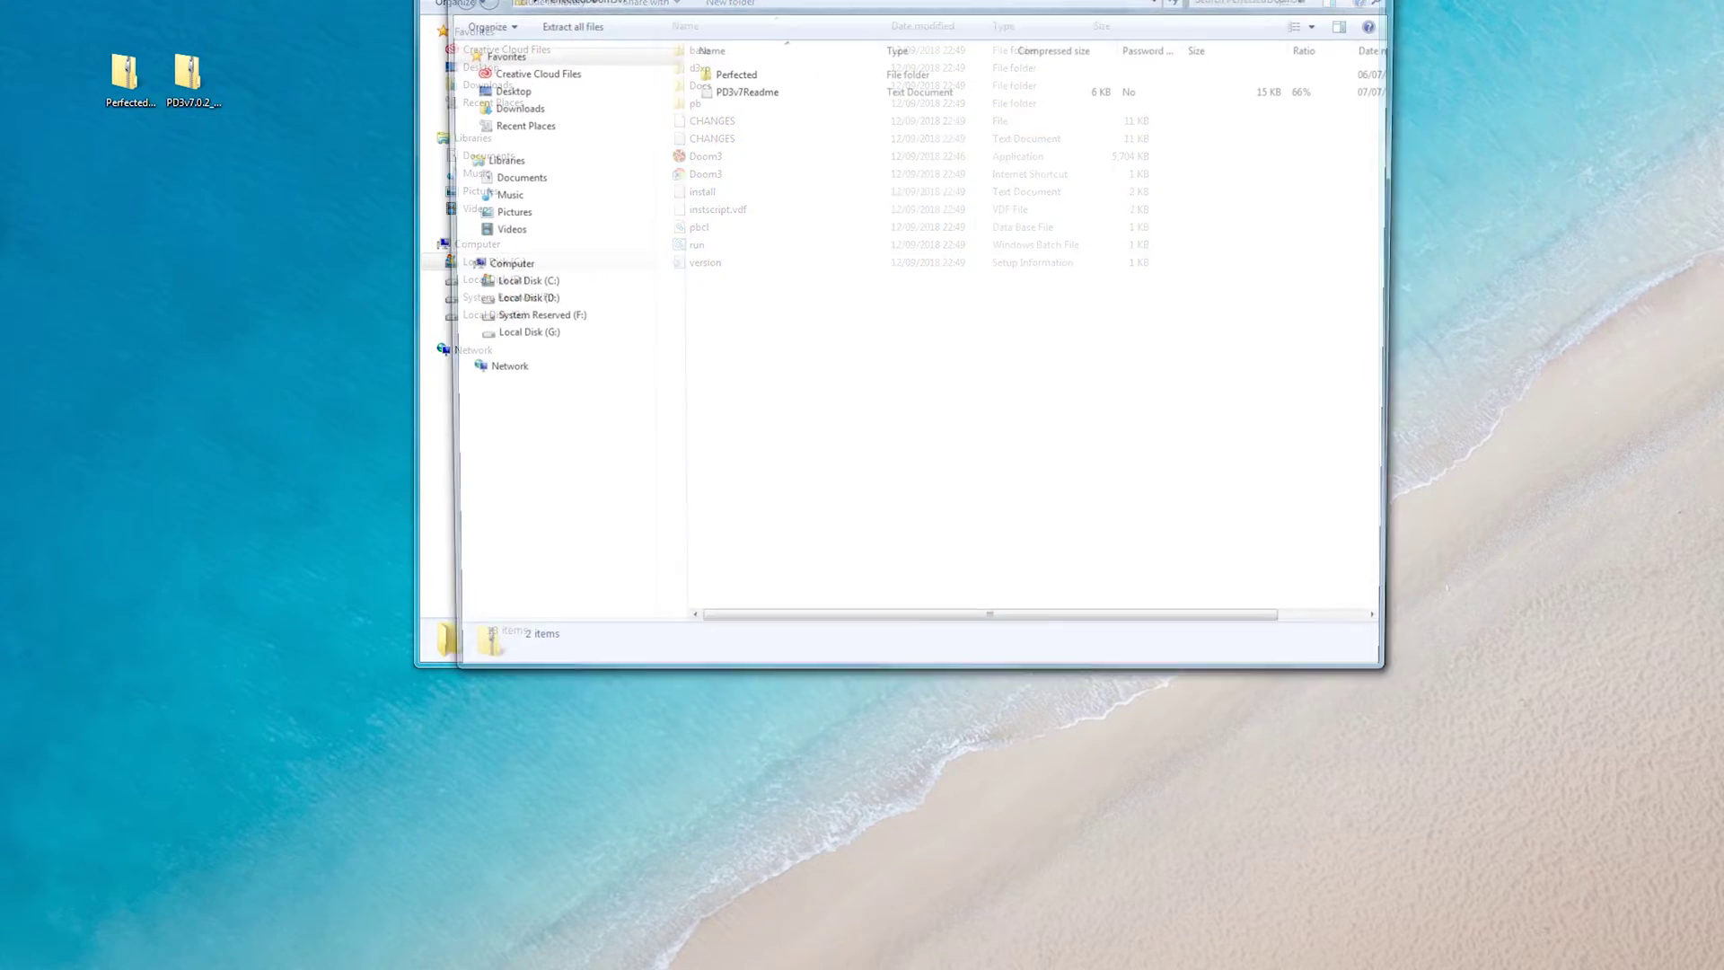
left_click_drag(895, 9, 1316, 241)
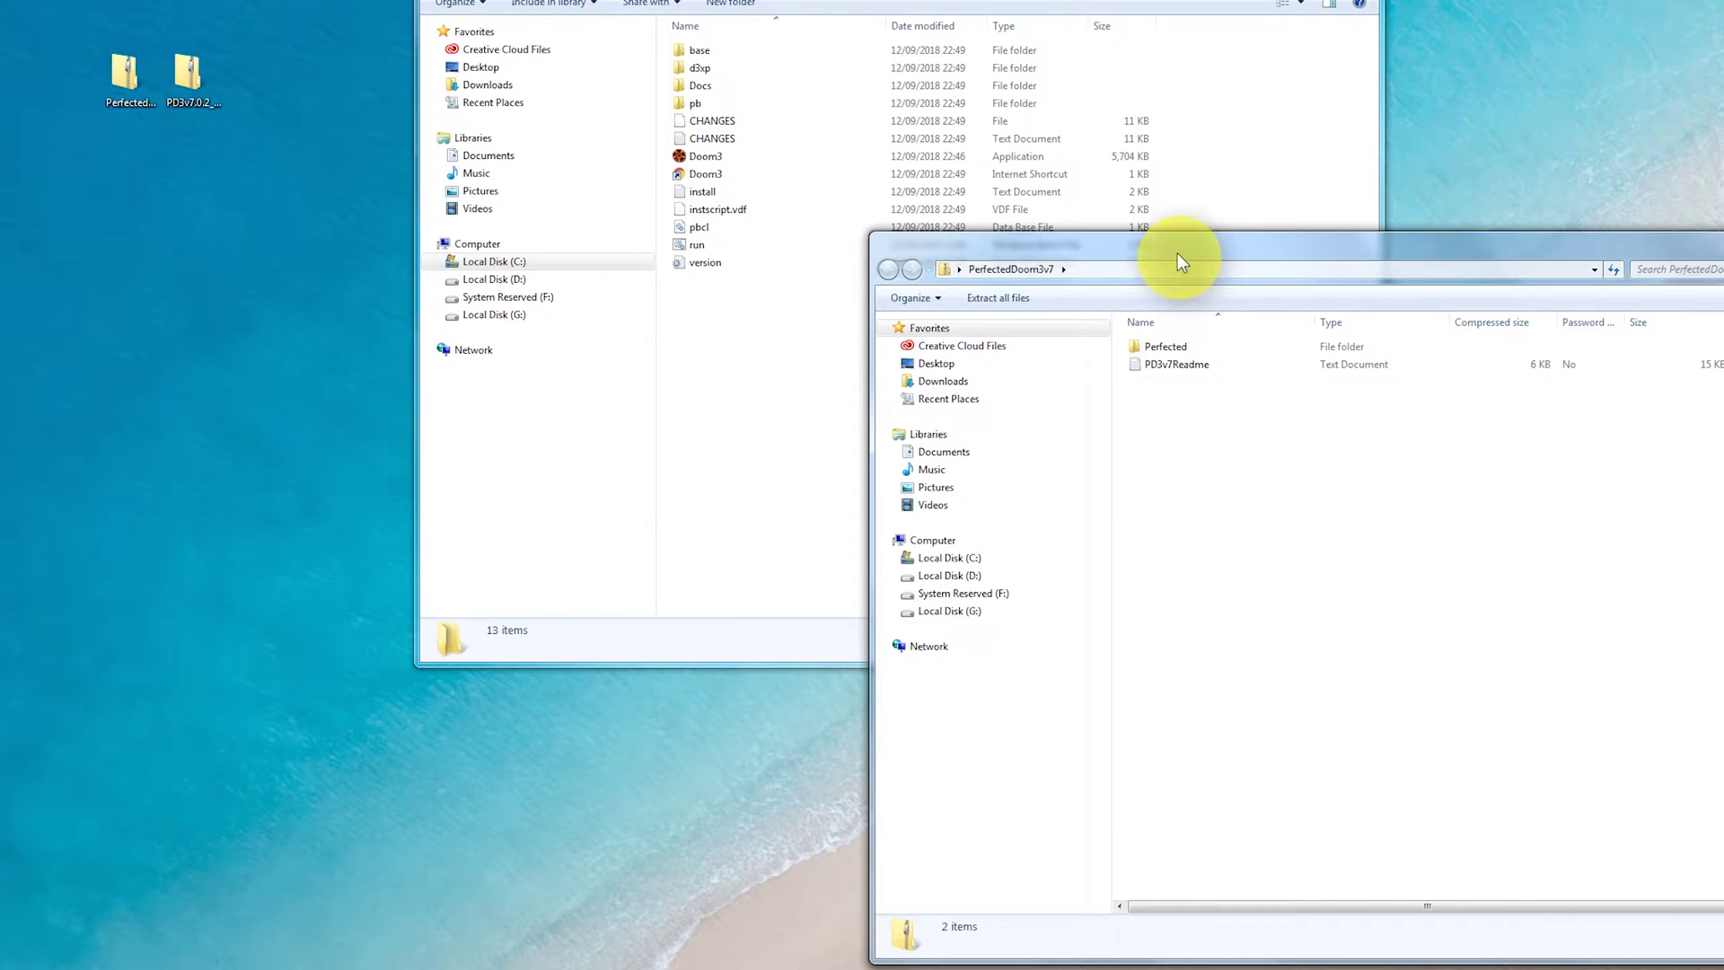
left_click_drag(1177, 253, 1222, 374)
- Copy the Perfected folder from the archive into the Doom 3 game folder and minimise the archive window
left_click(1220, 470)
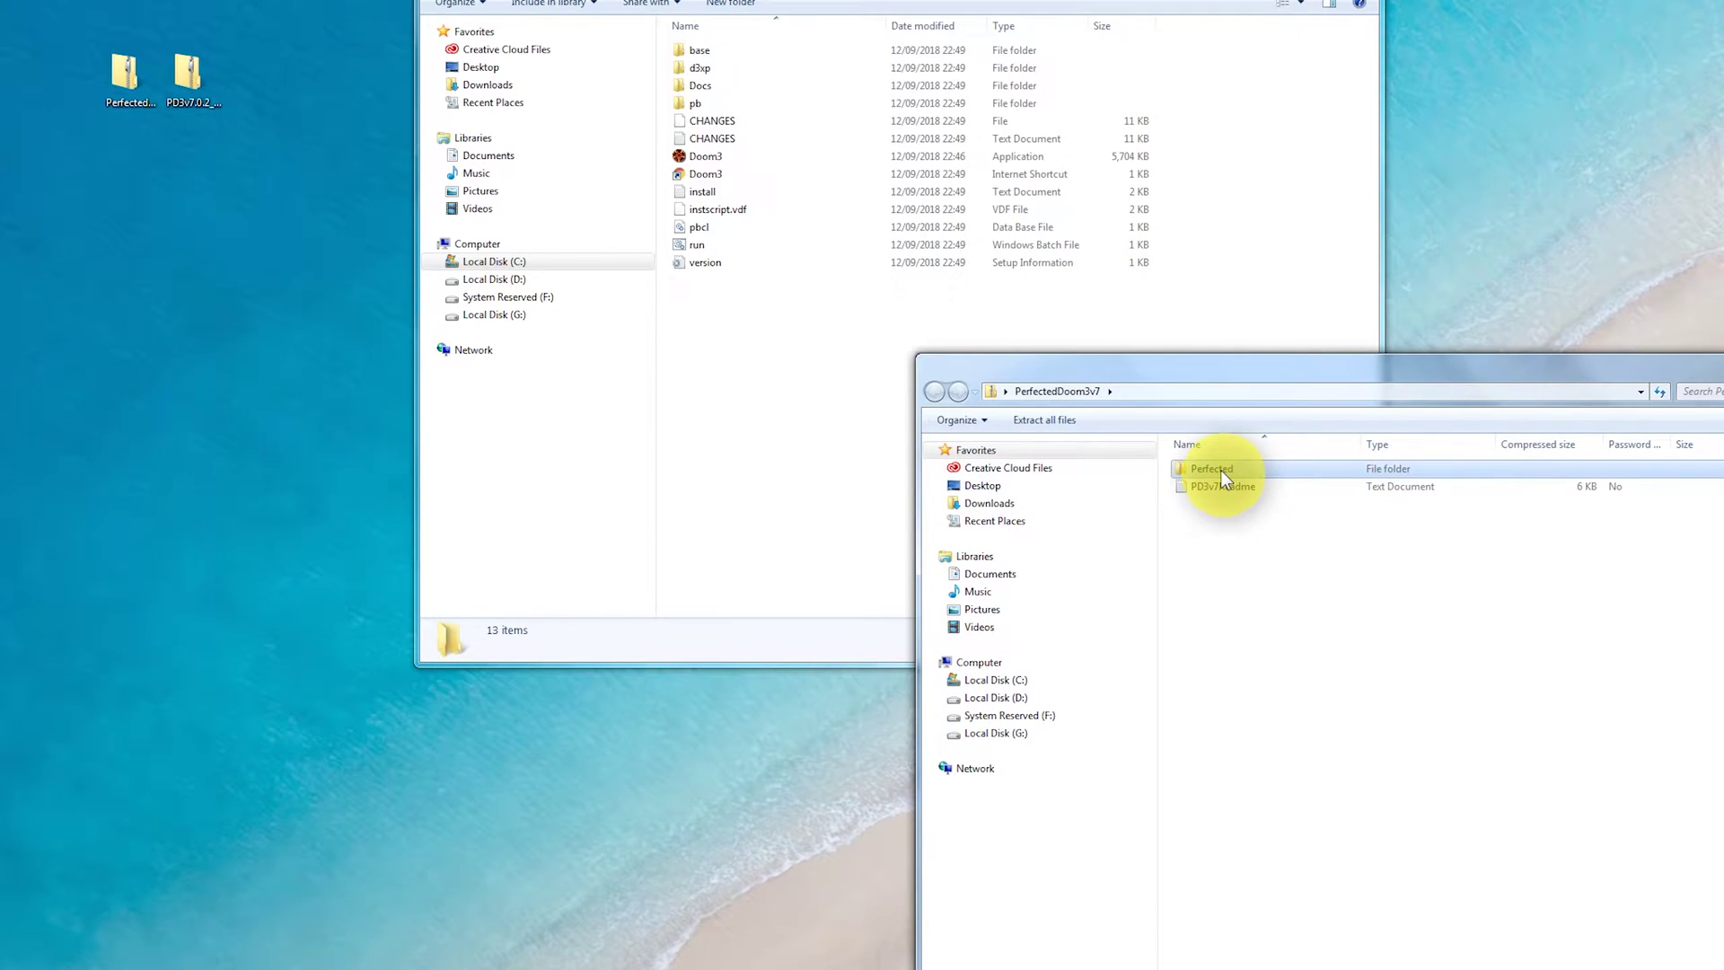
right_click(1220, 470)
left_click(1272, 544)
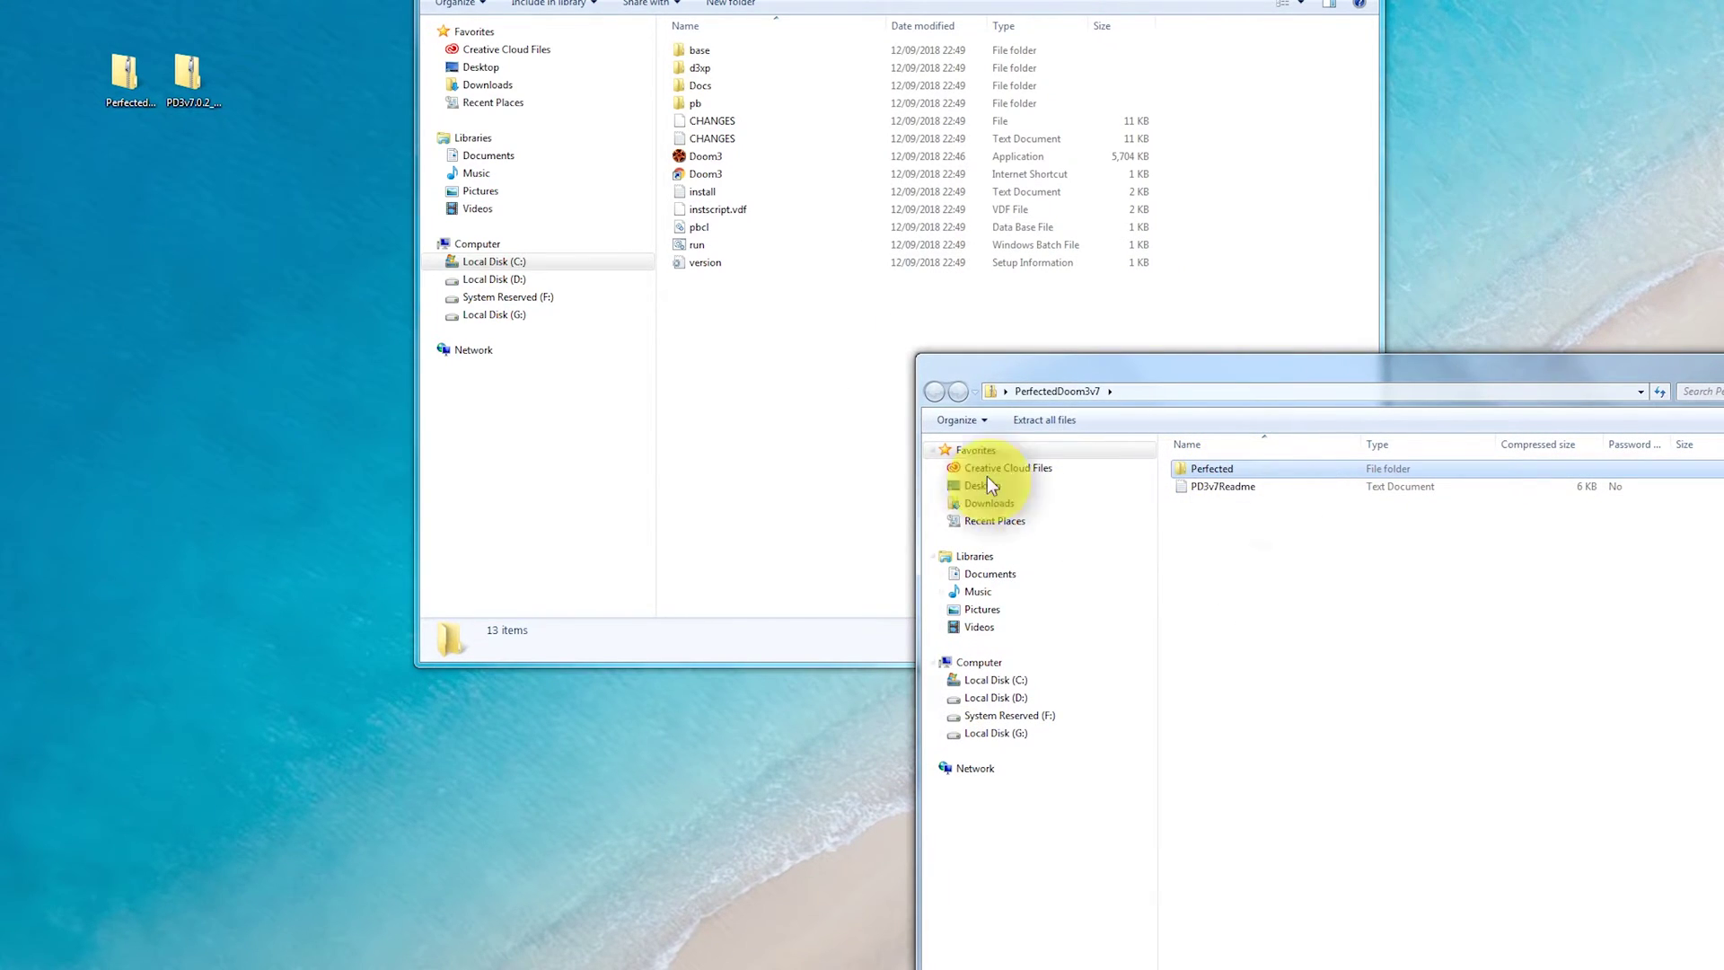
right_click(679, 321)
left_click(735, 438)
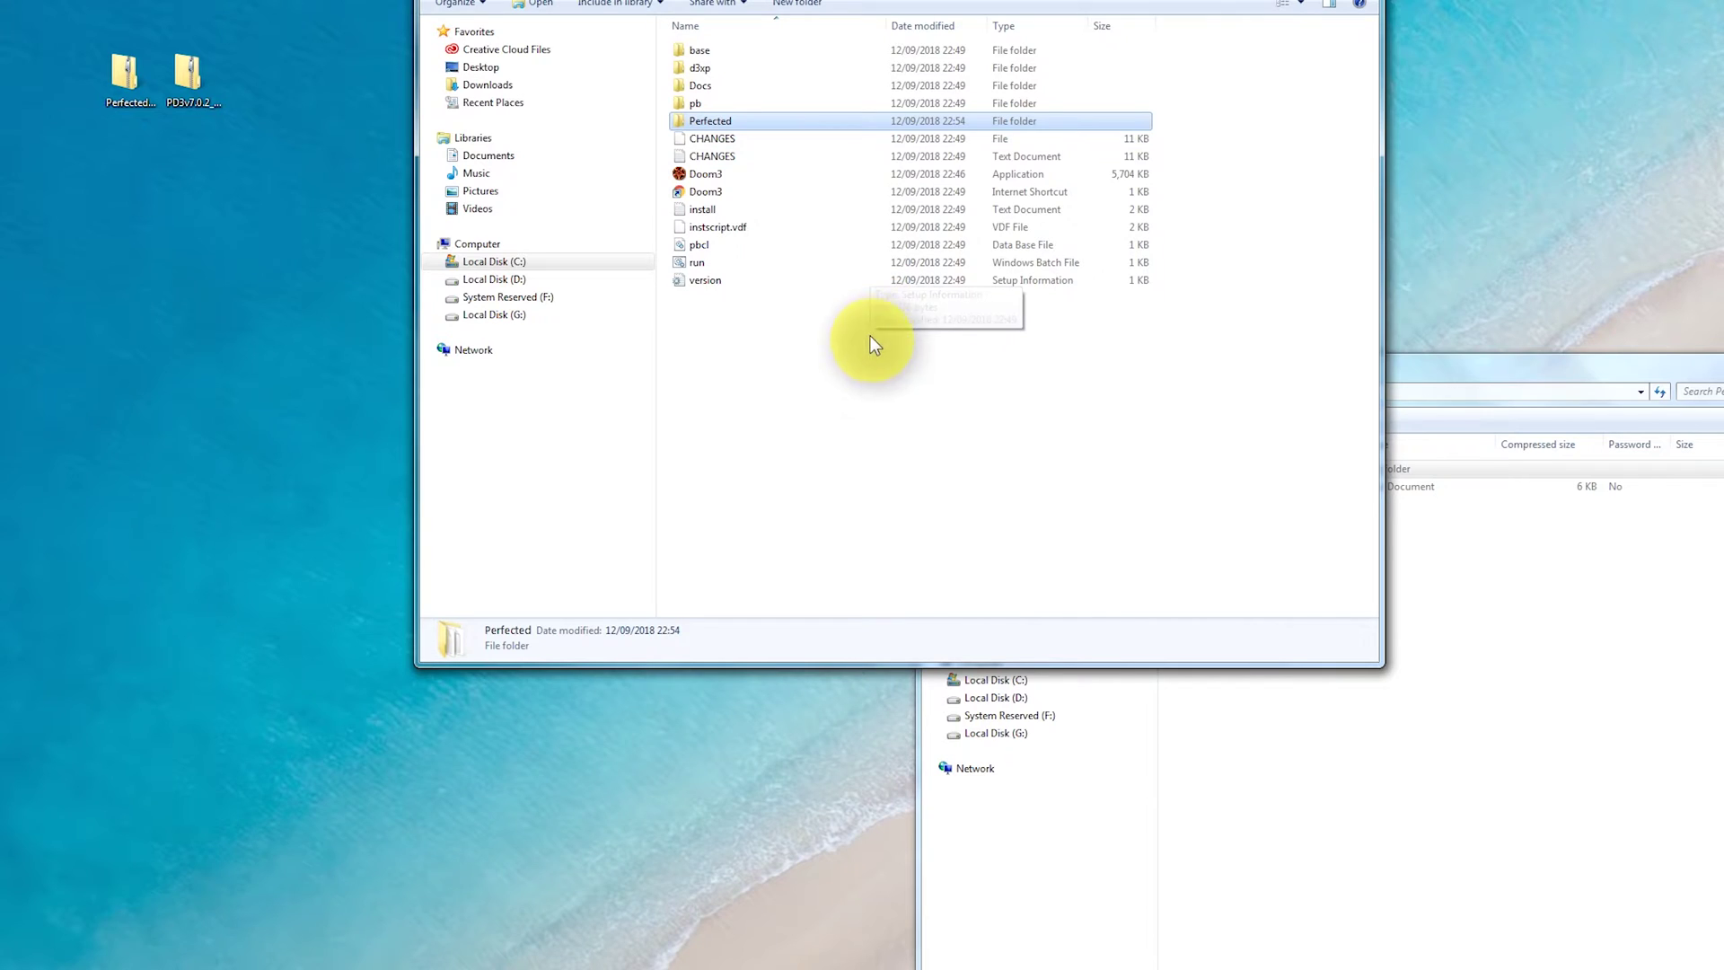
left_click(1488, 671)
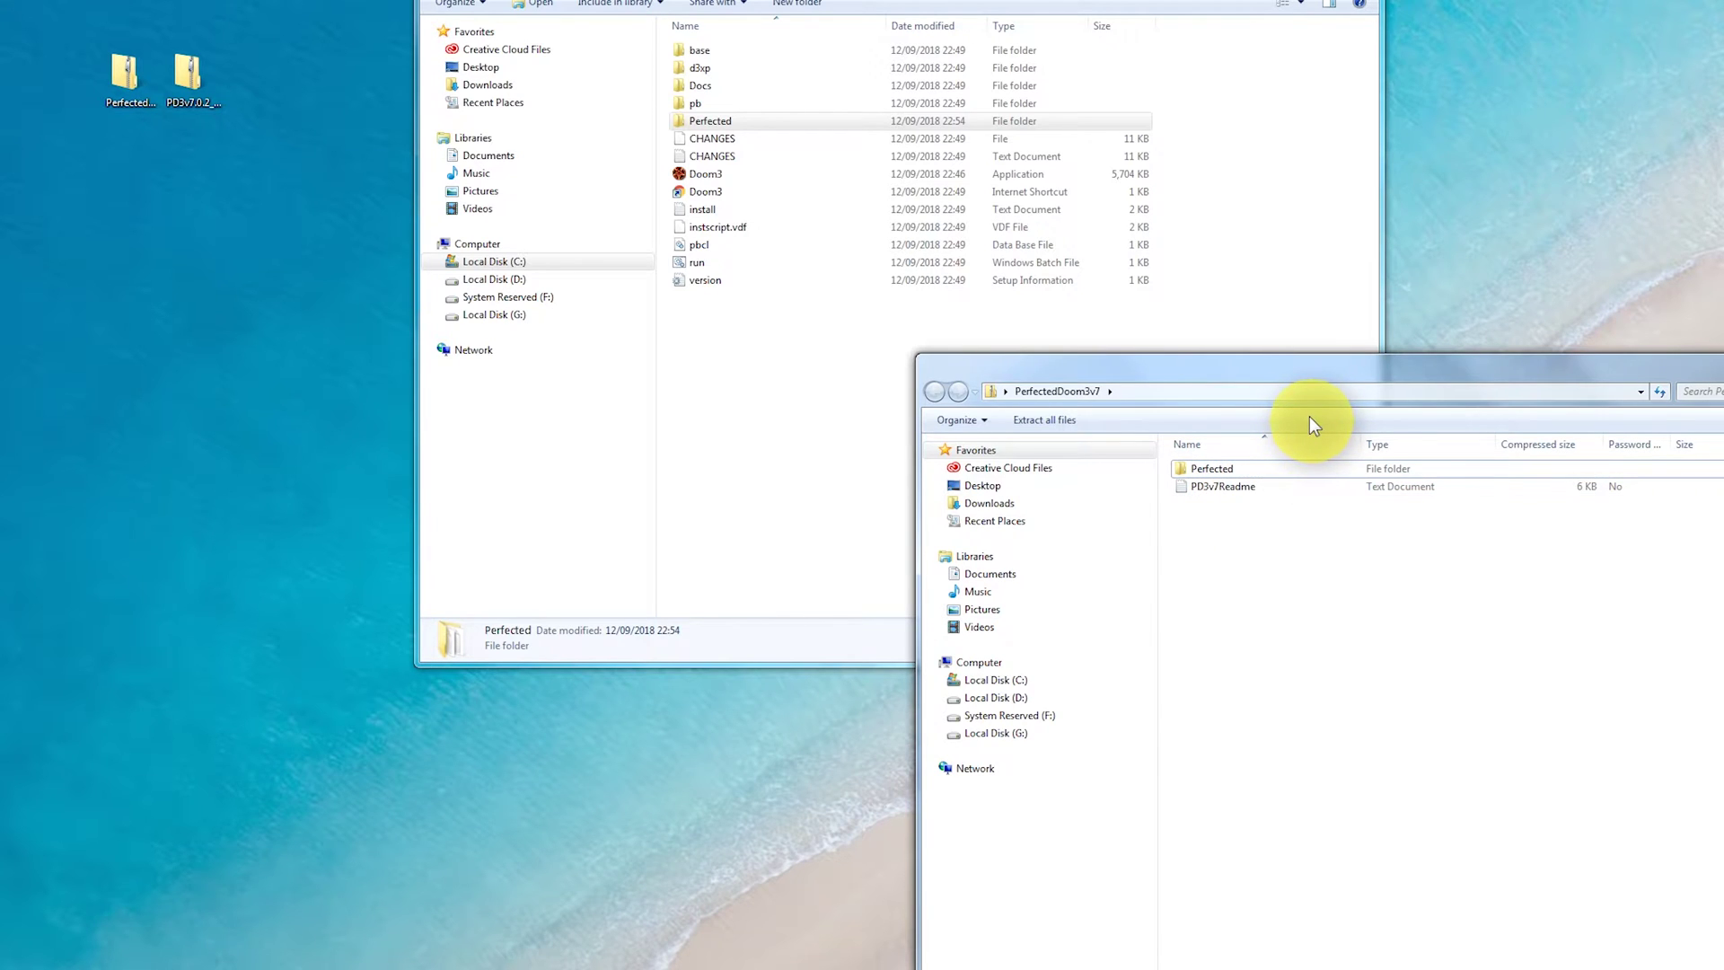
left_click_drag(1329, 370, 1039, 367)
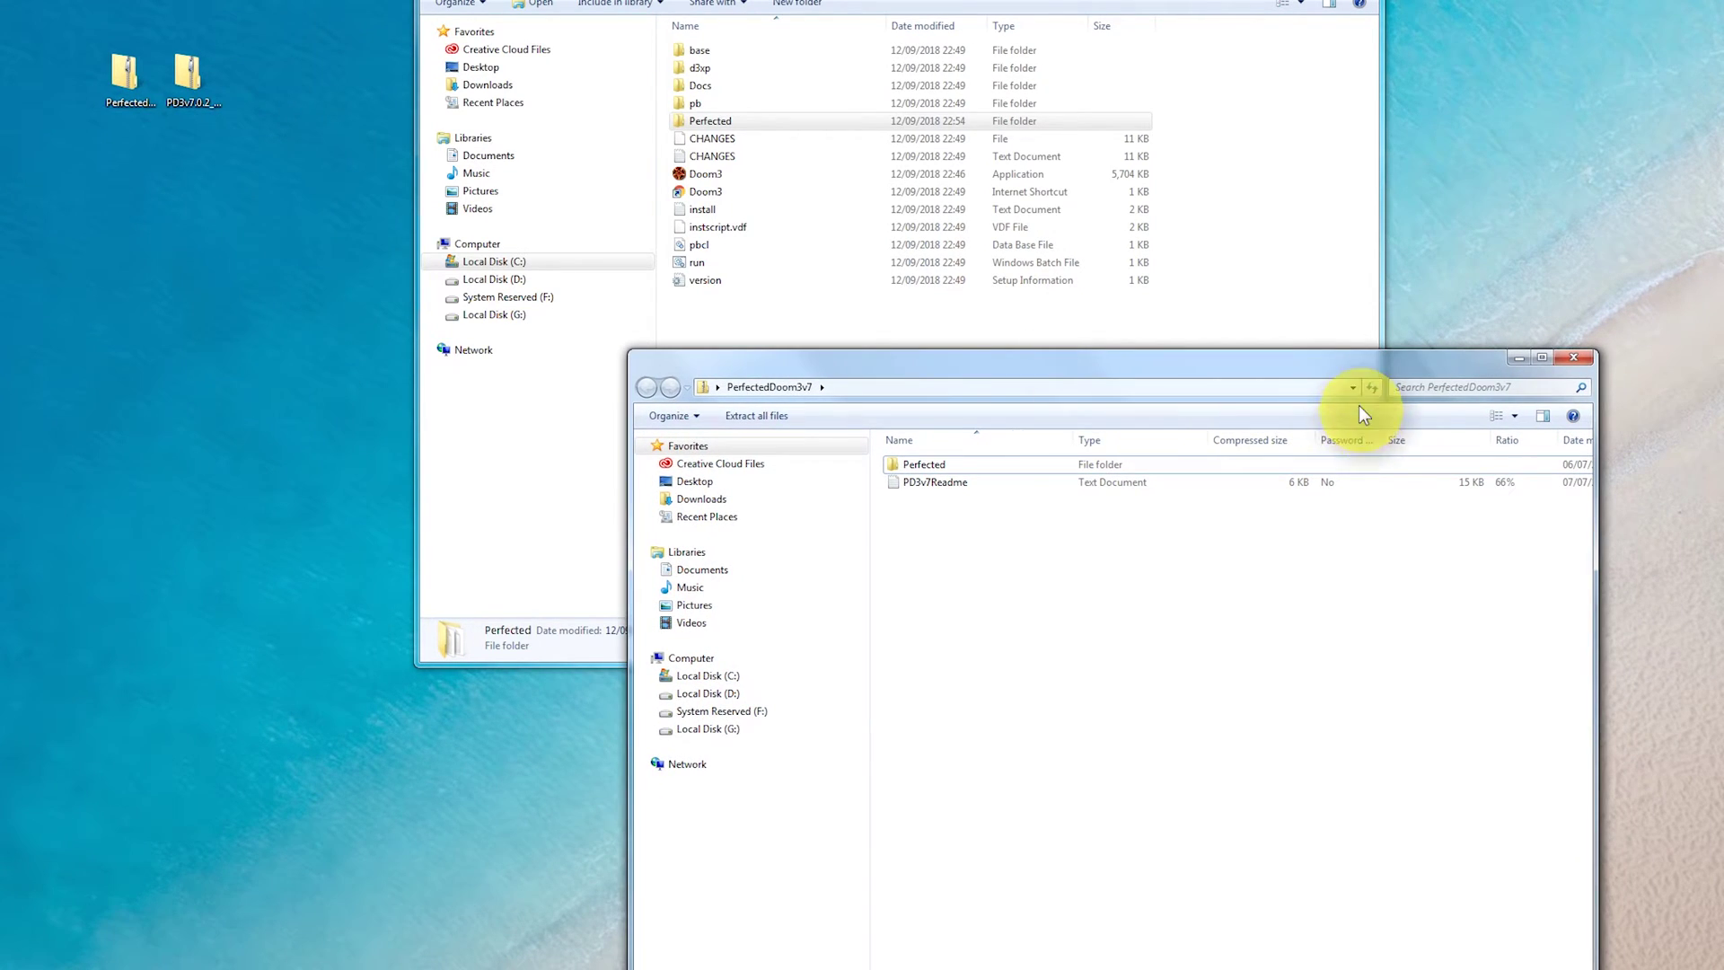
left_click(1515, 357)
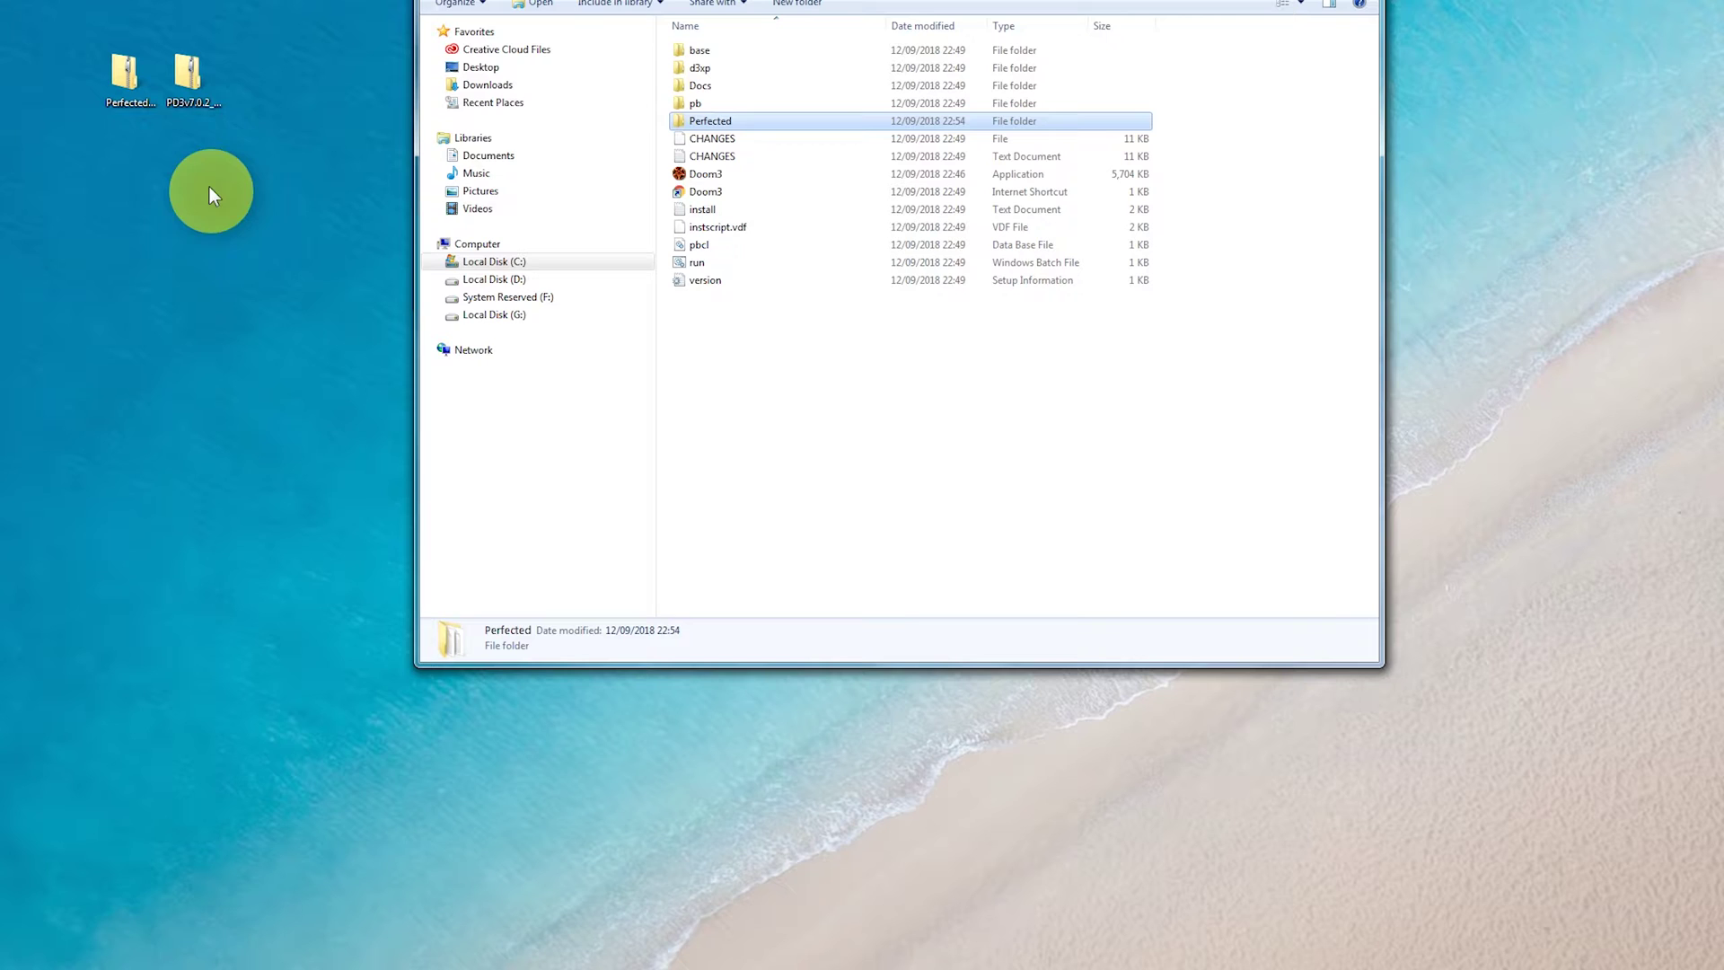
- Open the PD3v7.0.2_Patches archive below the game folder window and widen the name column to show both full patch file names
double_click(190, 76)
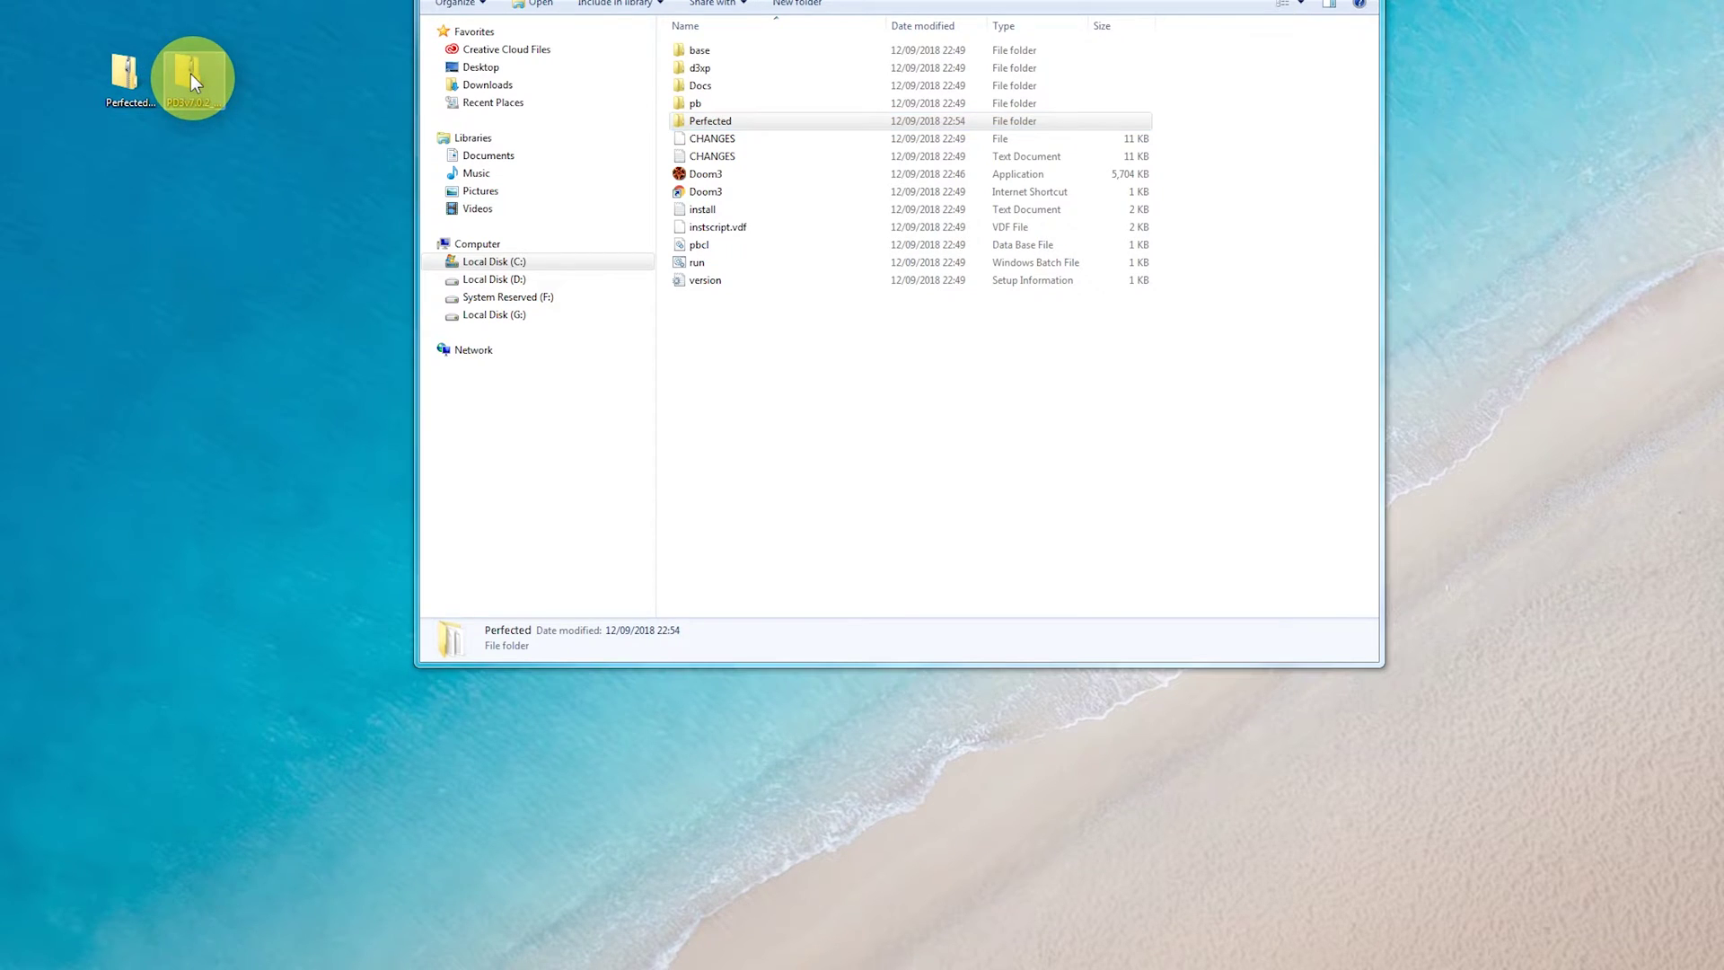
left_click_drag(861, 0, 824, 481)
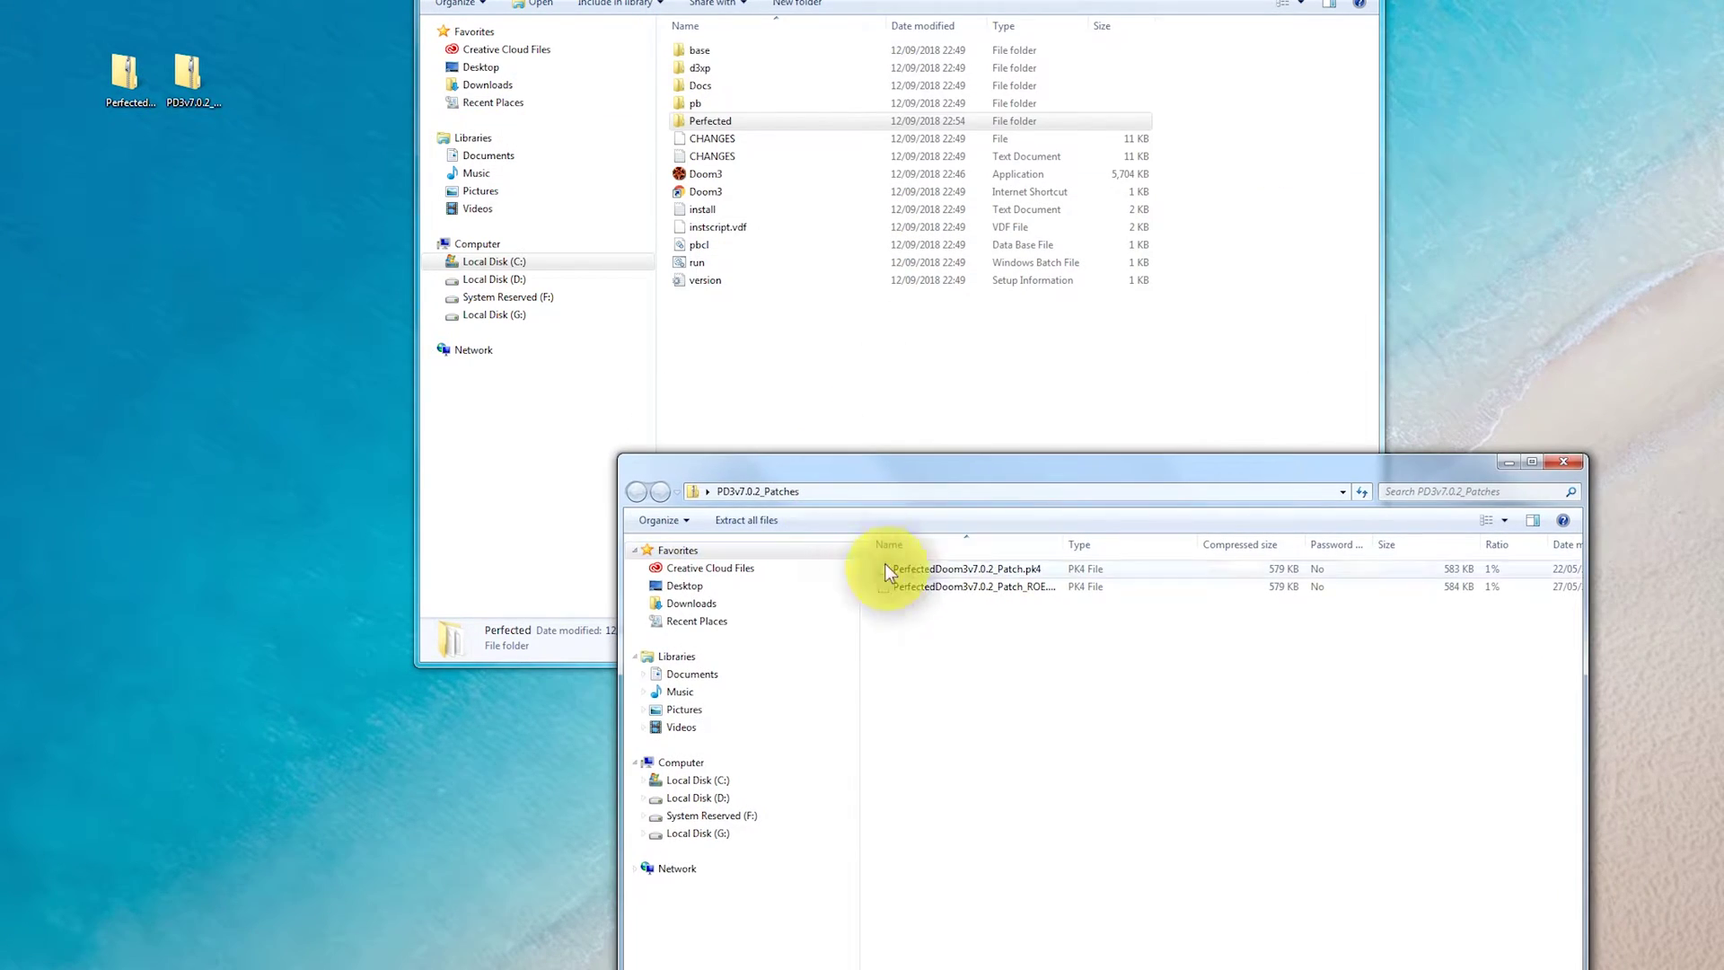
left_click(948, 569)
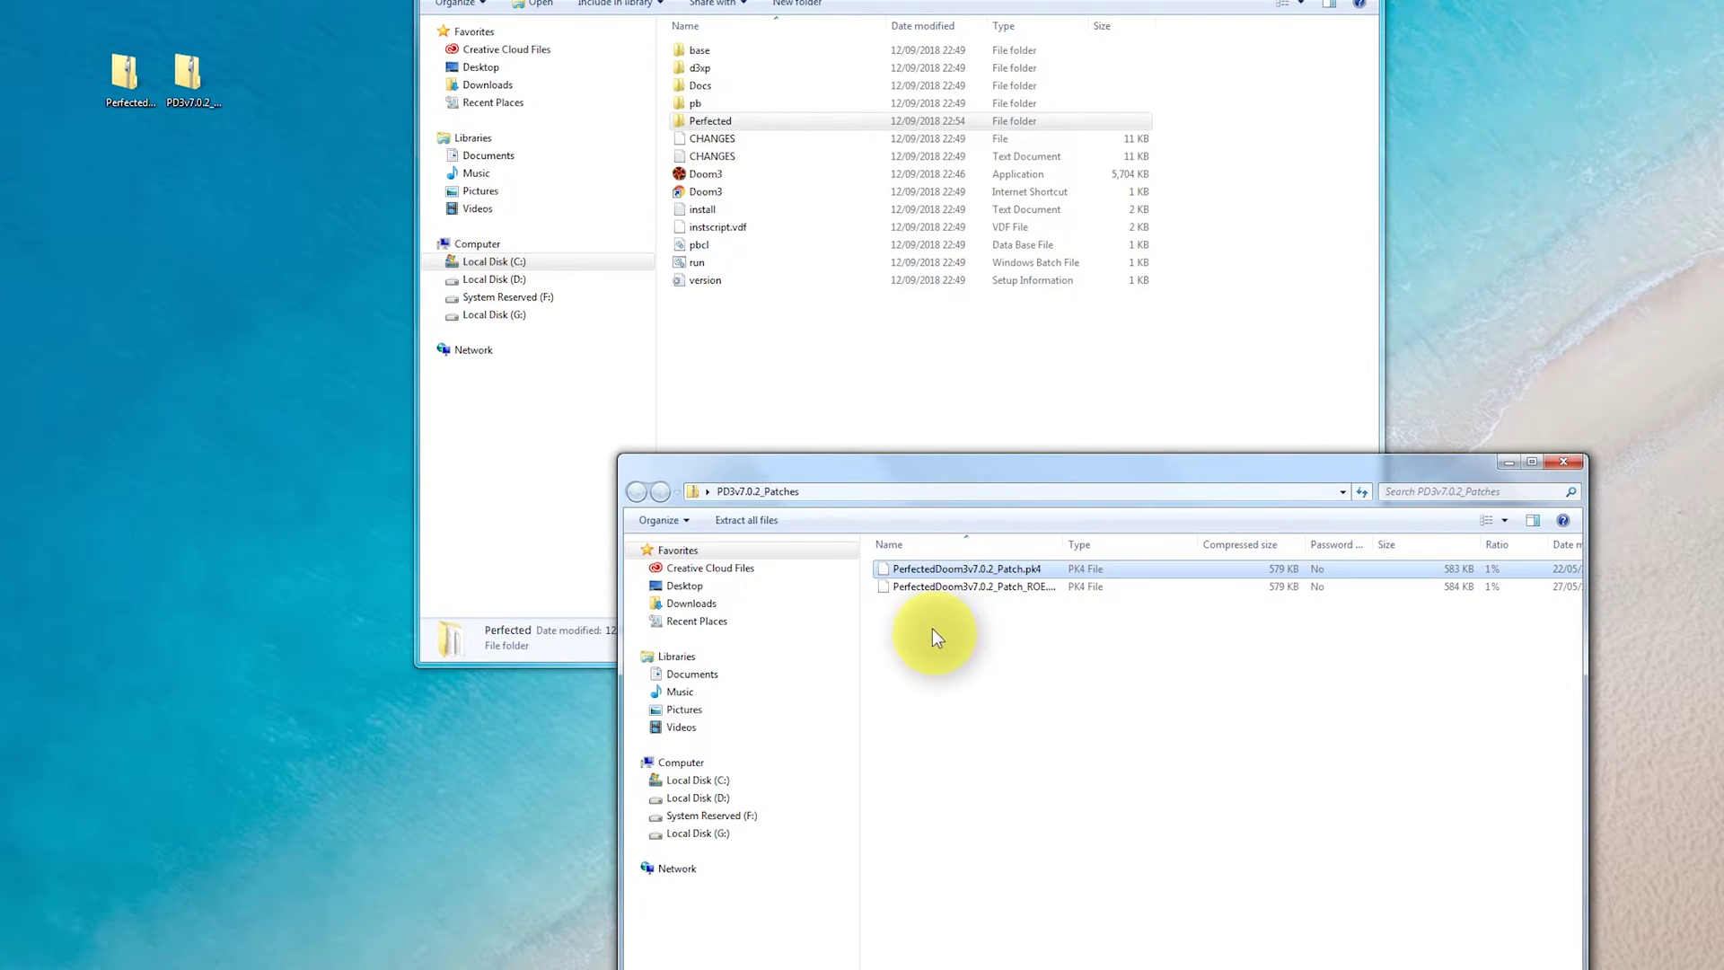
left_click(941, 587)
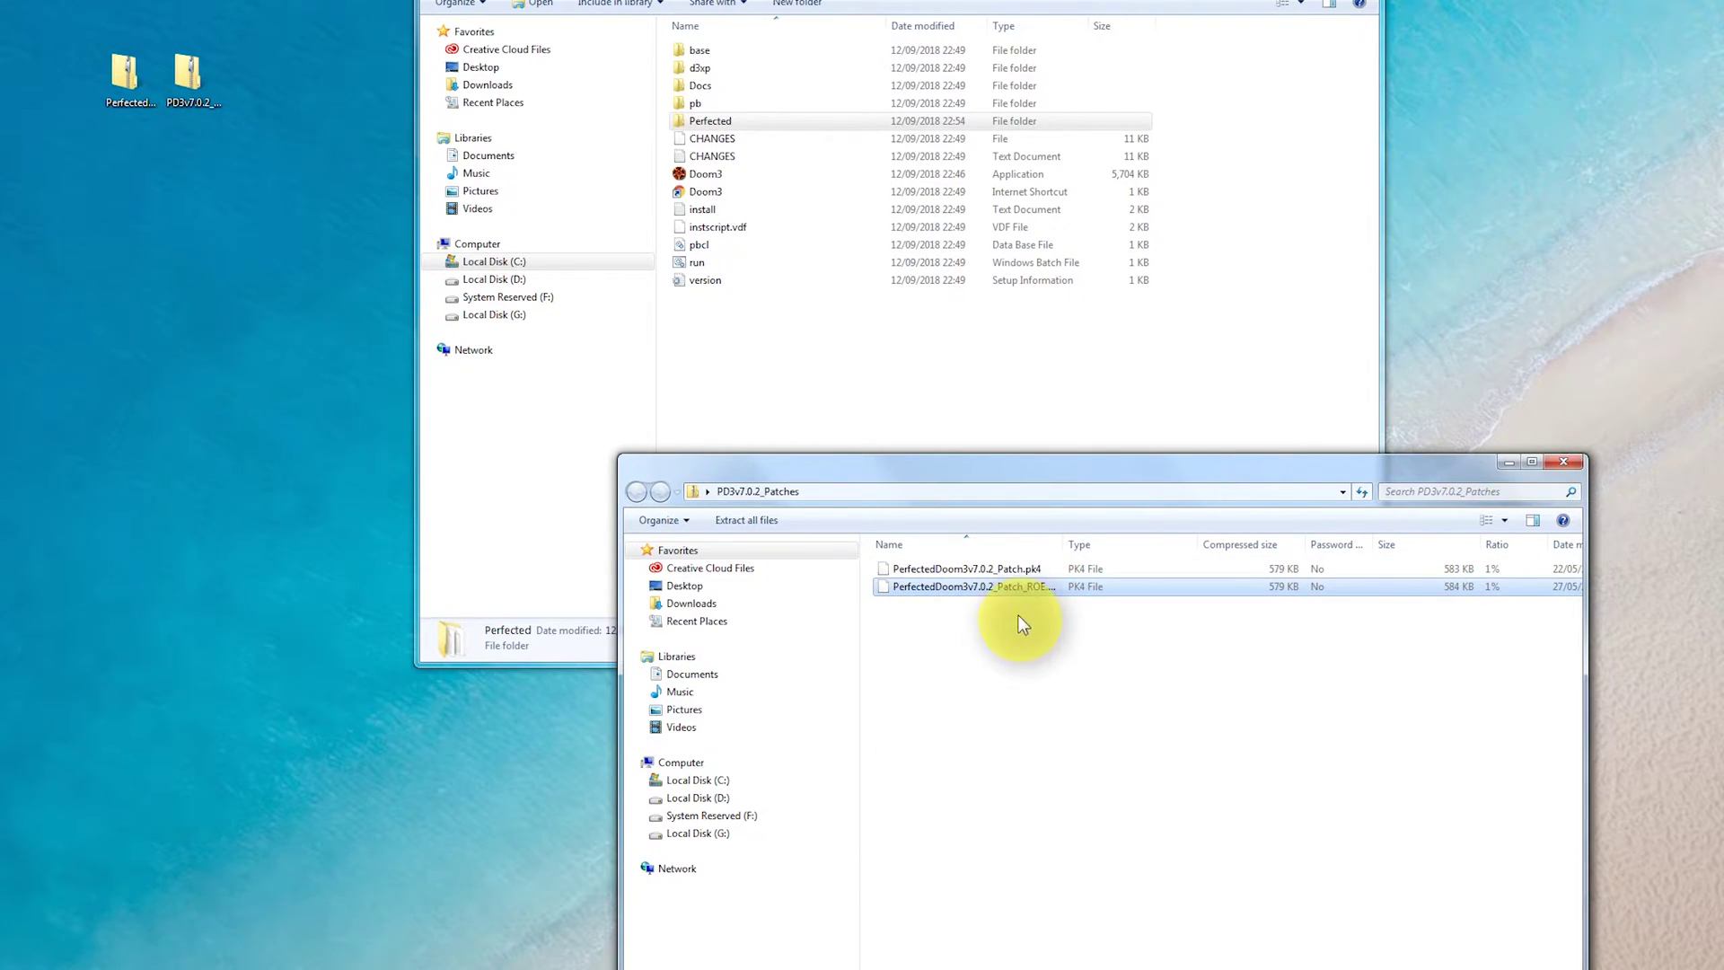
double_click(1062, 544)
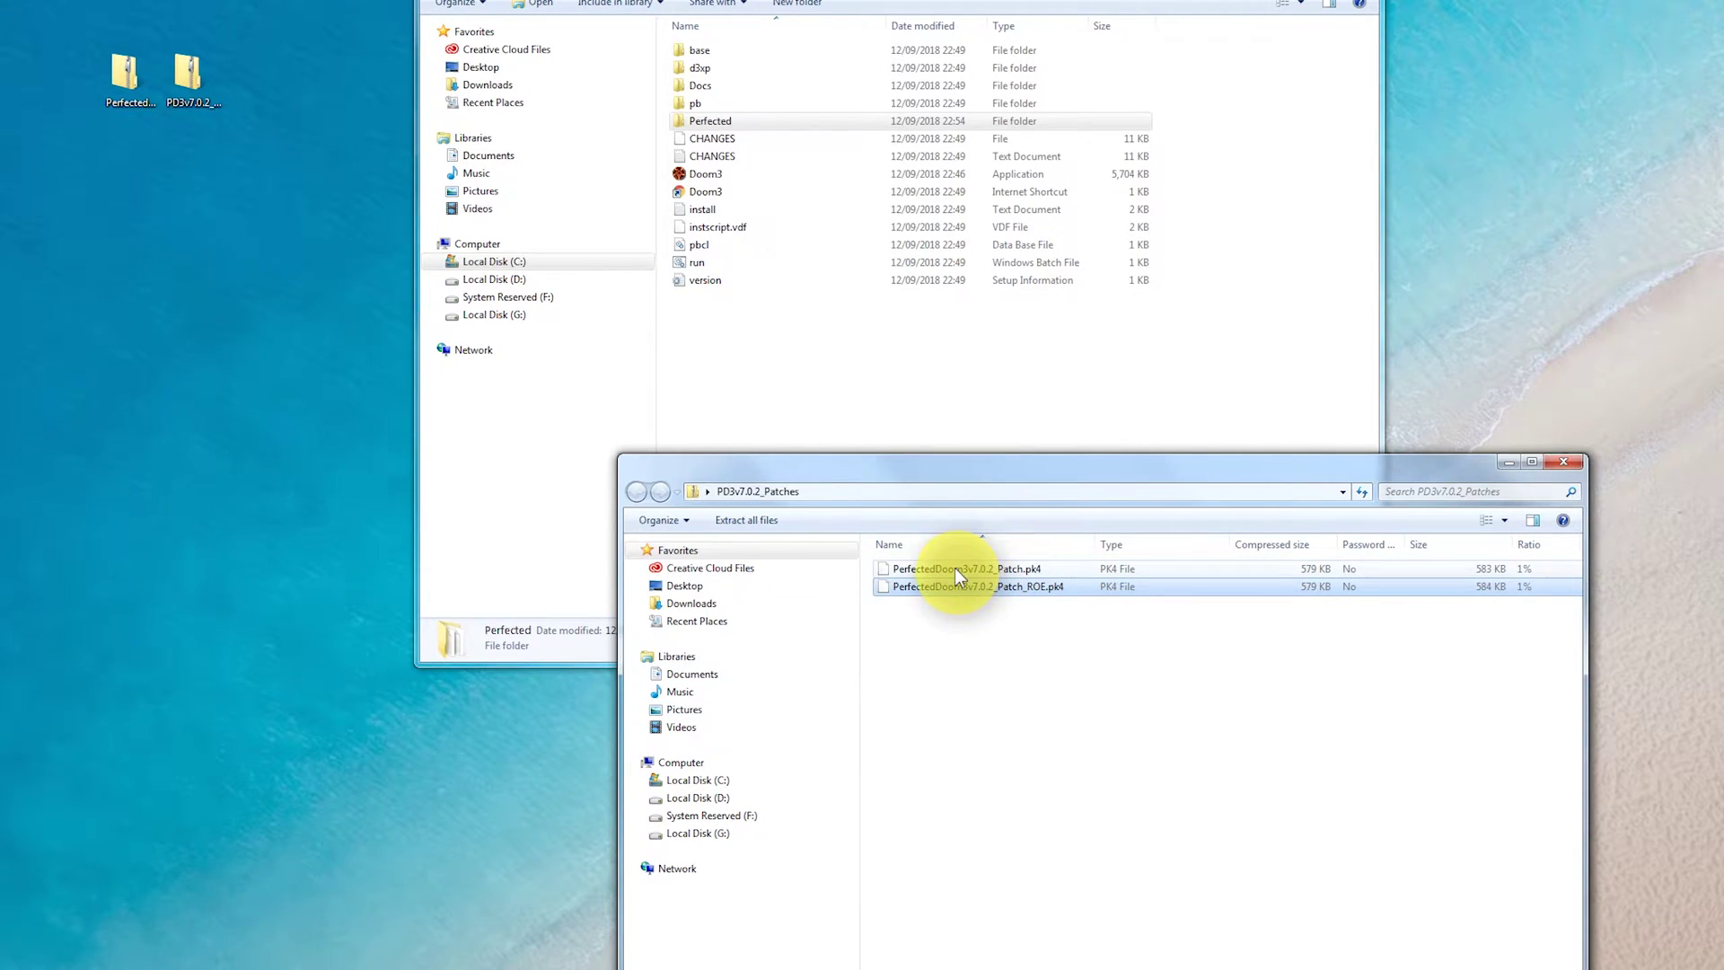
- Copy PerfectedDoom3v7.0.2_Patch.pk4 into the game's Perfected folder and close the patch archive
double_click(757, 121)
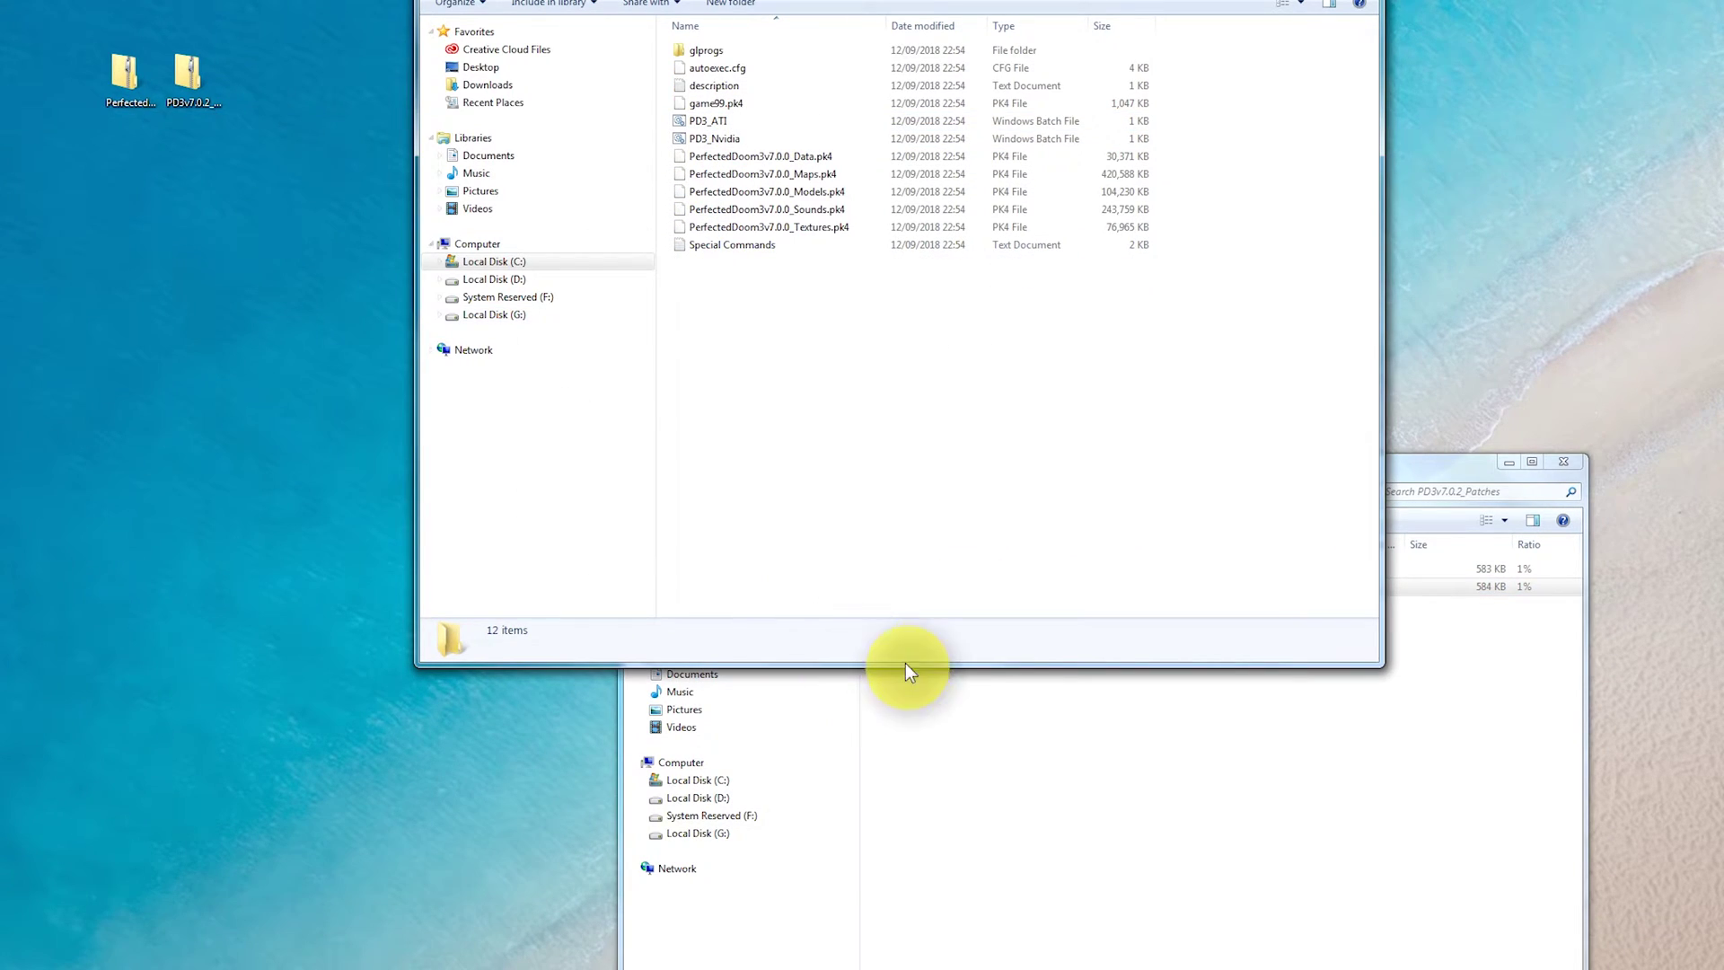
left_click(1097, 779)
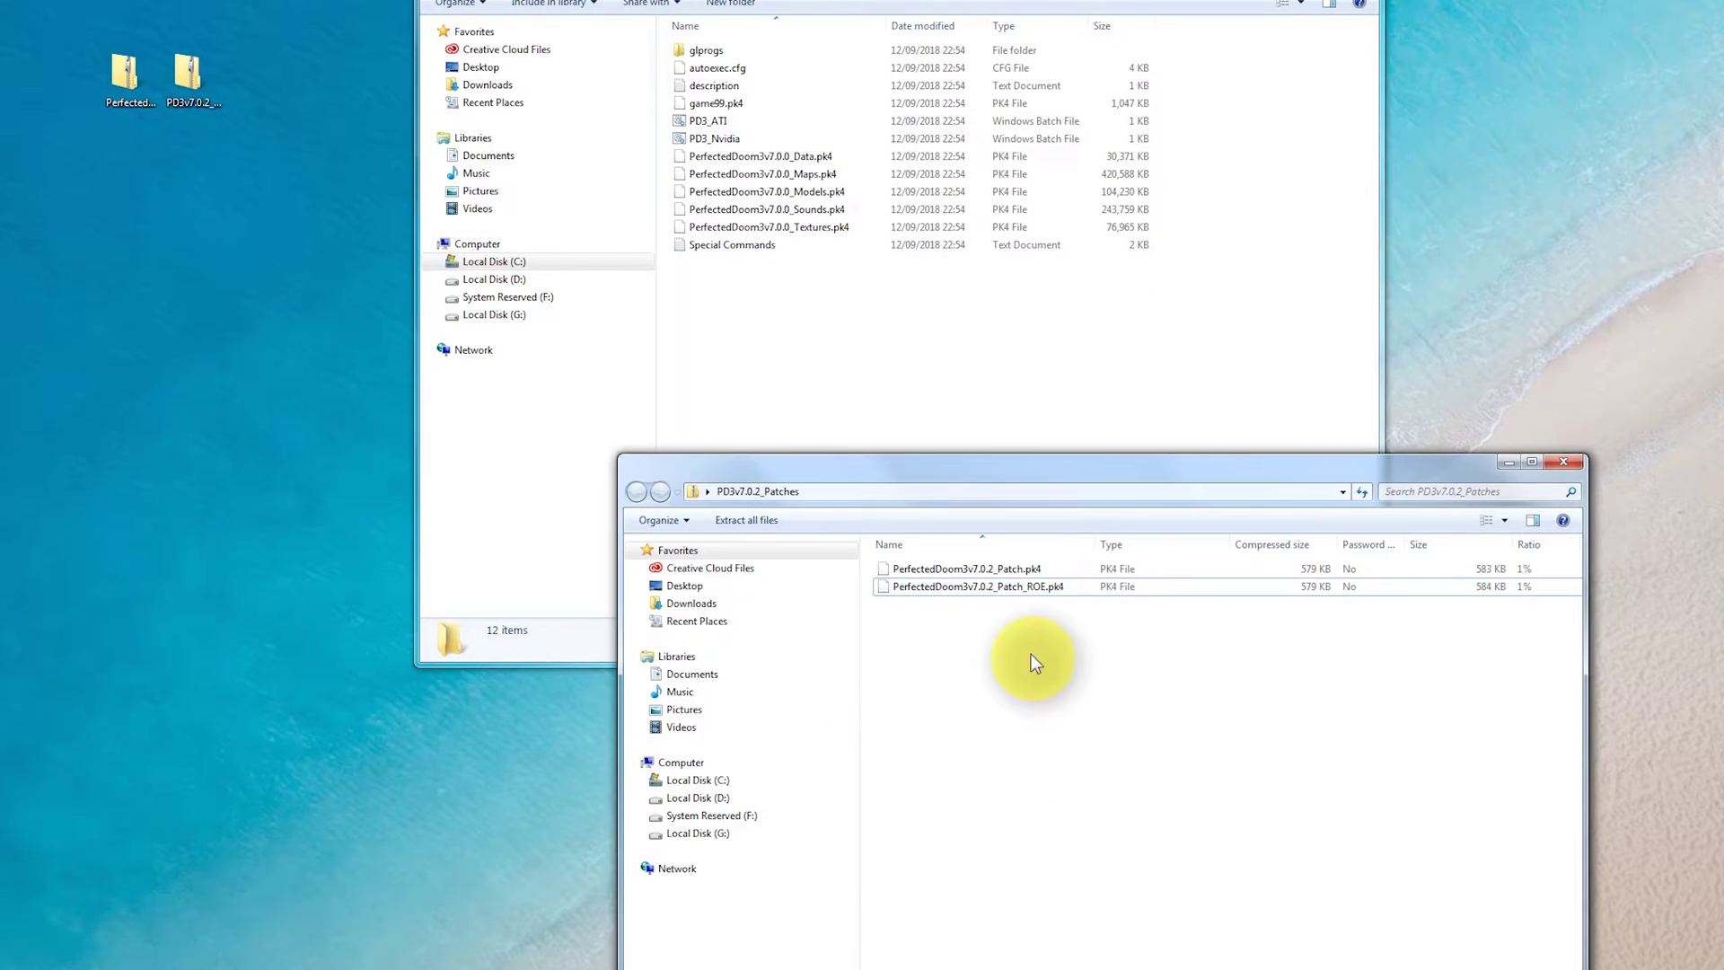
left_click(953, 574)
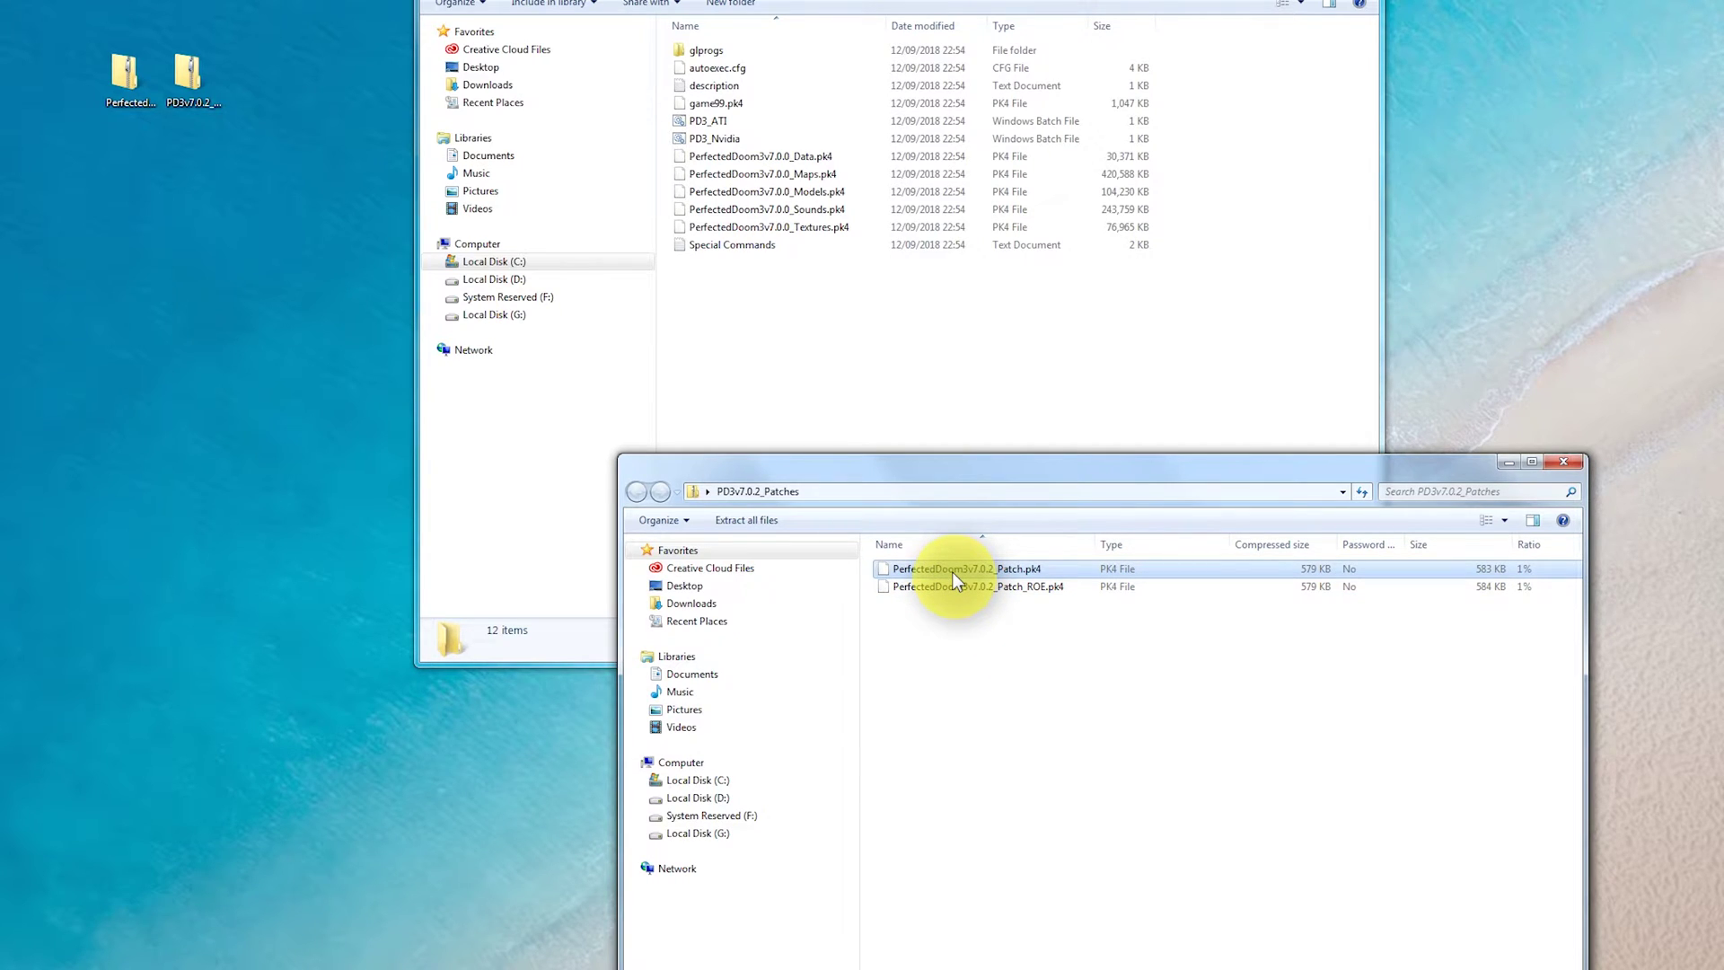
right_click(951, 571)
left_click(1010, 627)
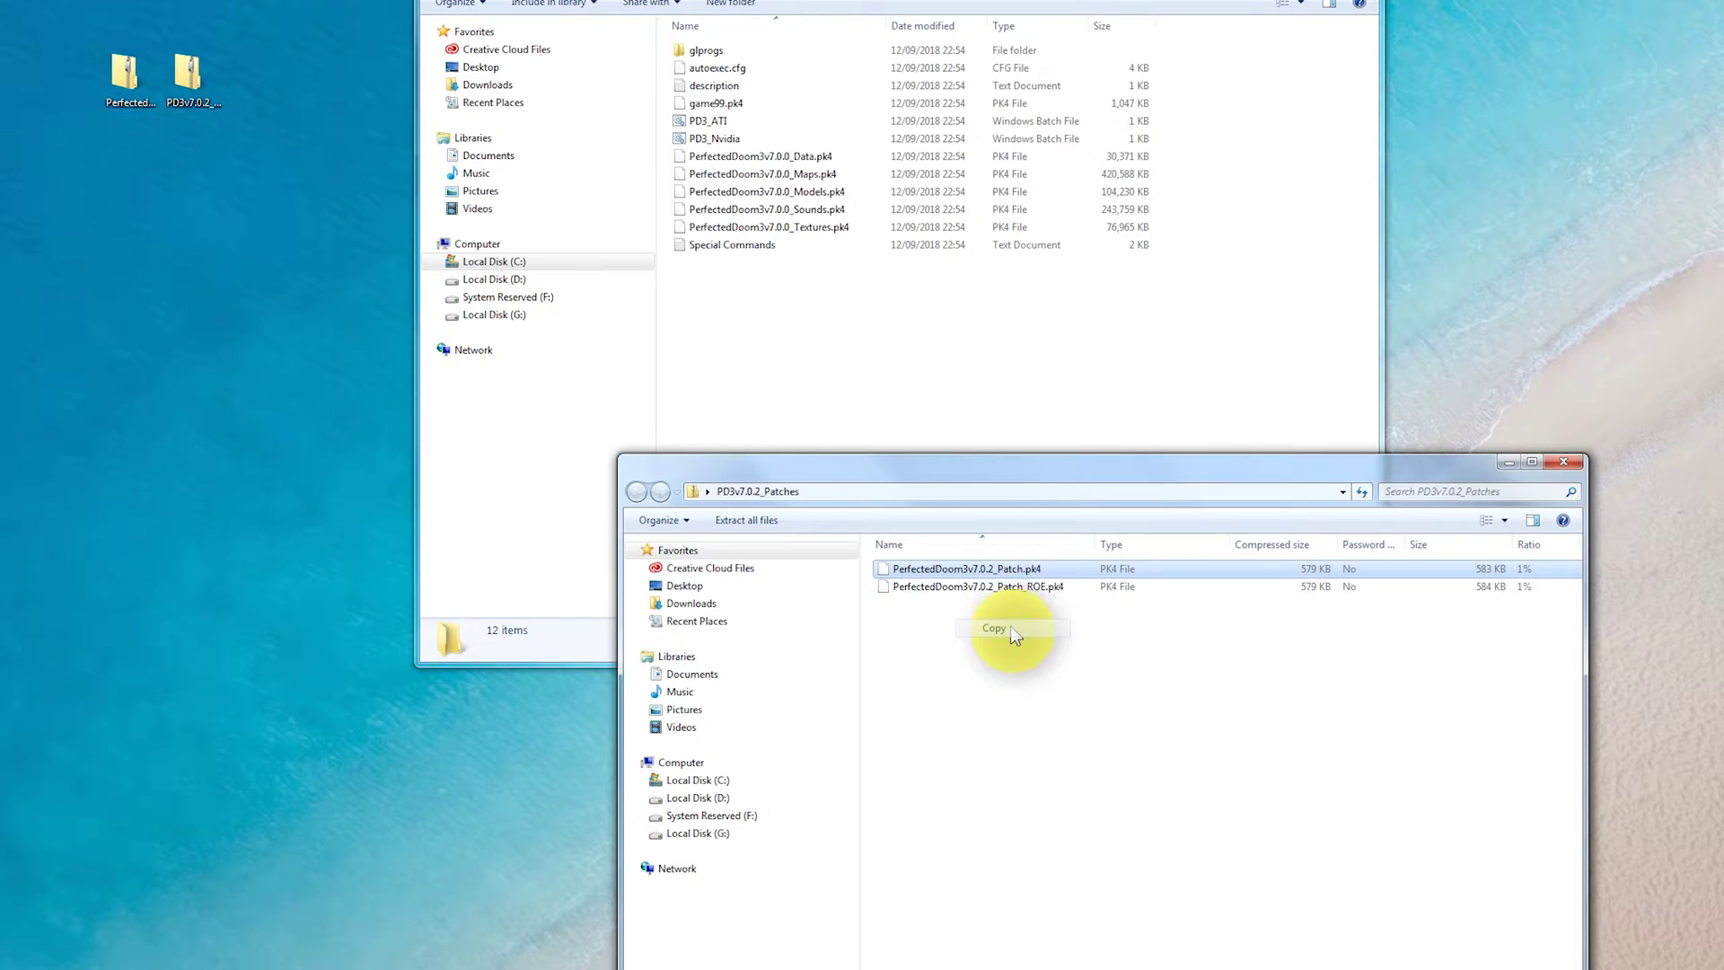
right_click(819, 382)
left_click(877, 501)
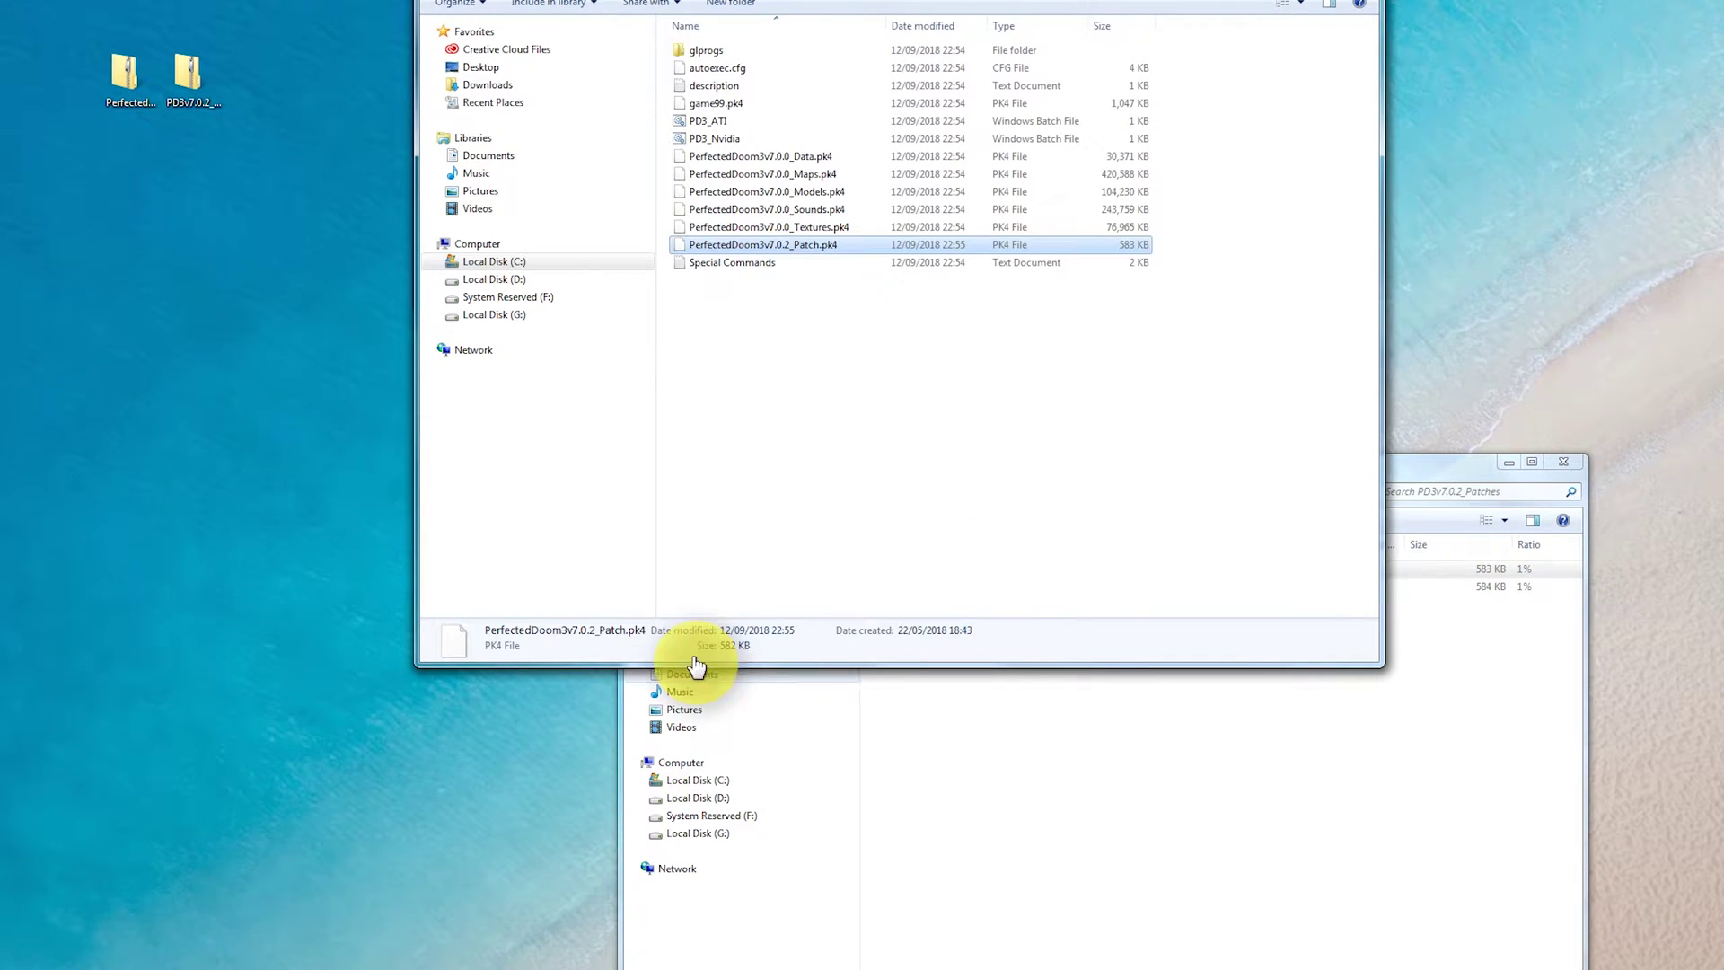
left_click(1085, 795)
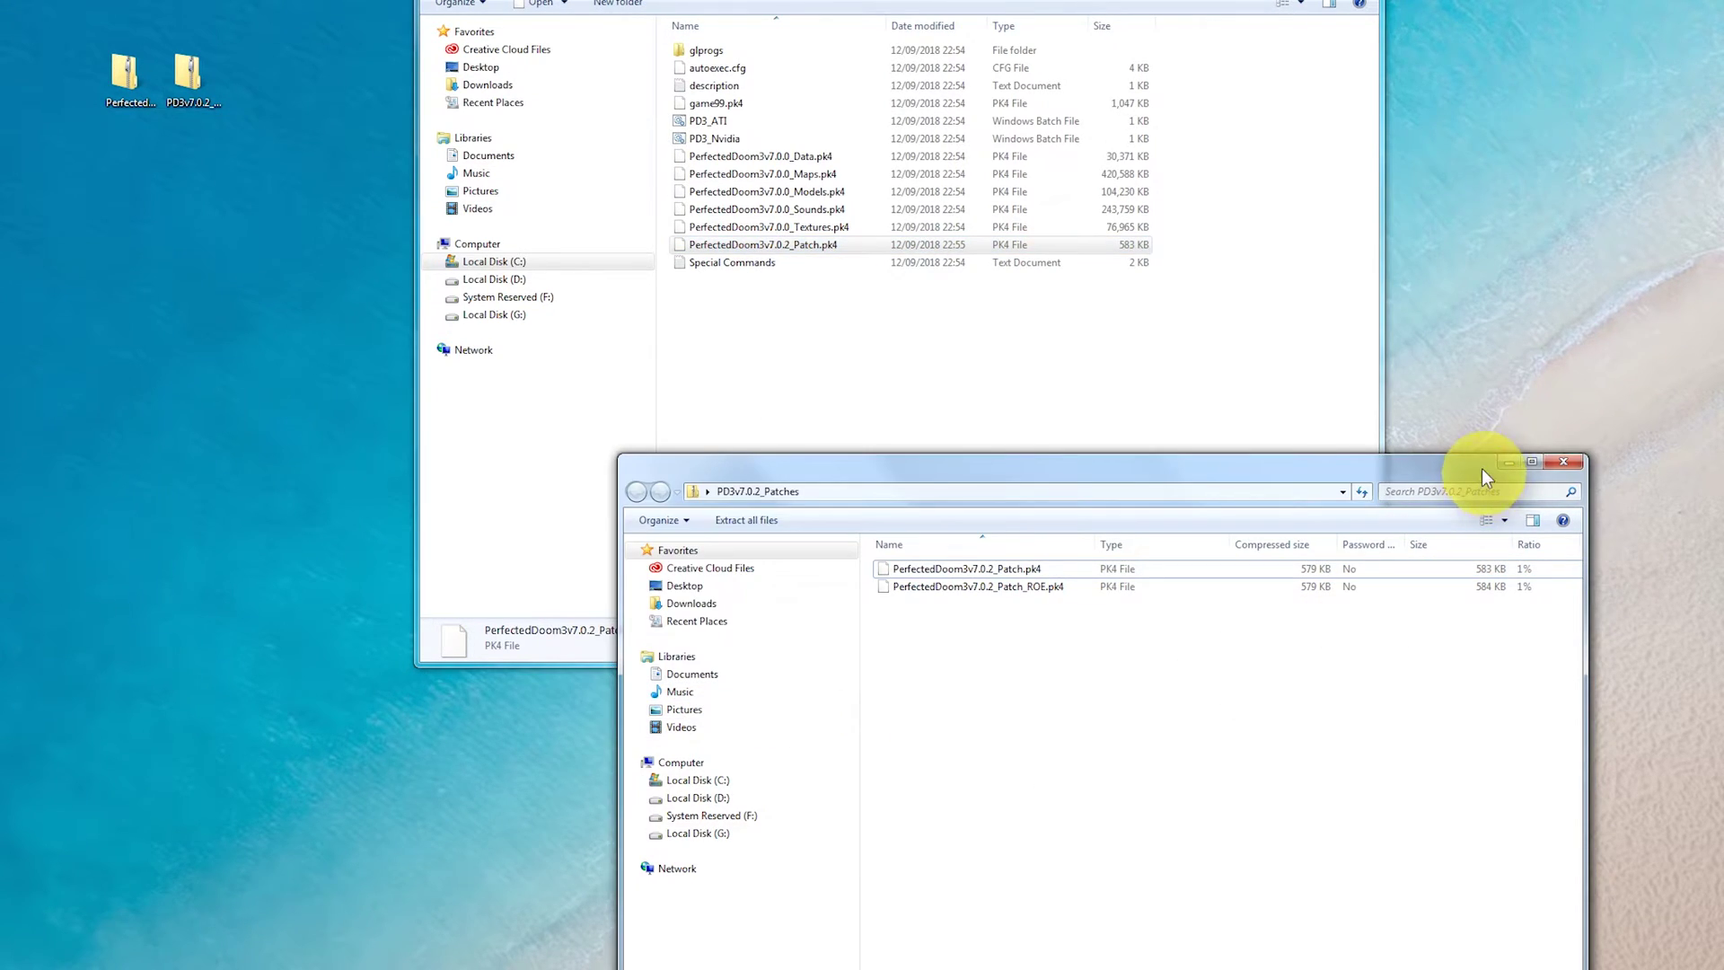
left_click(1571, 462)
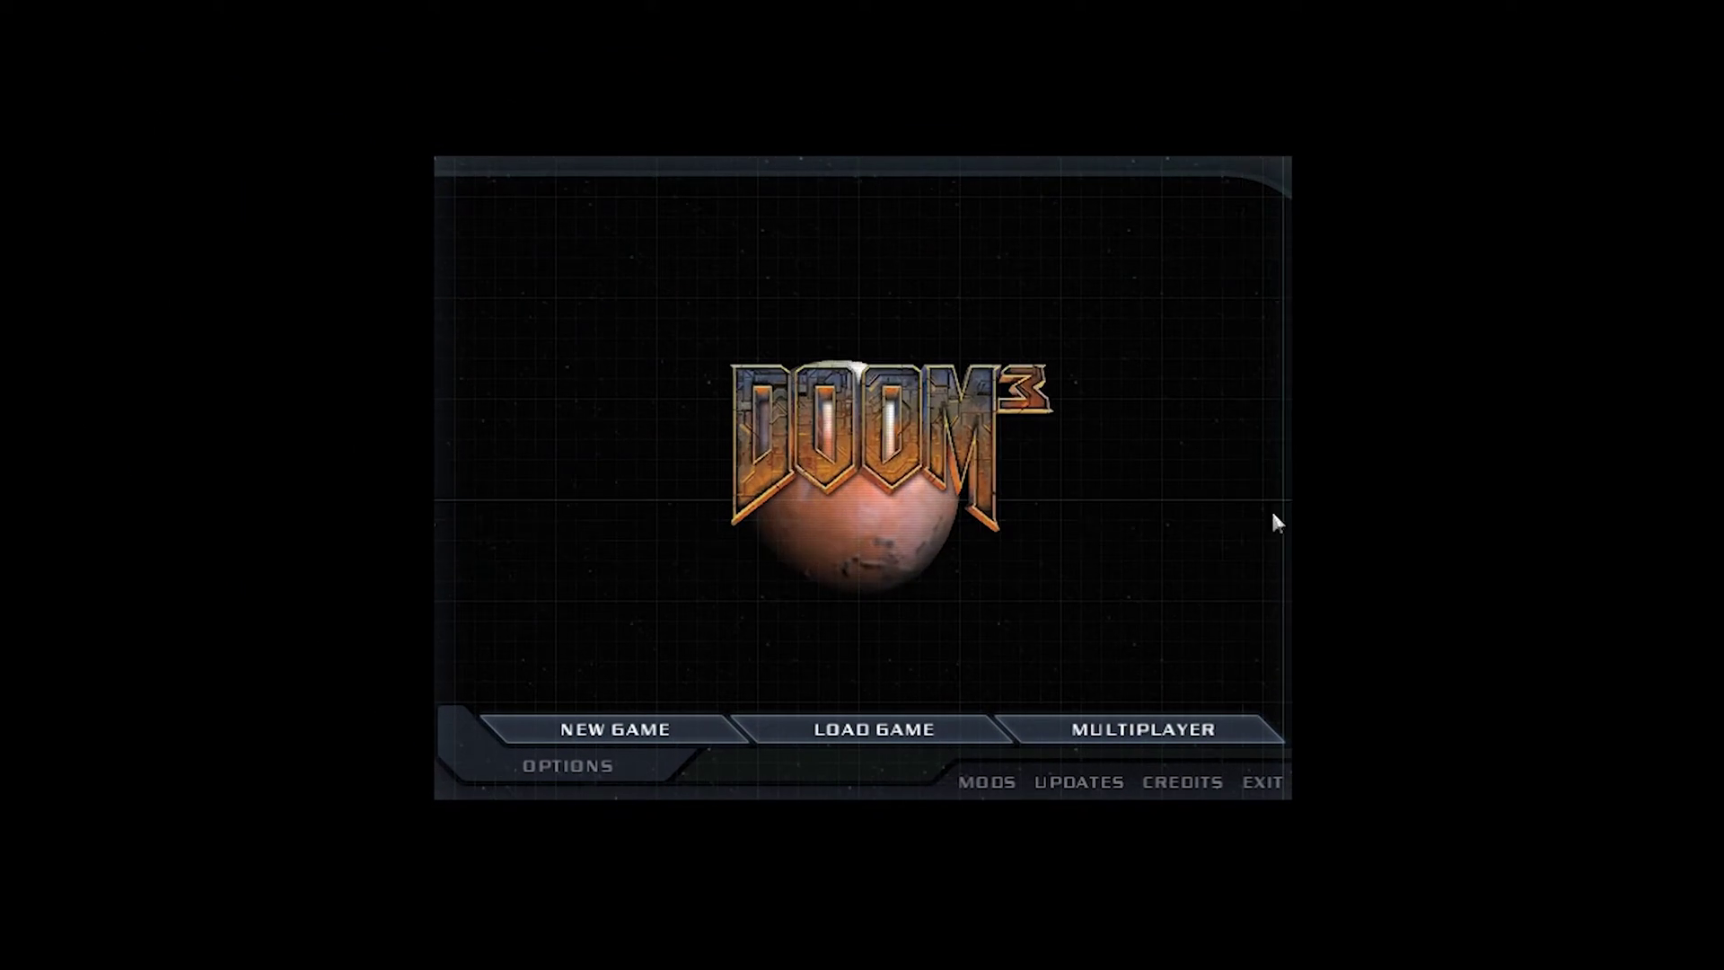
- Switch to Doom 3 and review the video and audio settings in its system options
left_click(556, 765)
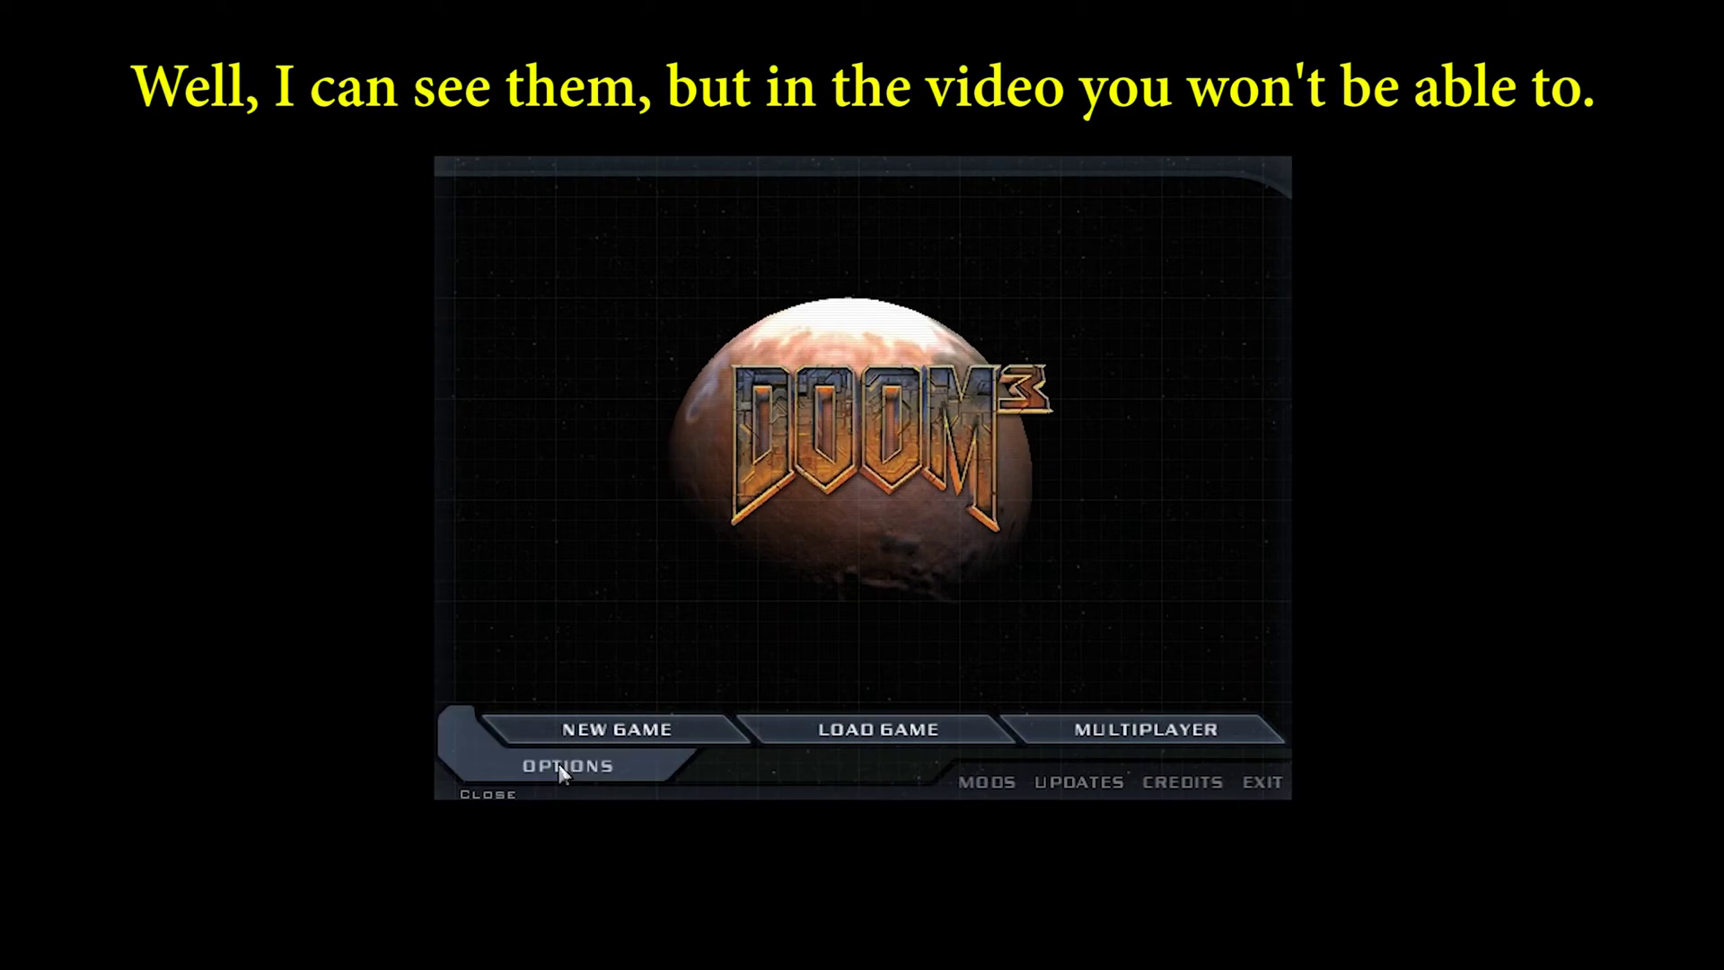
left_click(482, 696)
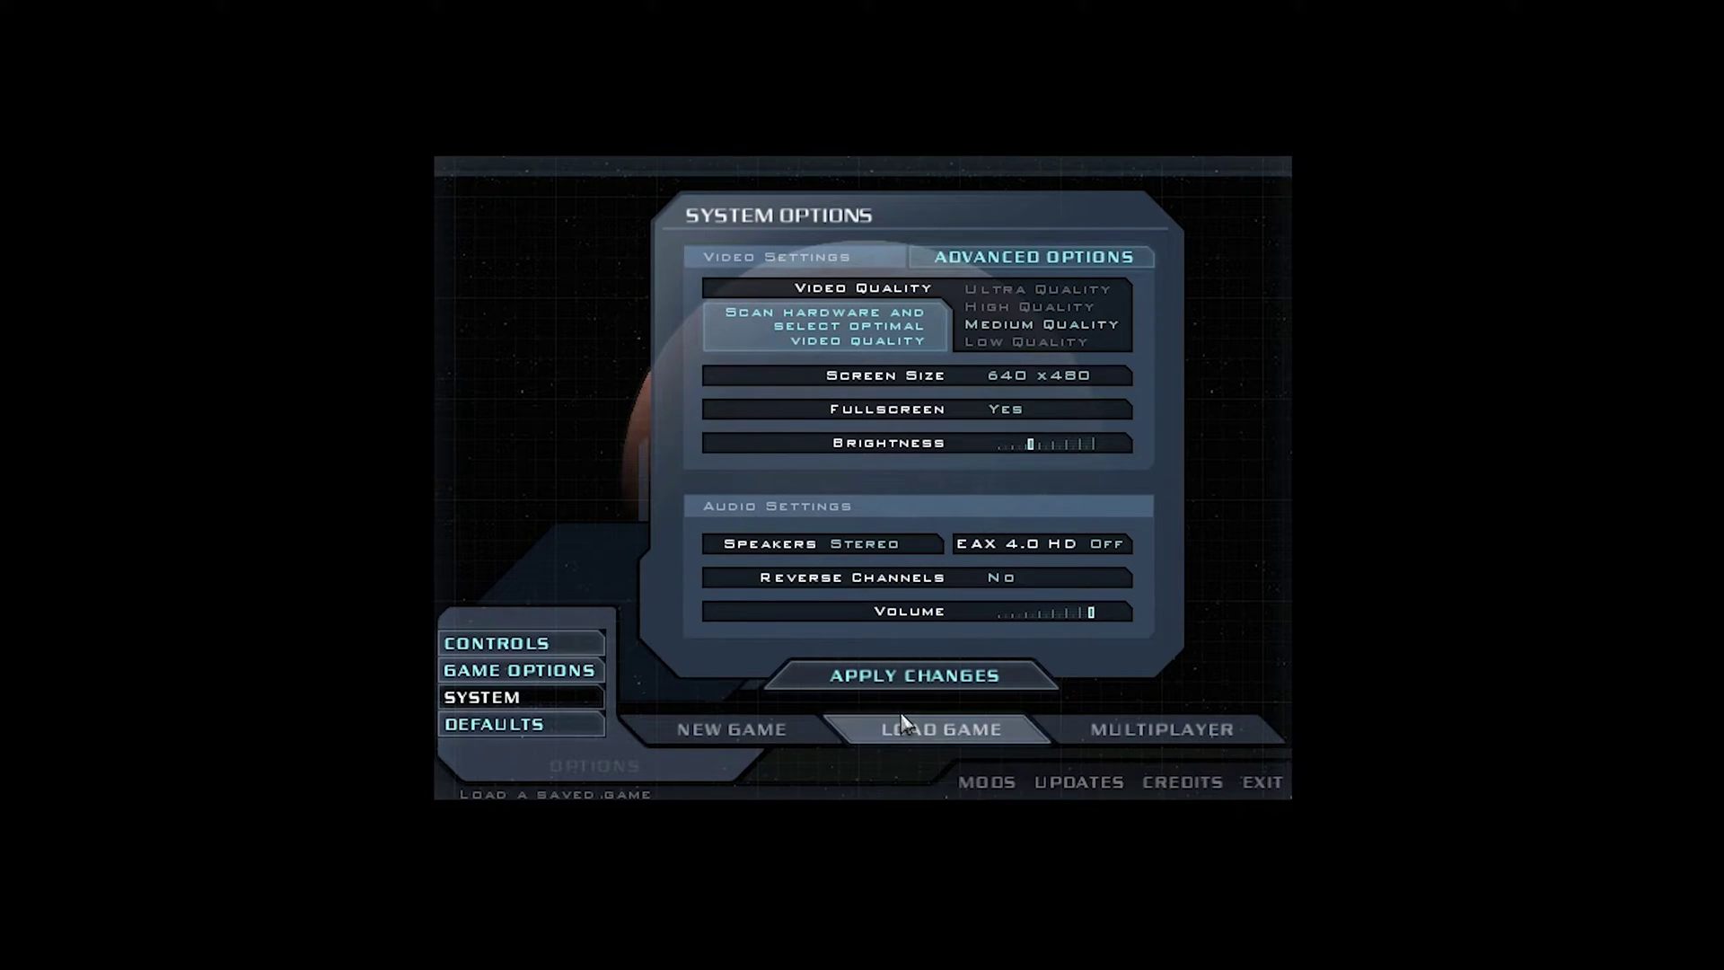
left_click(503, 697)
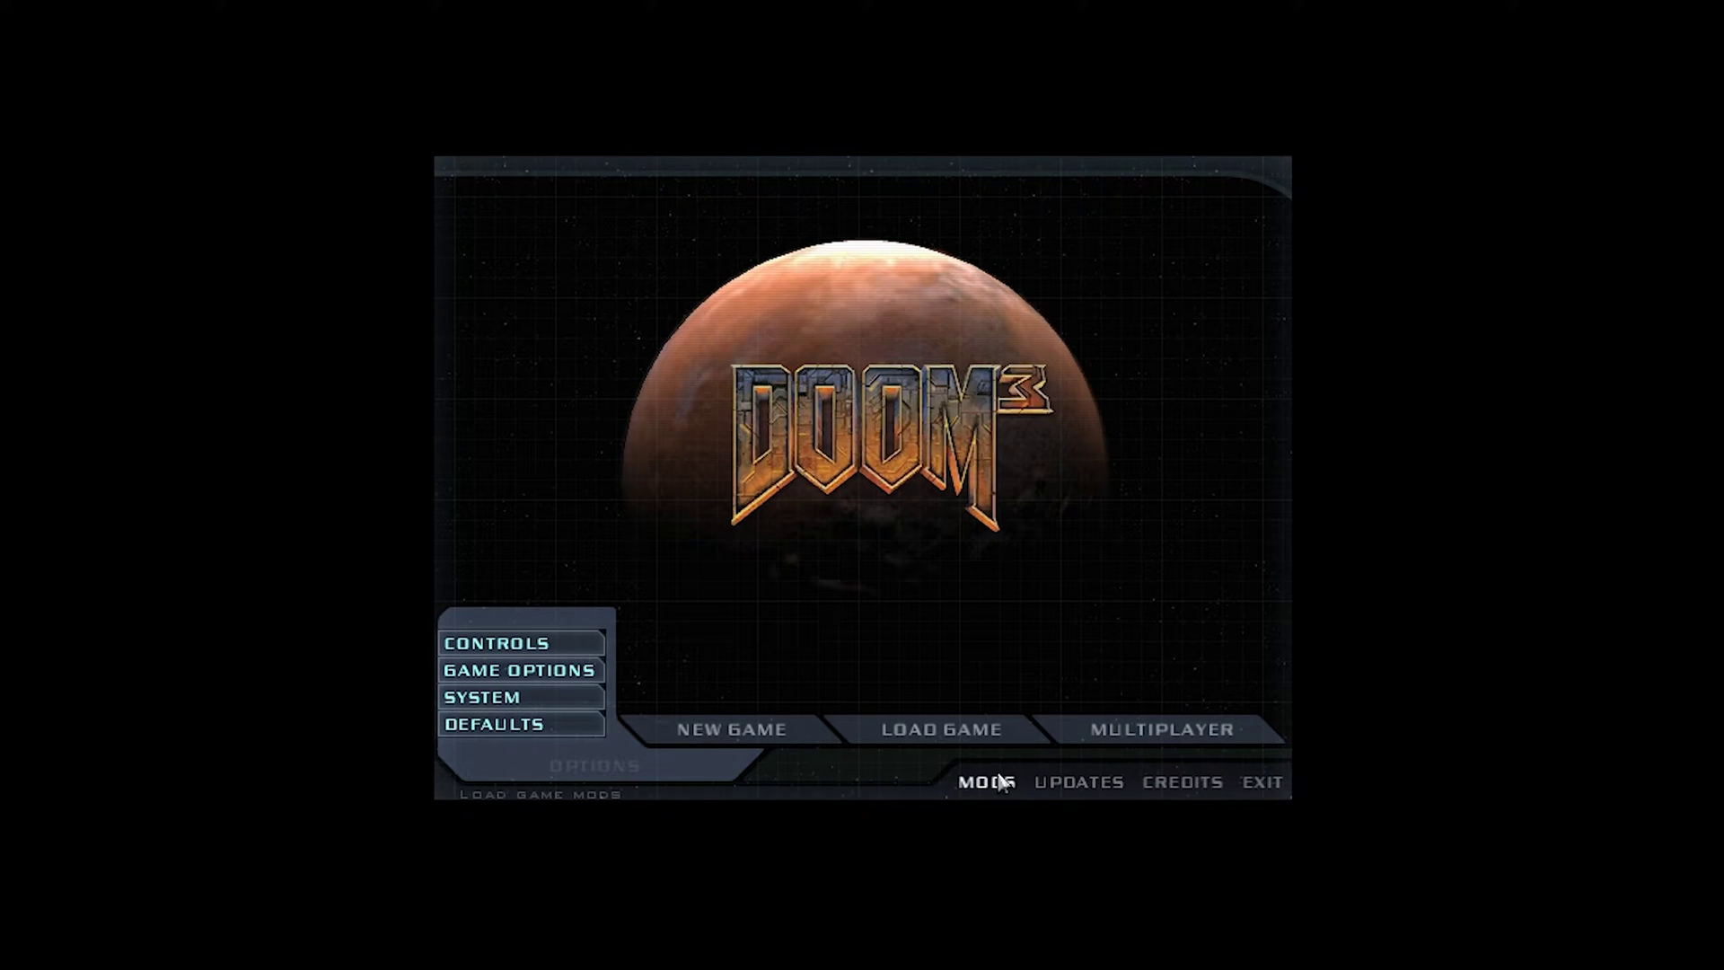
- Load the Perfected Doom³ v7.0.0 mod and exit the game
left_click(988, 782)
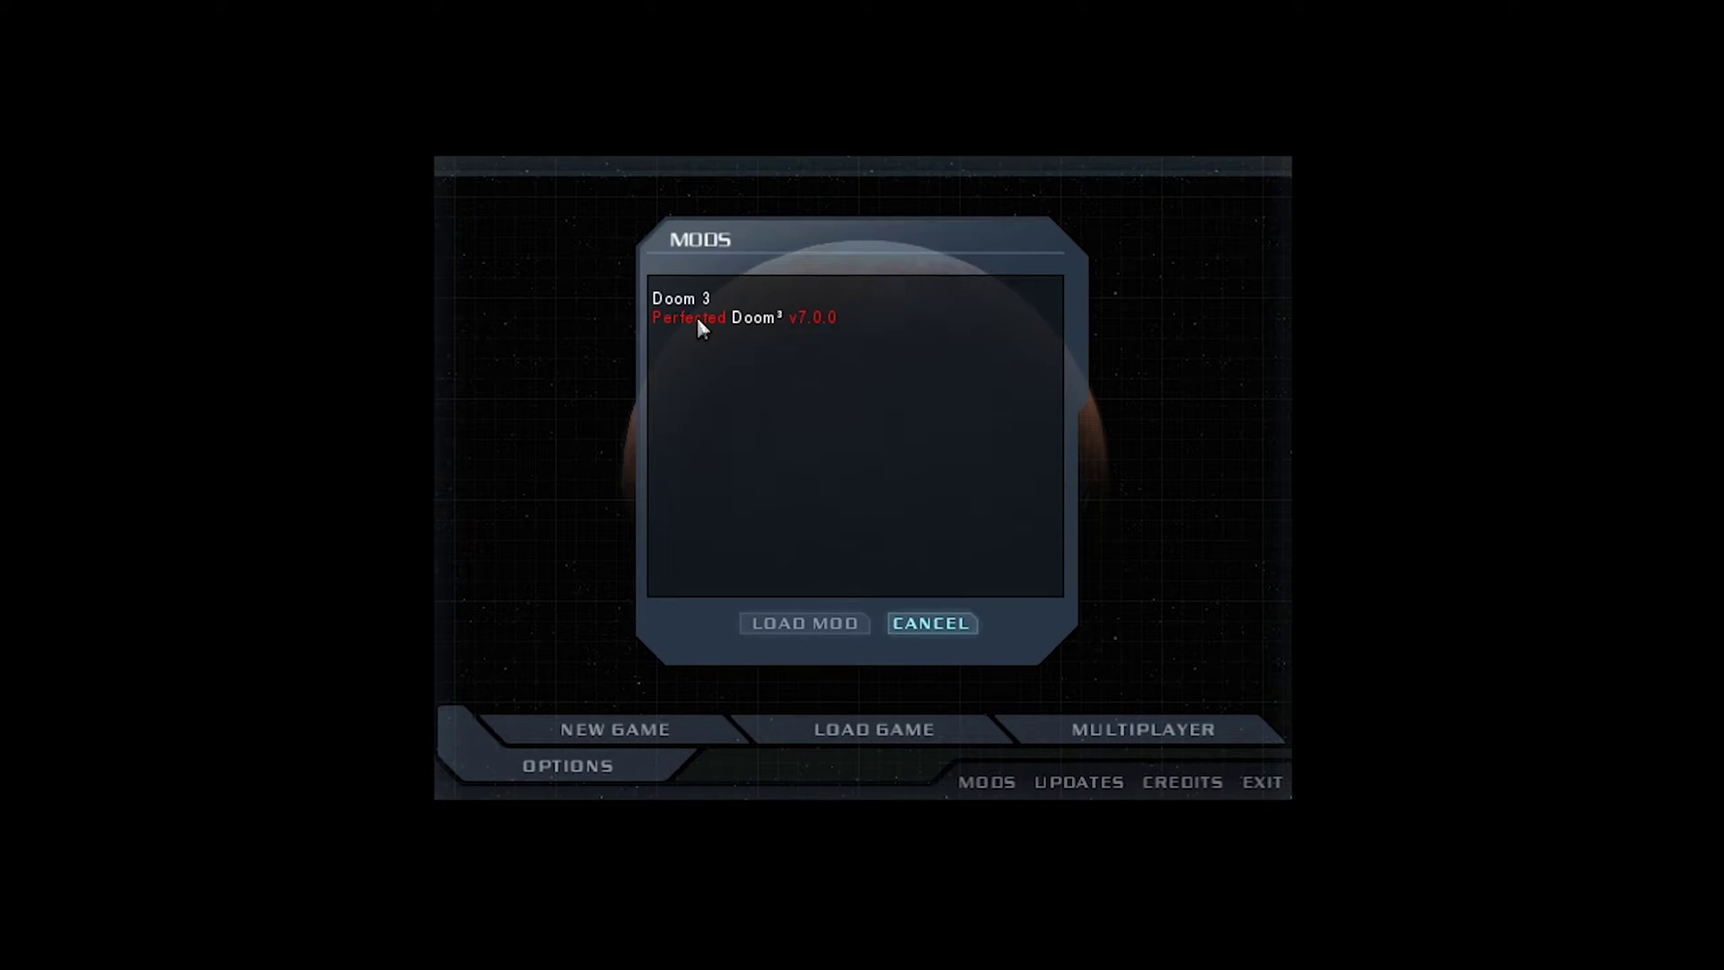
left_click(701, 330)
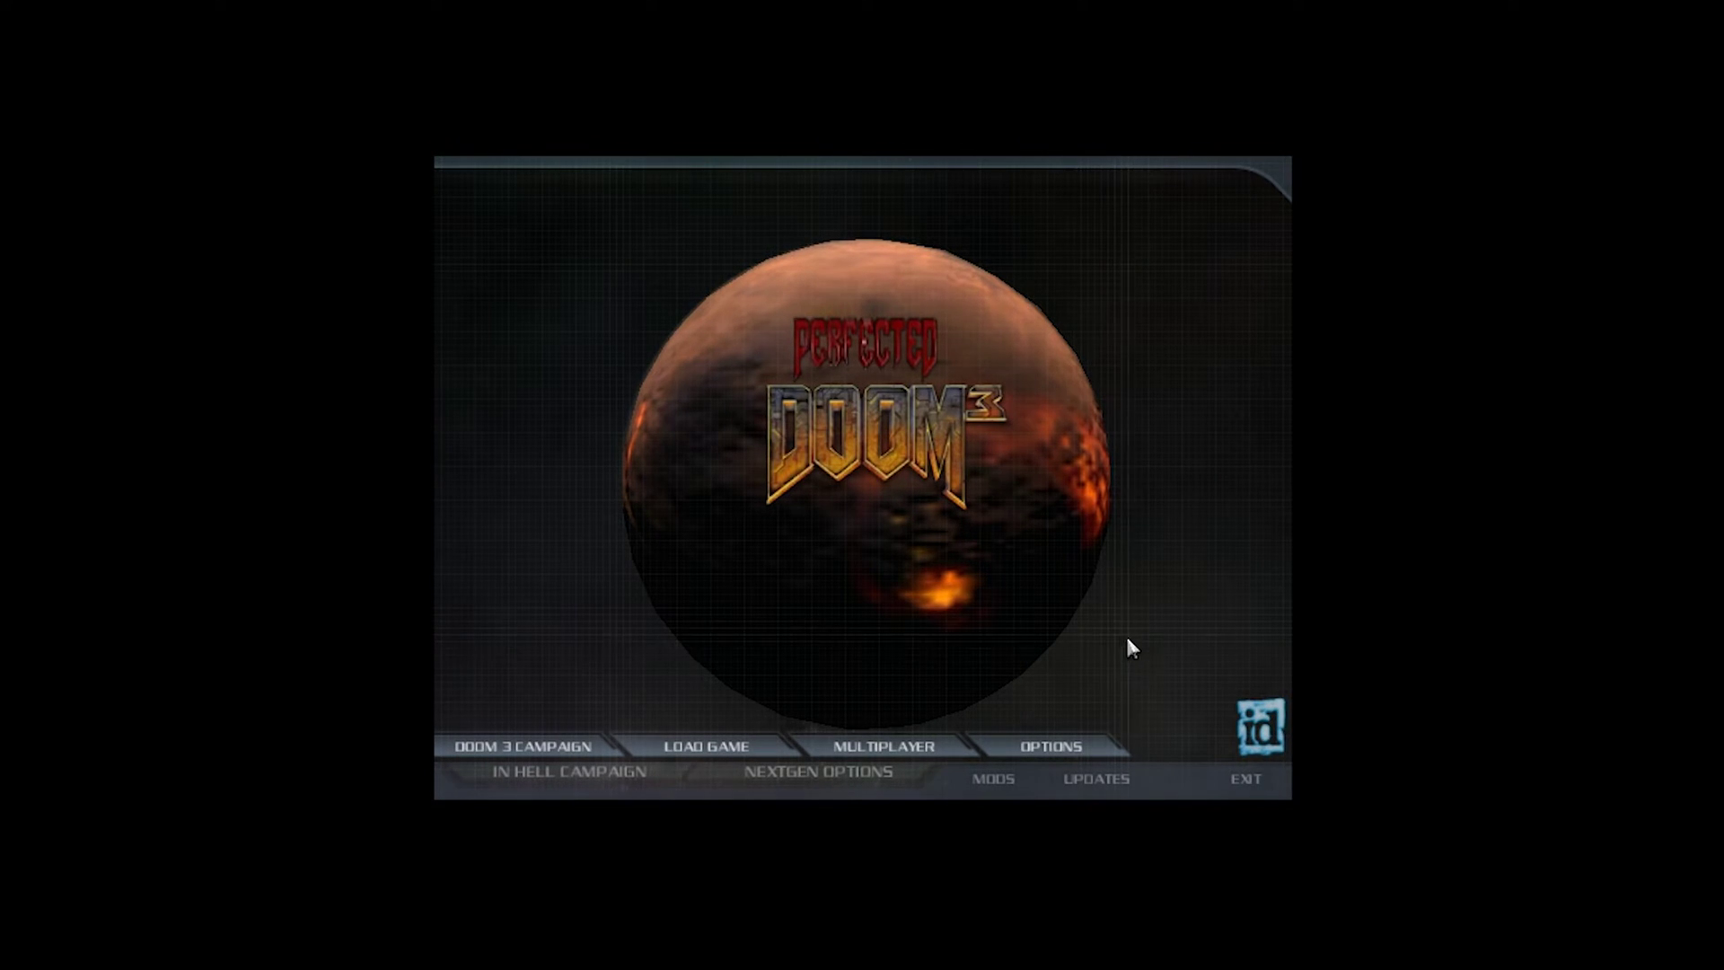
left_click(1246, 775)
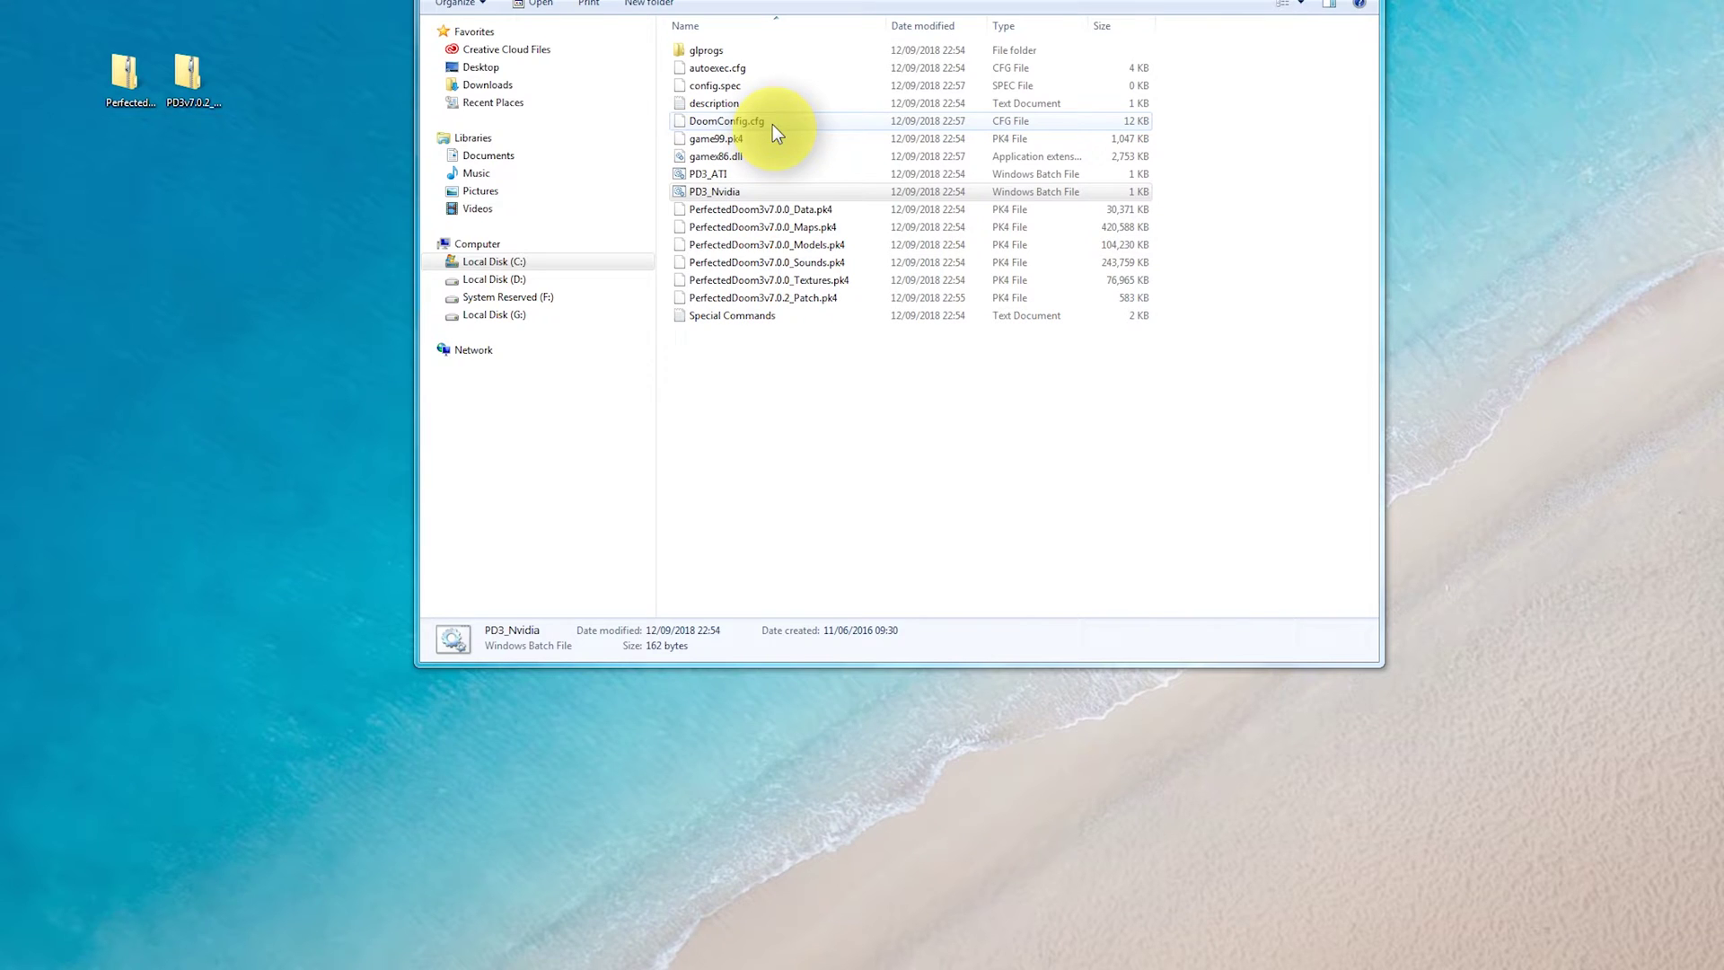
- Locate the DoomConfig.cfg file in the Perfected folder and the one in the base folder, refreshing the game folder in between
left_click(772, 124)
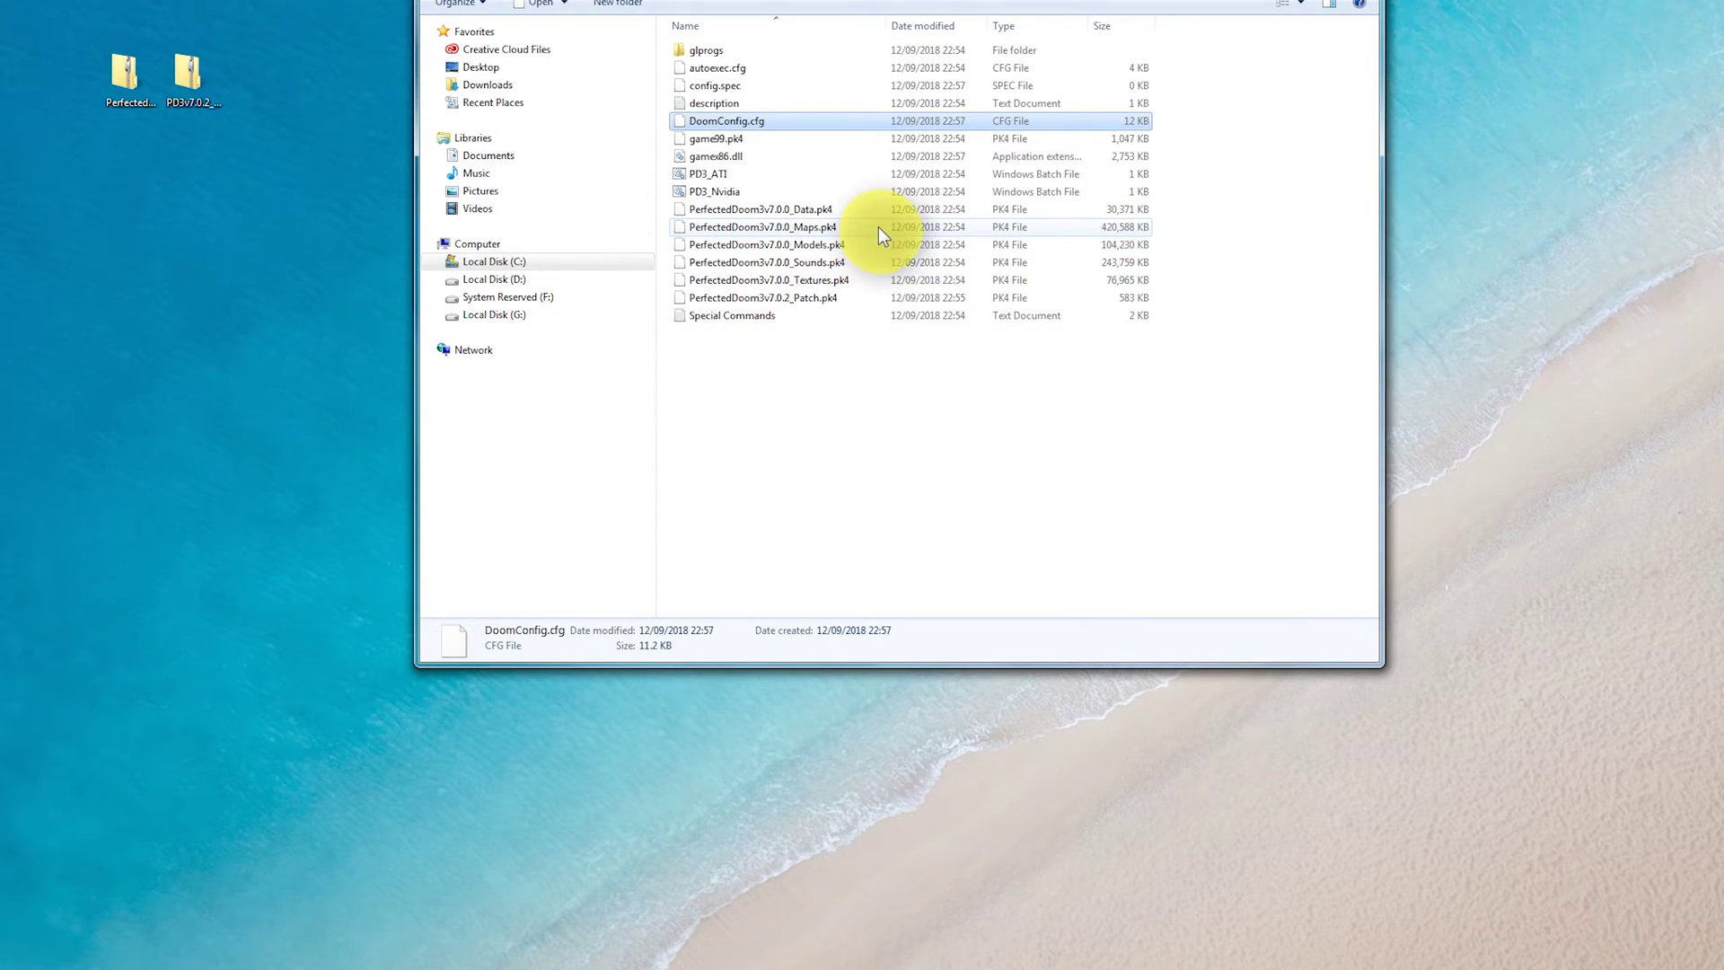
key("BackSpace")
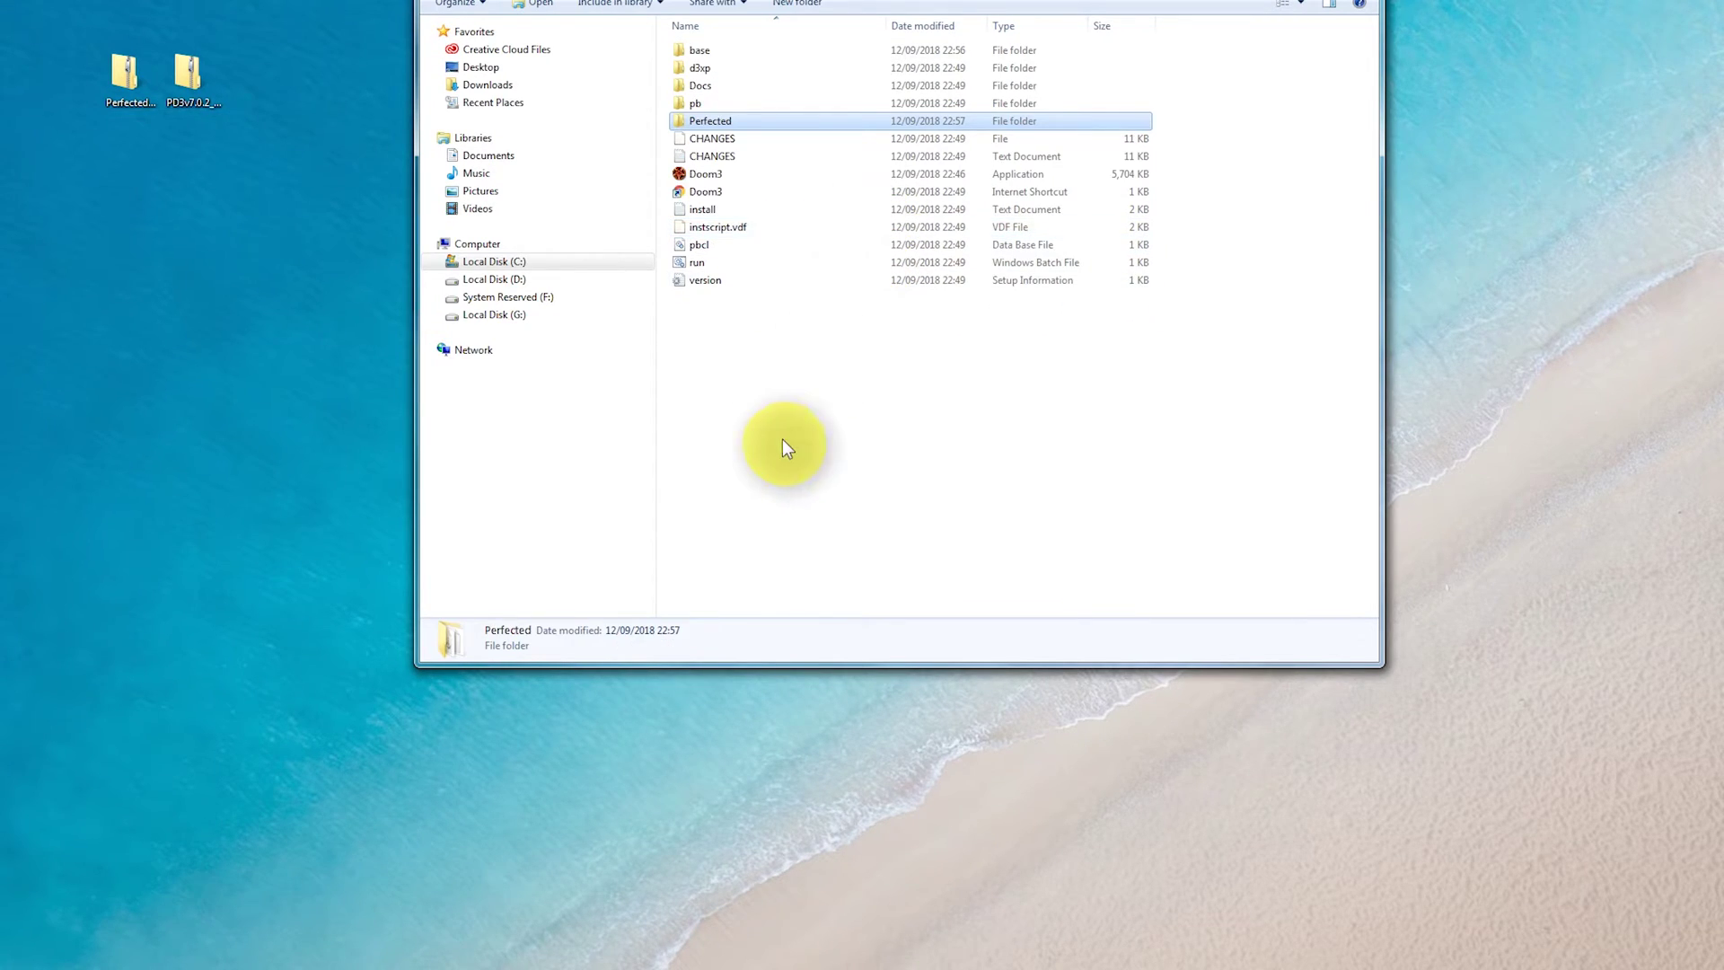
right_click(795, 356)
left_click(831, 419)
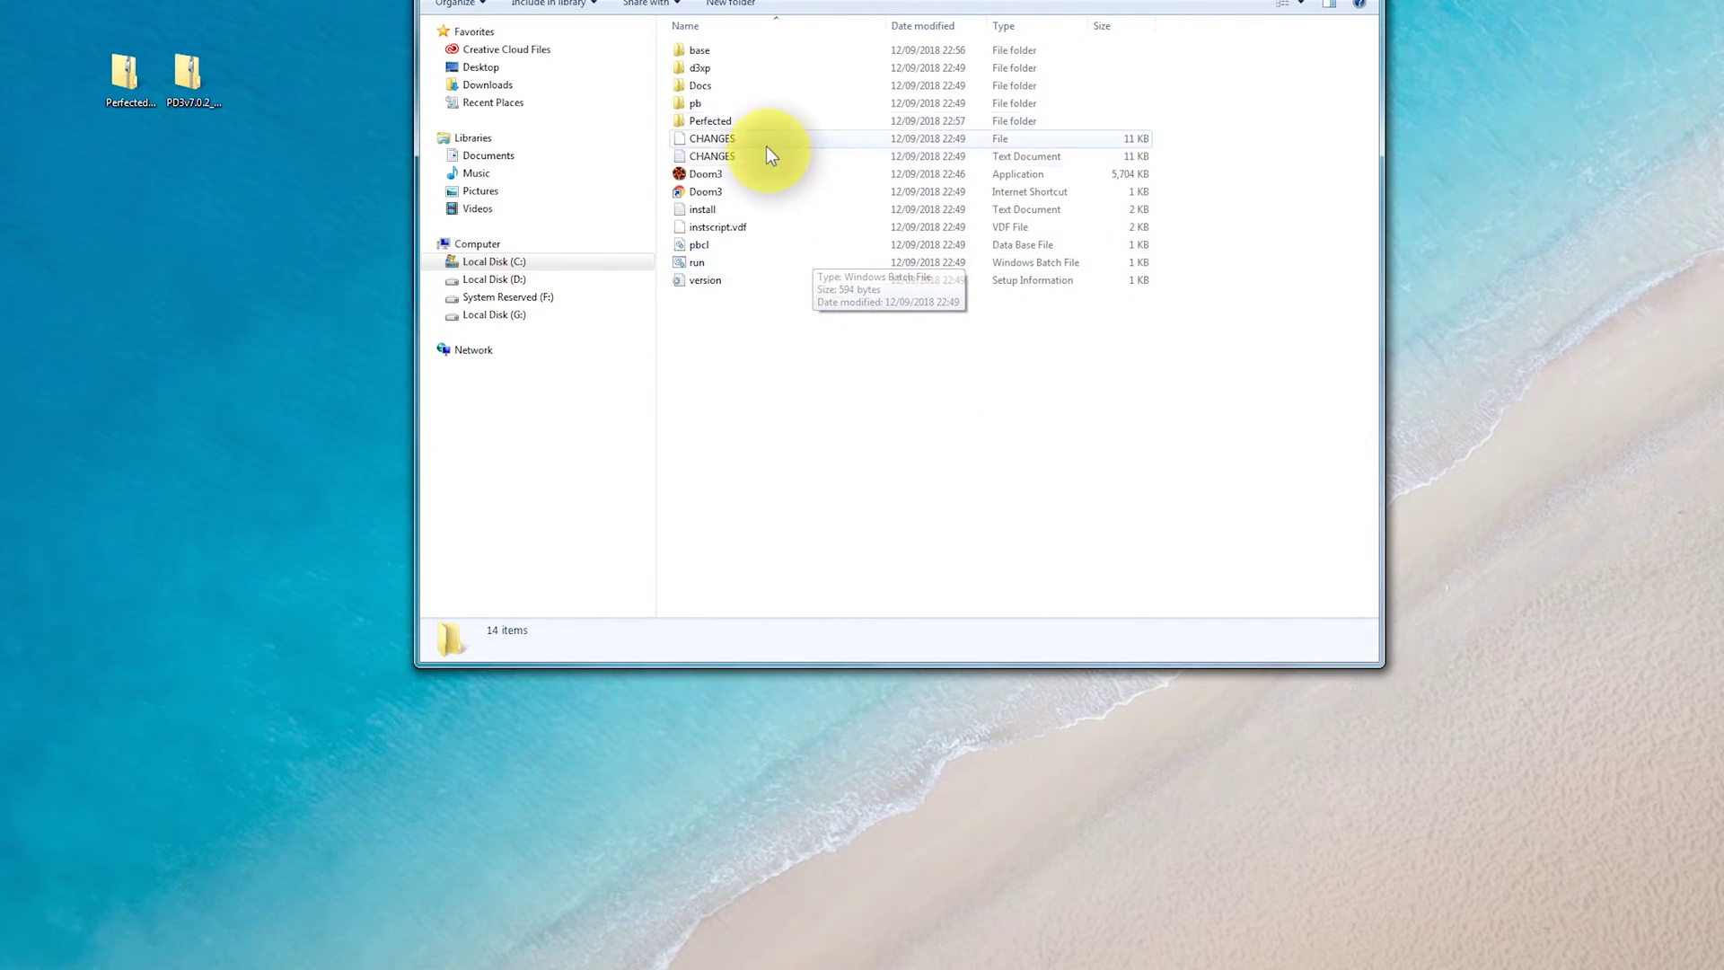
double_click(749, 52)
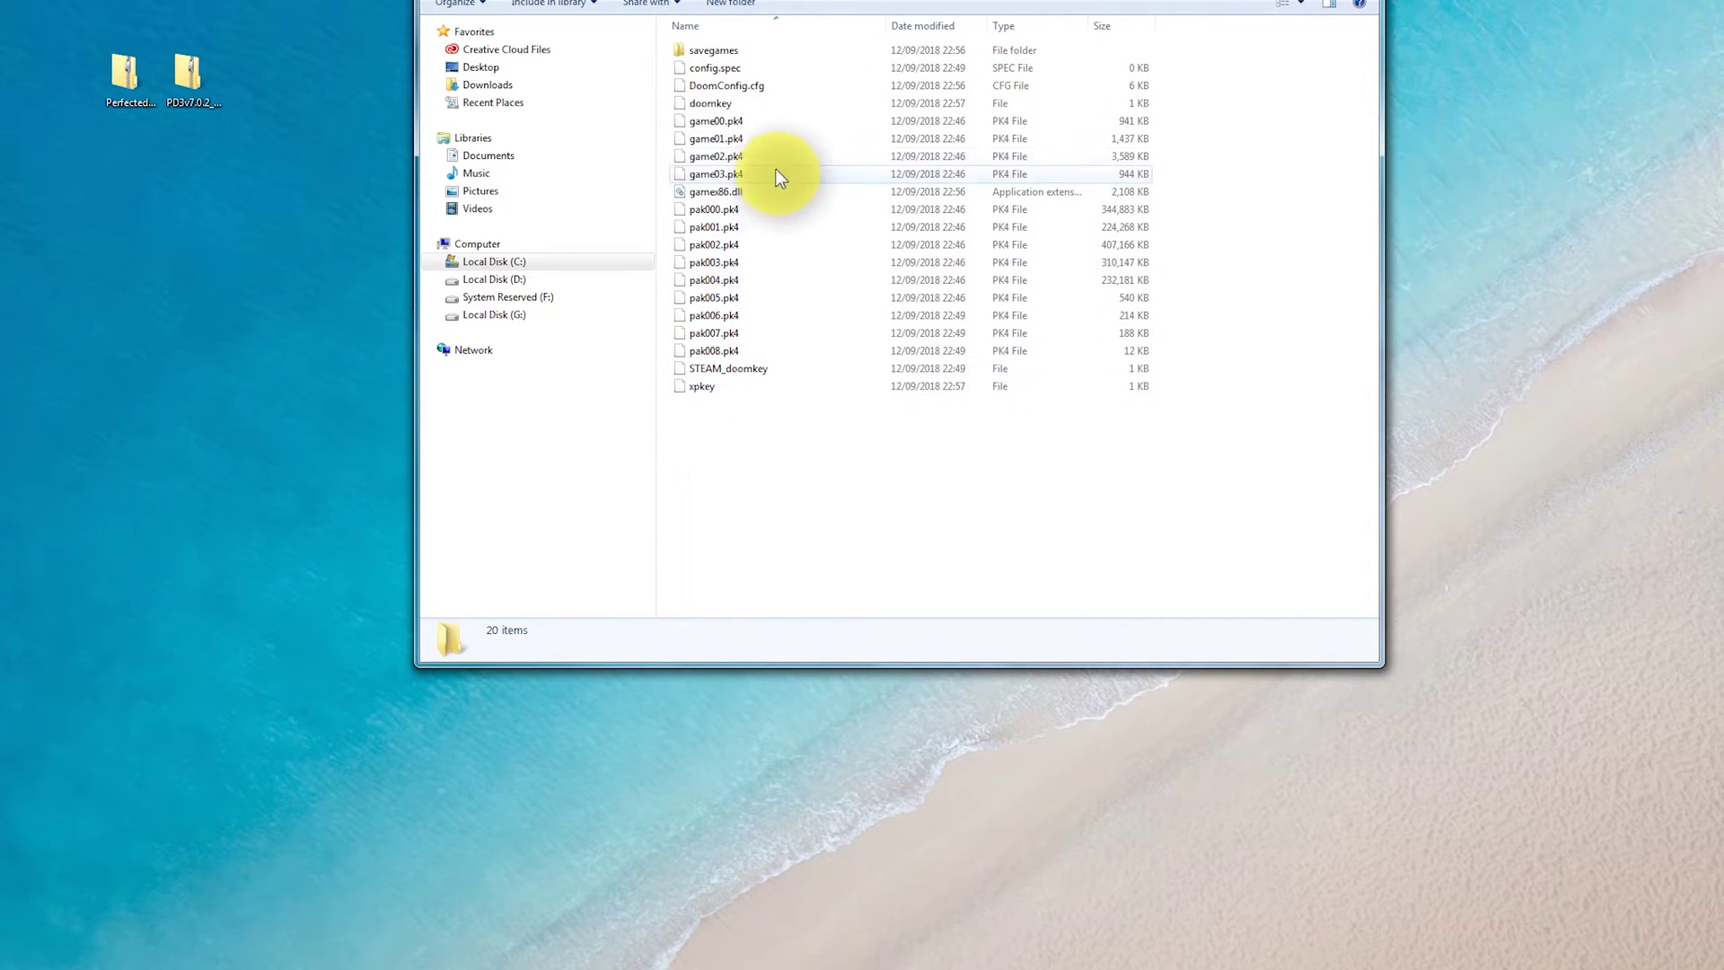
left_click(745, 87)
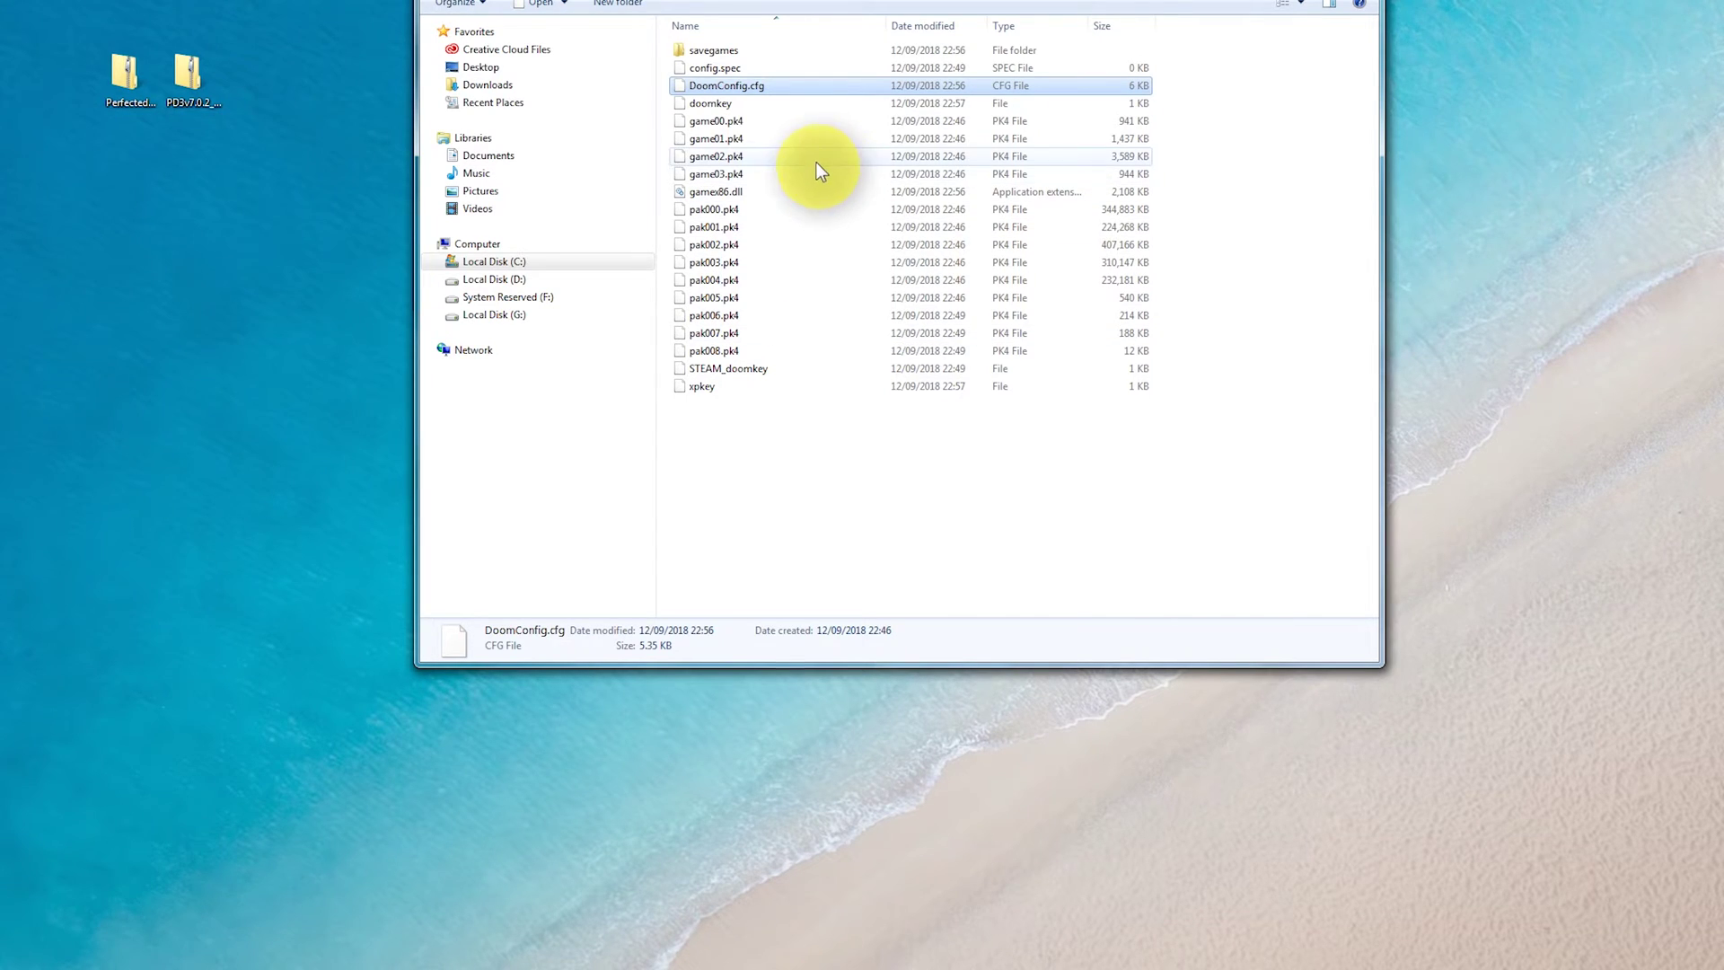
key("BackSpace")
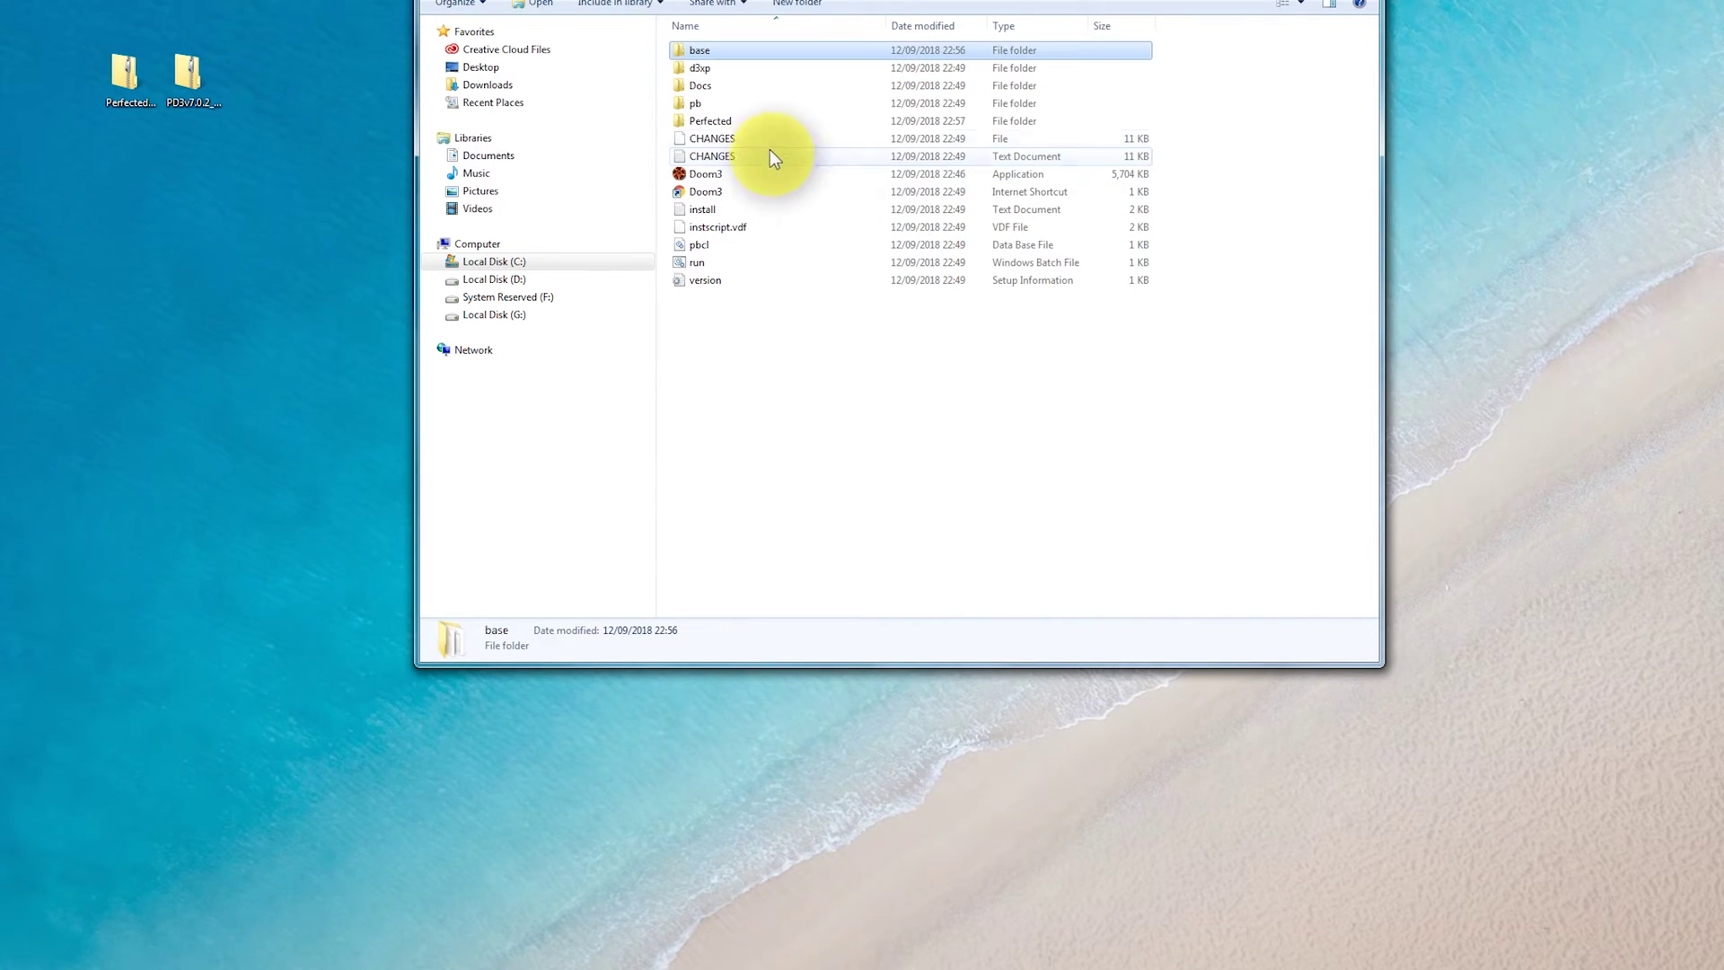
- Open the DoomConfig.cfg file in the Perfected folder for editing
double_click(745, 121)
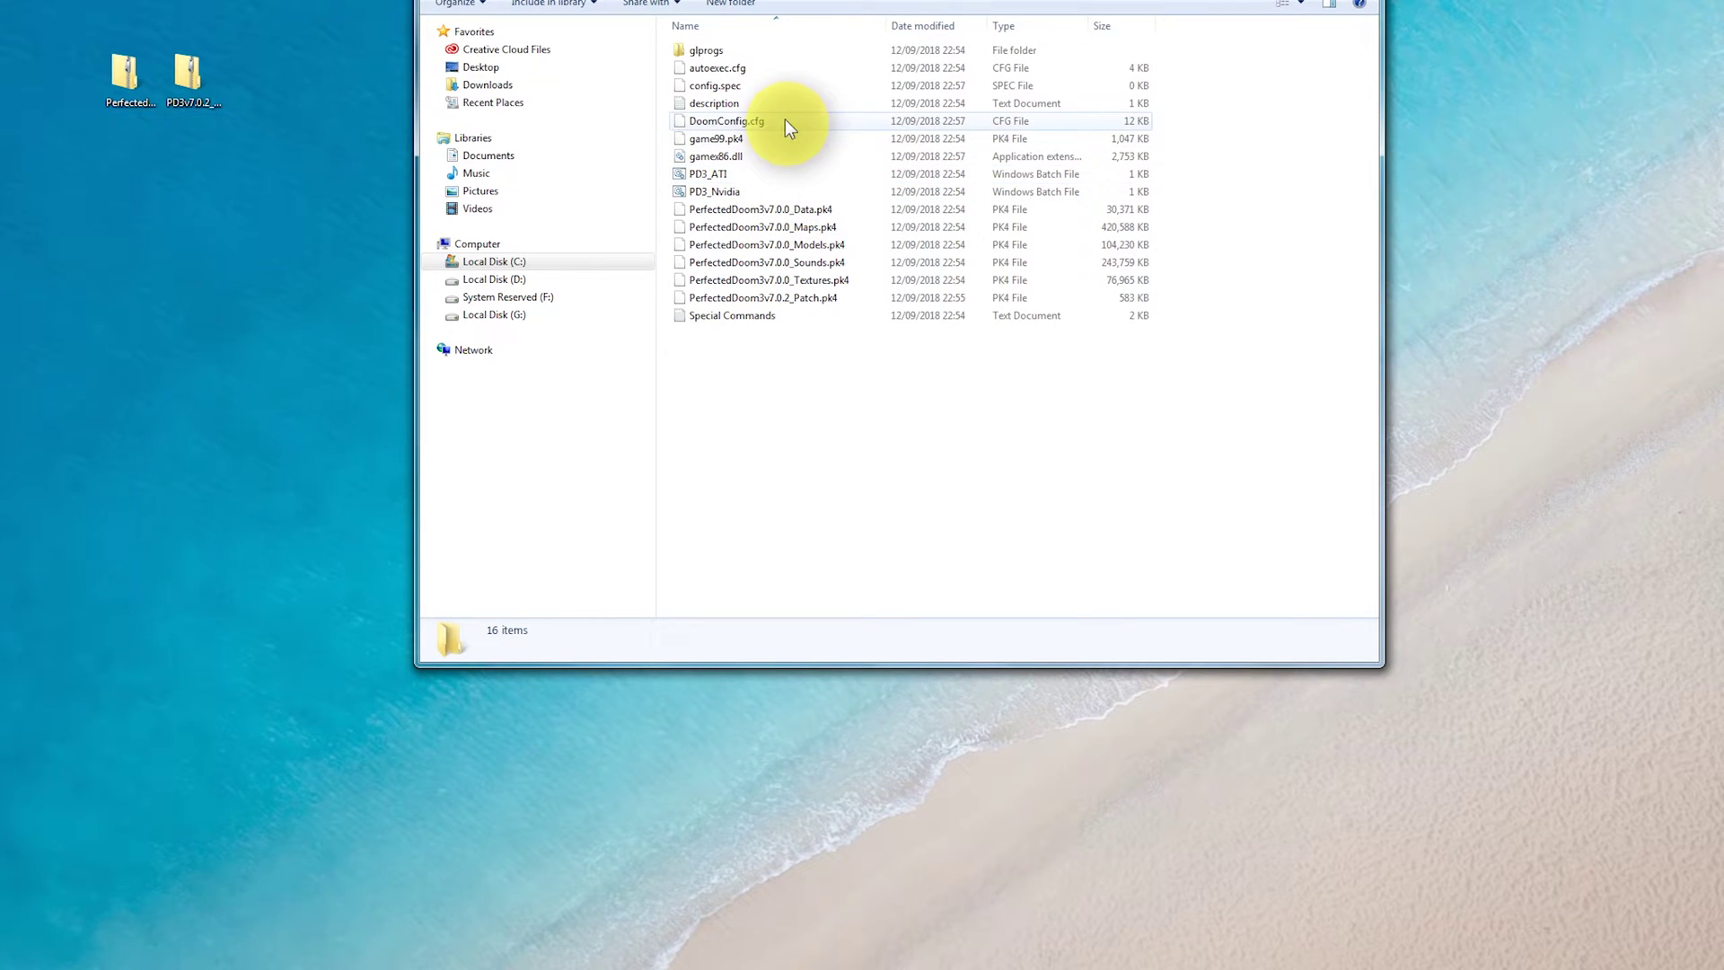
left_click(783, 121)
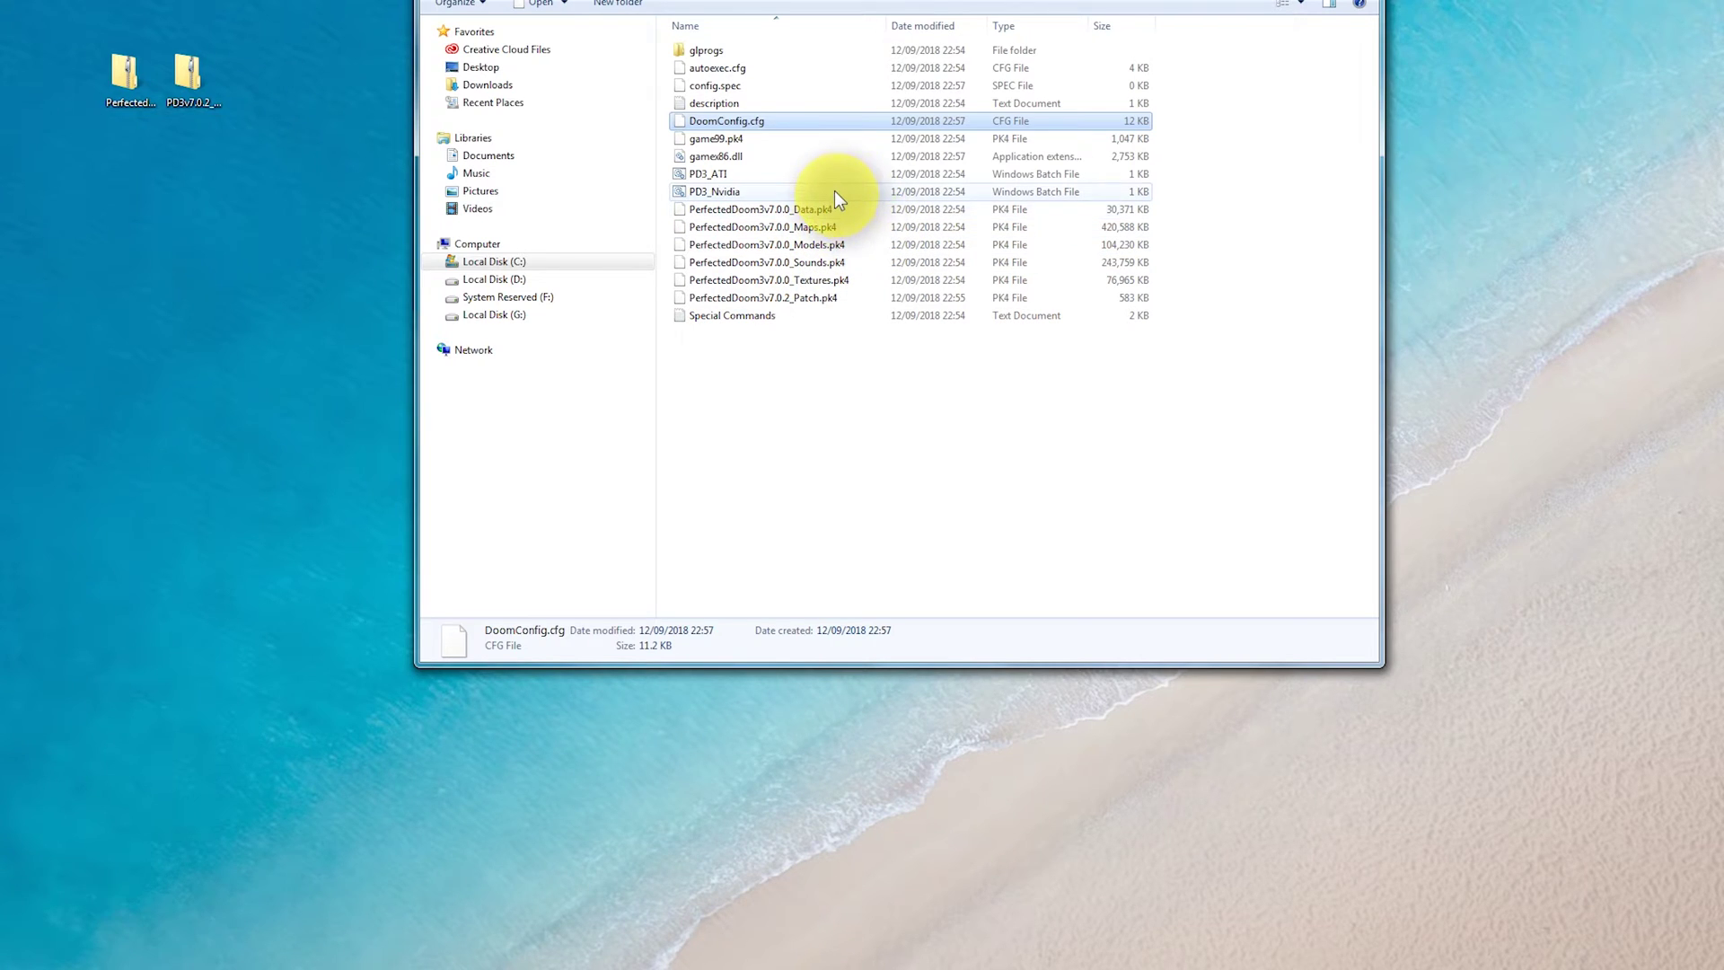
right_click(777, 131)
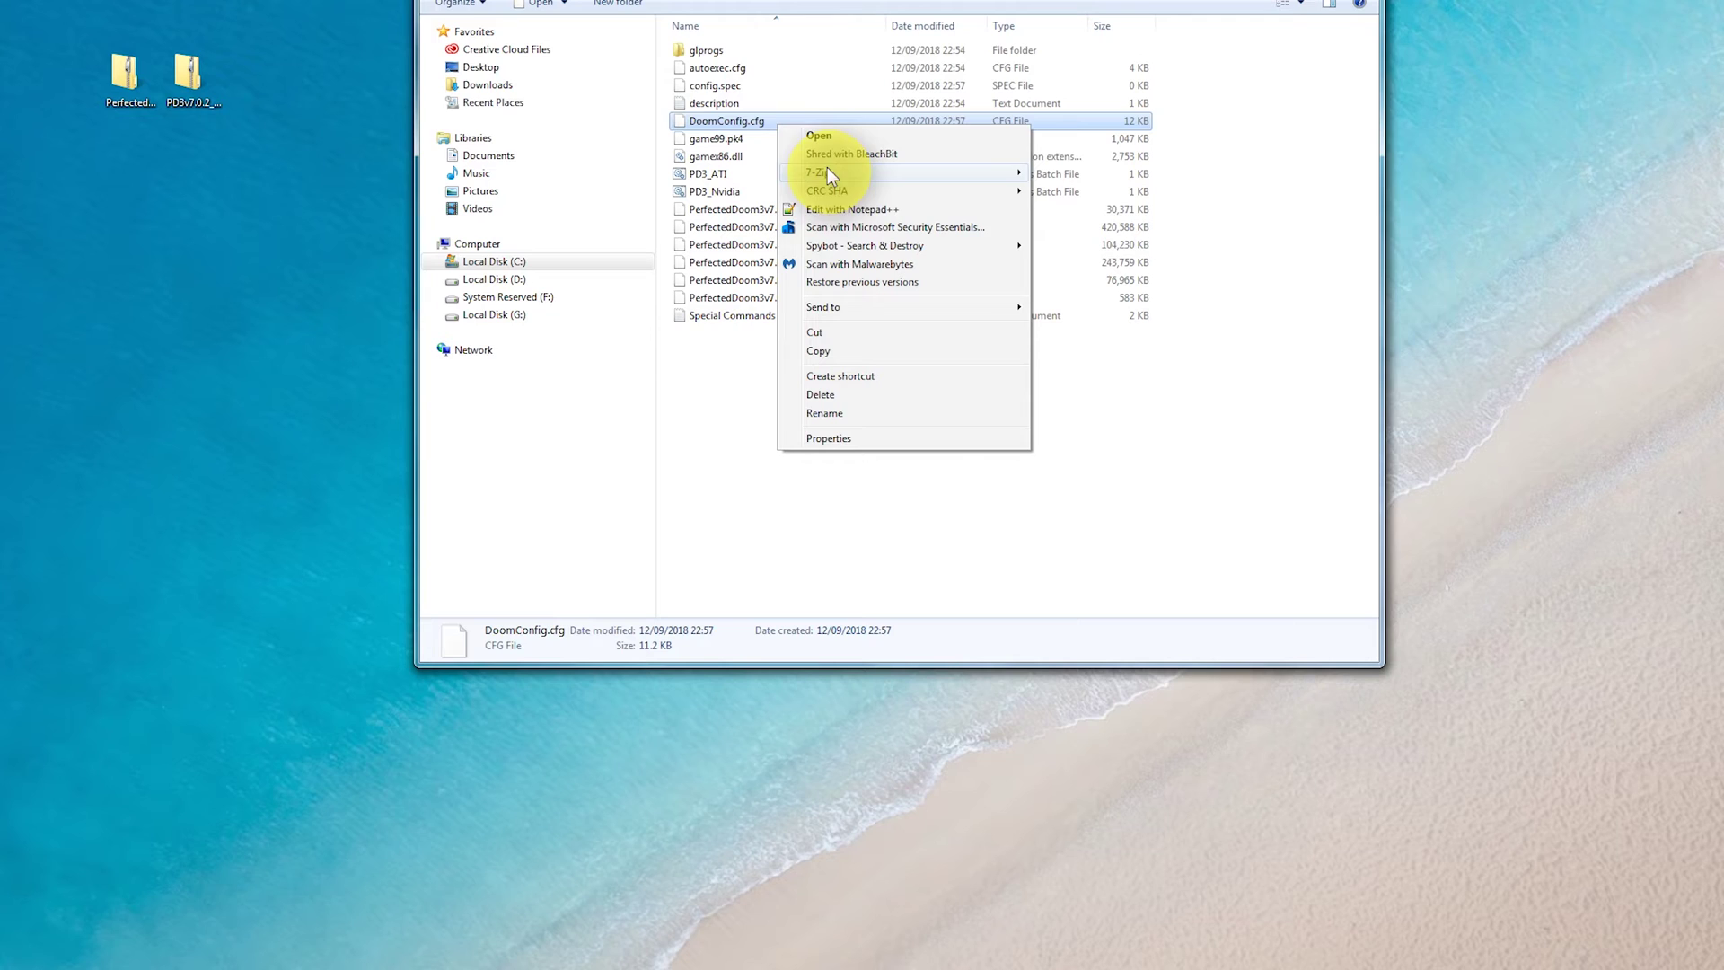
left_click(819, 136)
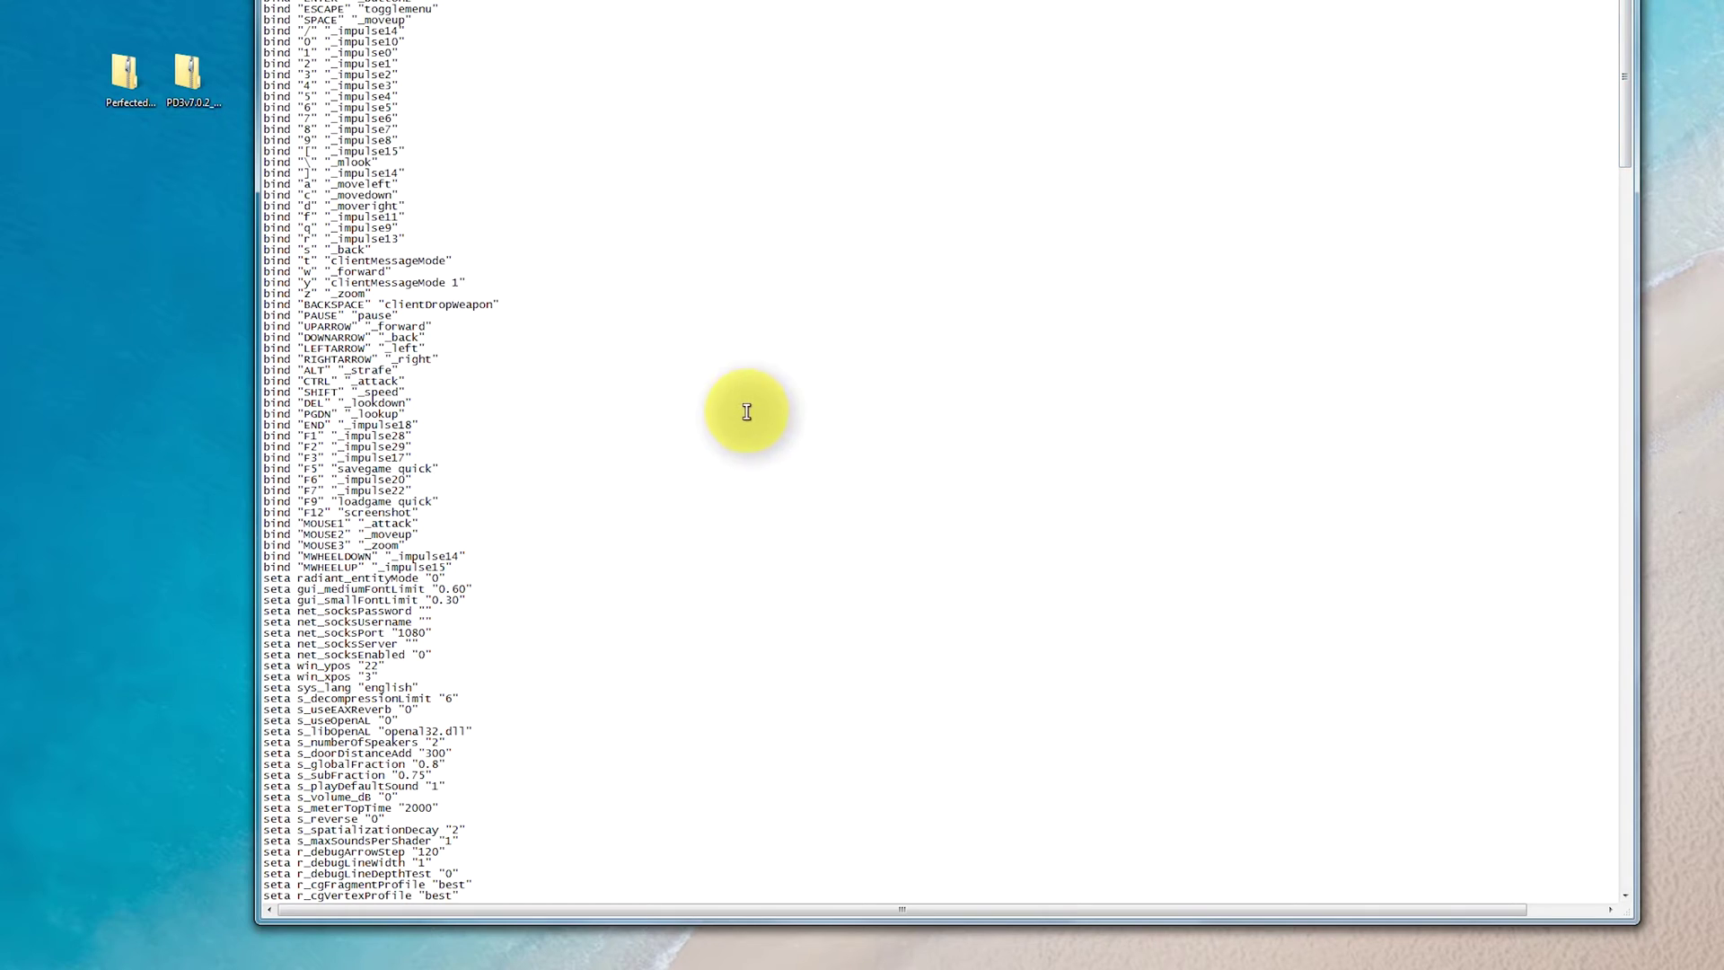
- Configure a custom 2560 x 1440 resolution by setting r_customHeight to 1440, r_customWidth to 2560 and r_mode to -1
scroll(500, 499, "down", 5)
scroll(454, 538, "down", 7)
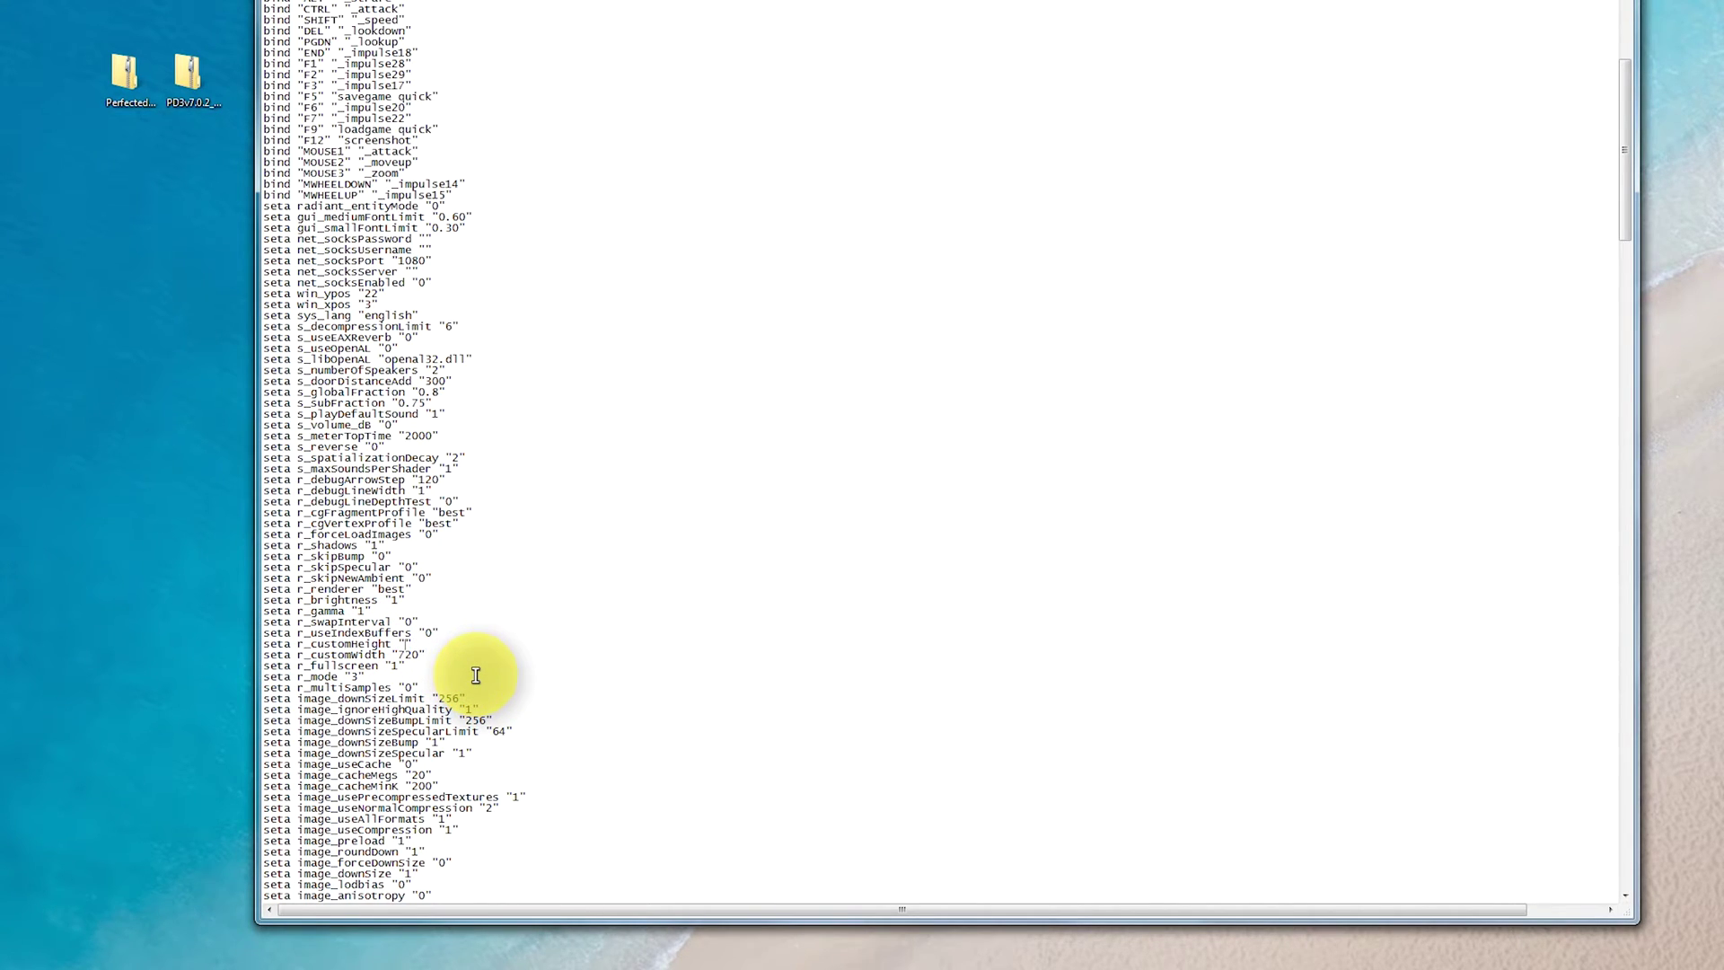
type("1440")
left_click(419, 655)
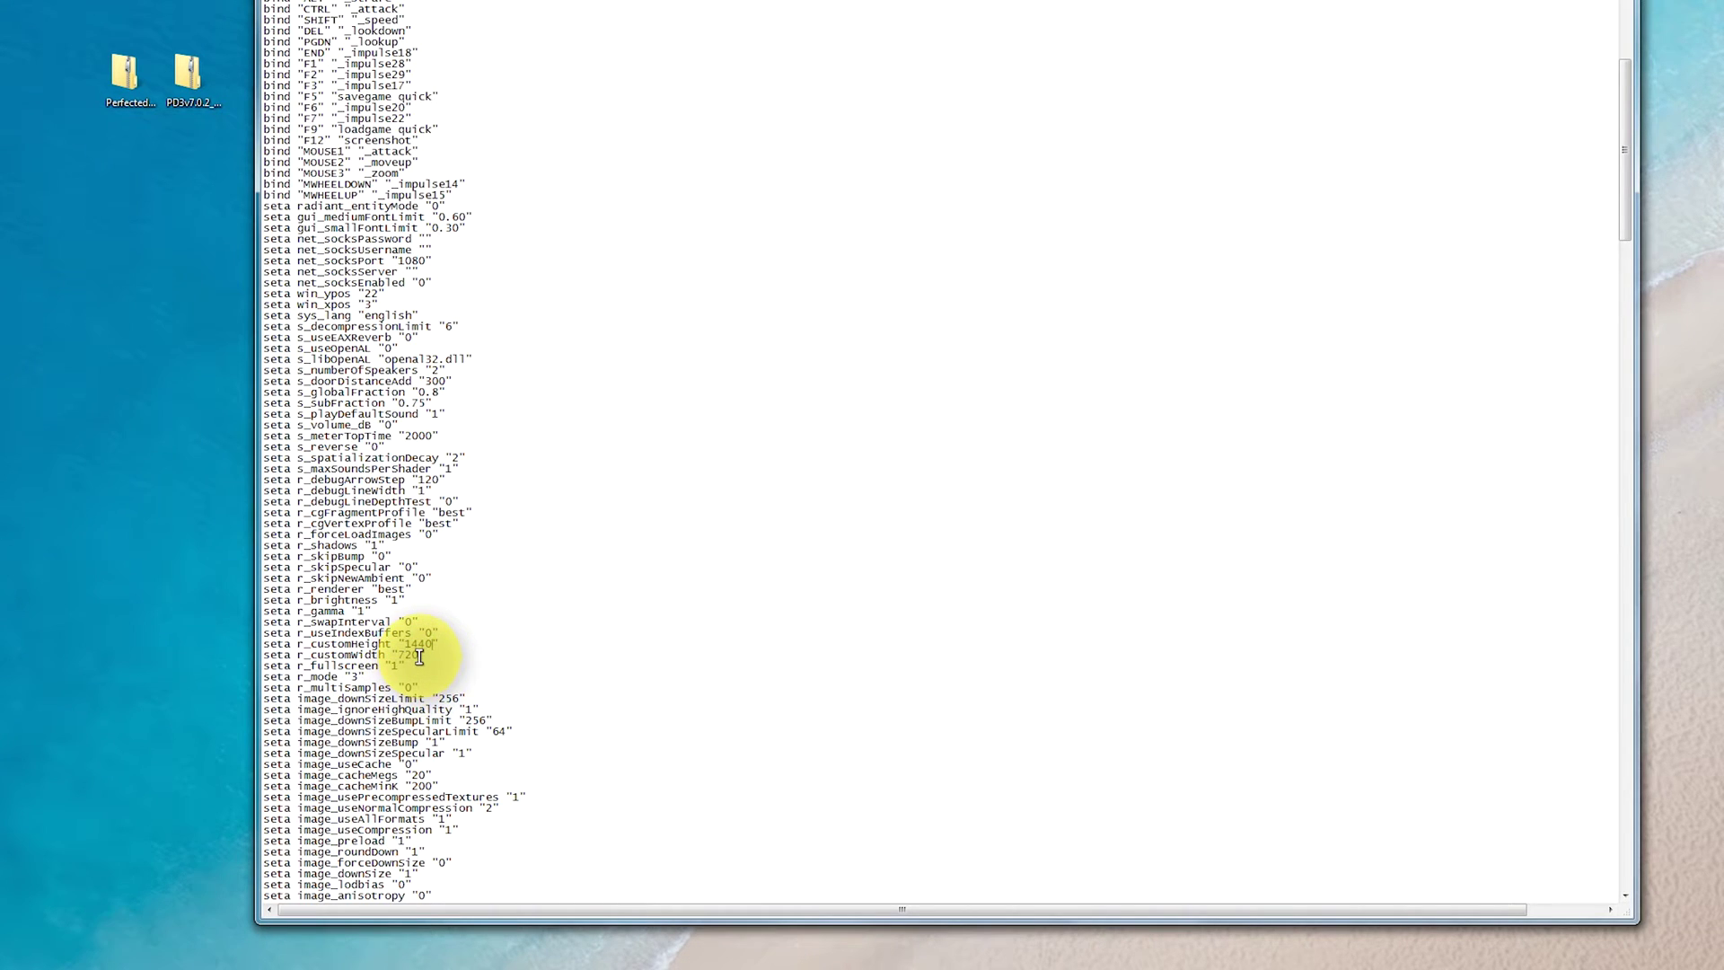
key("BackSpace")
key("BackSpace")
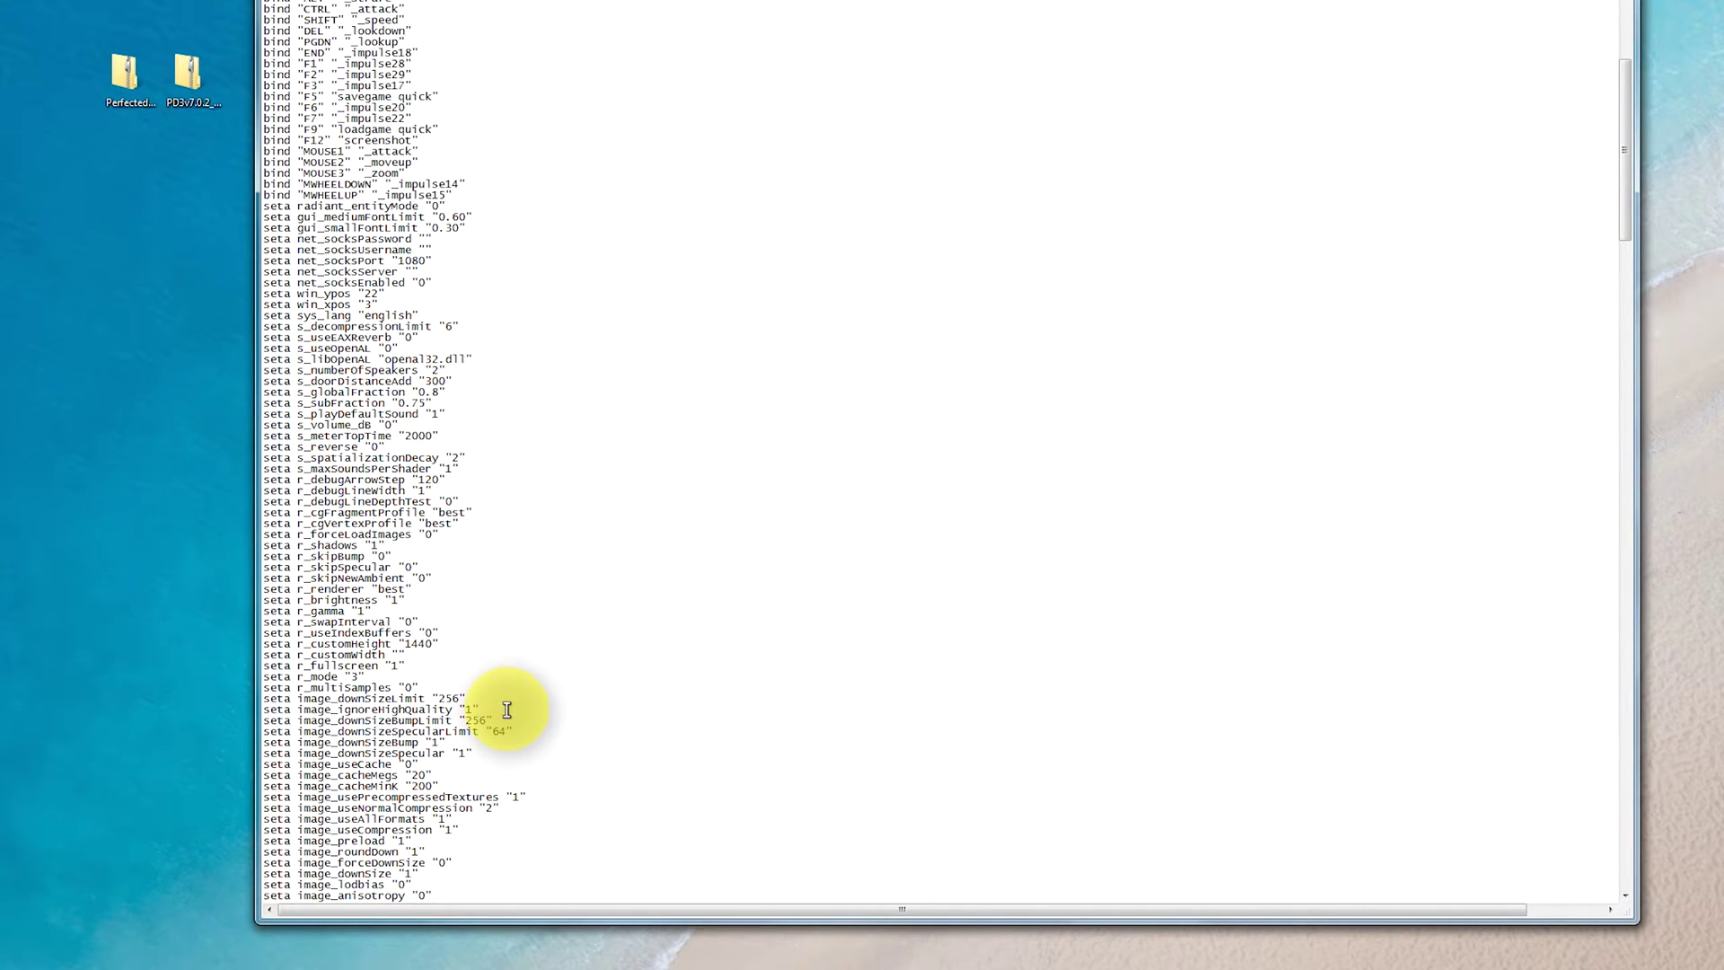
type("2560")
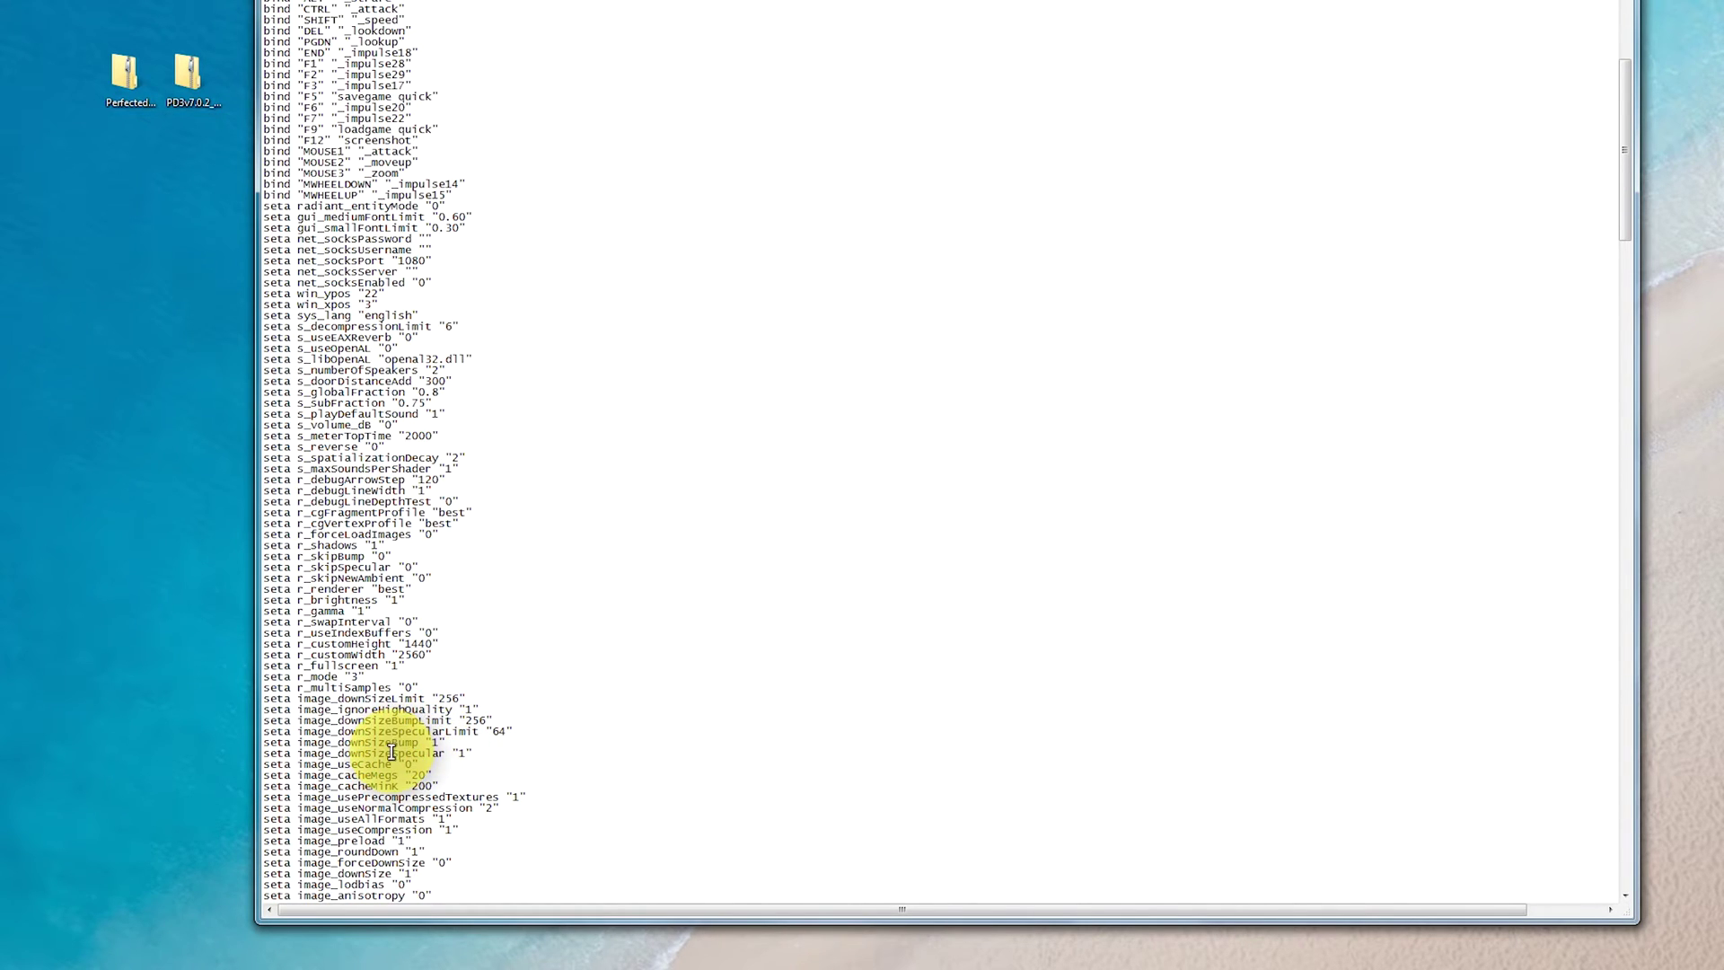
left_click(108, 893)
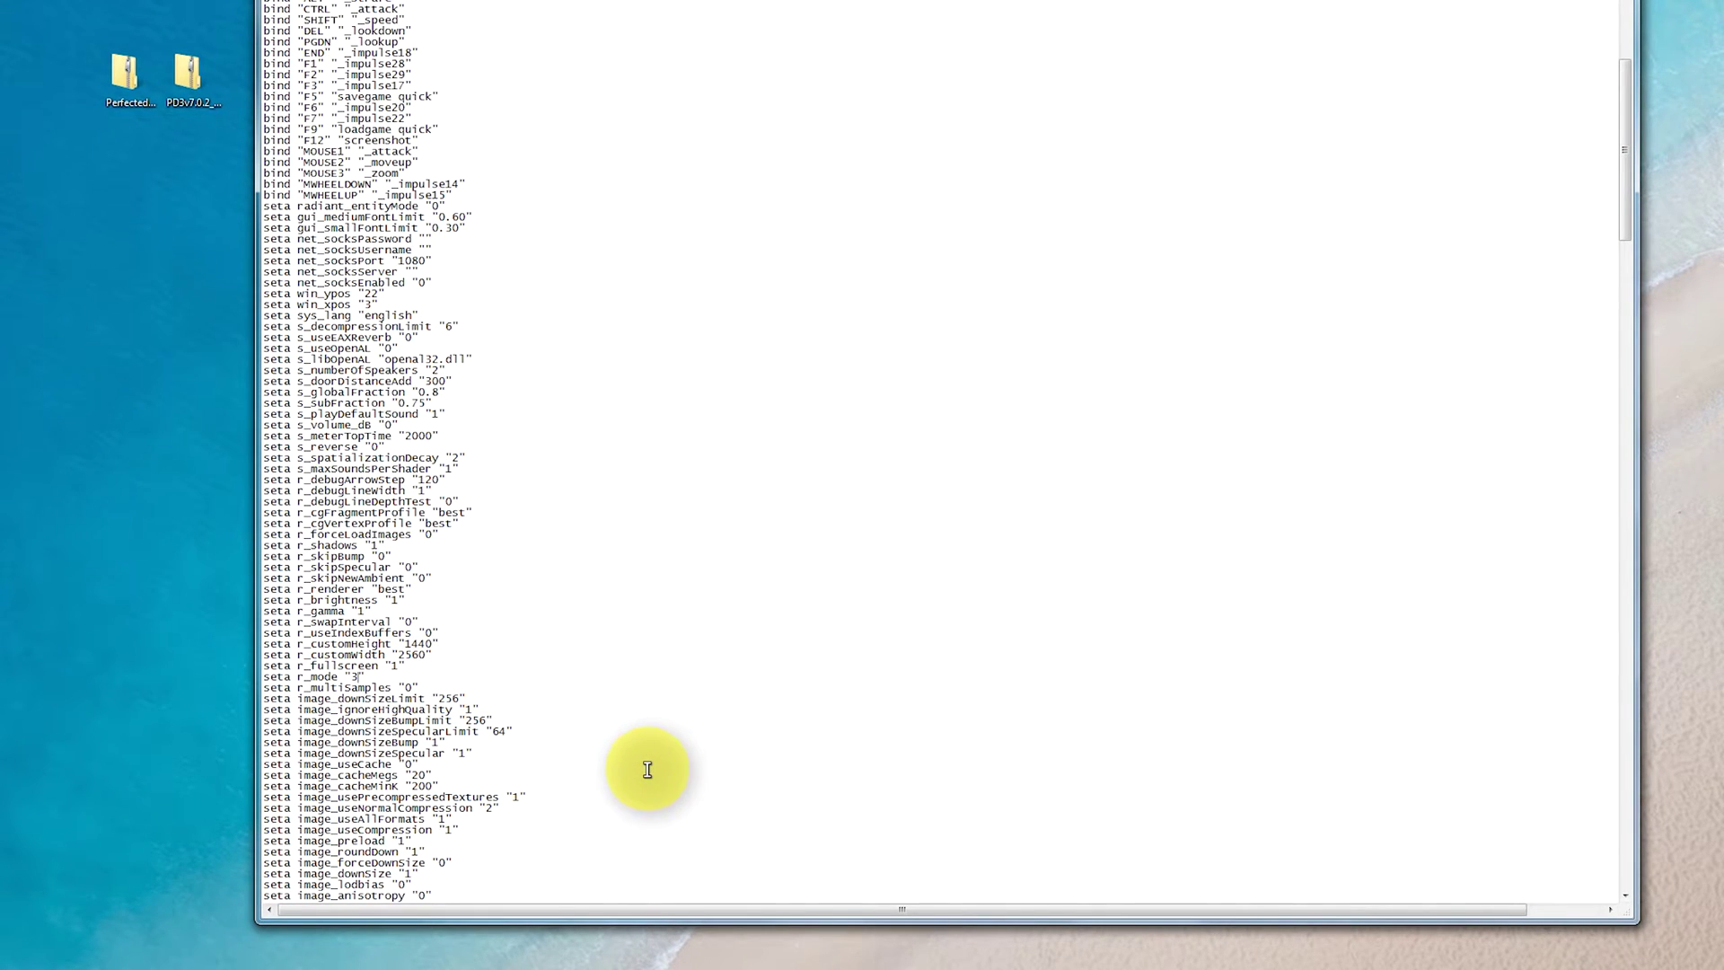
type("-1")
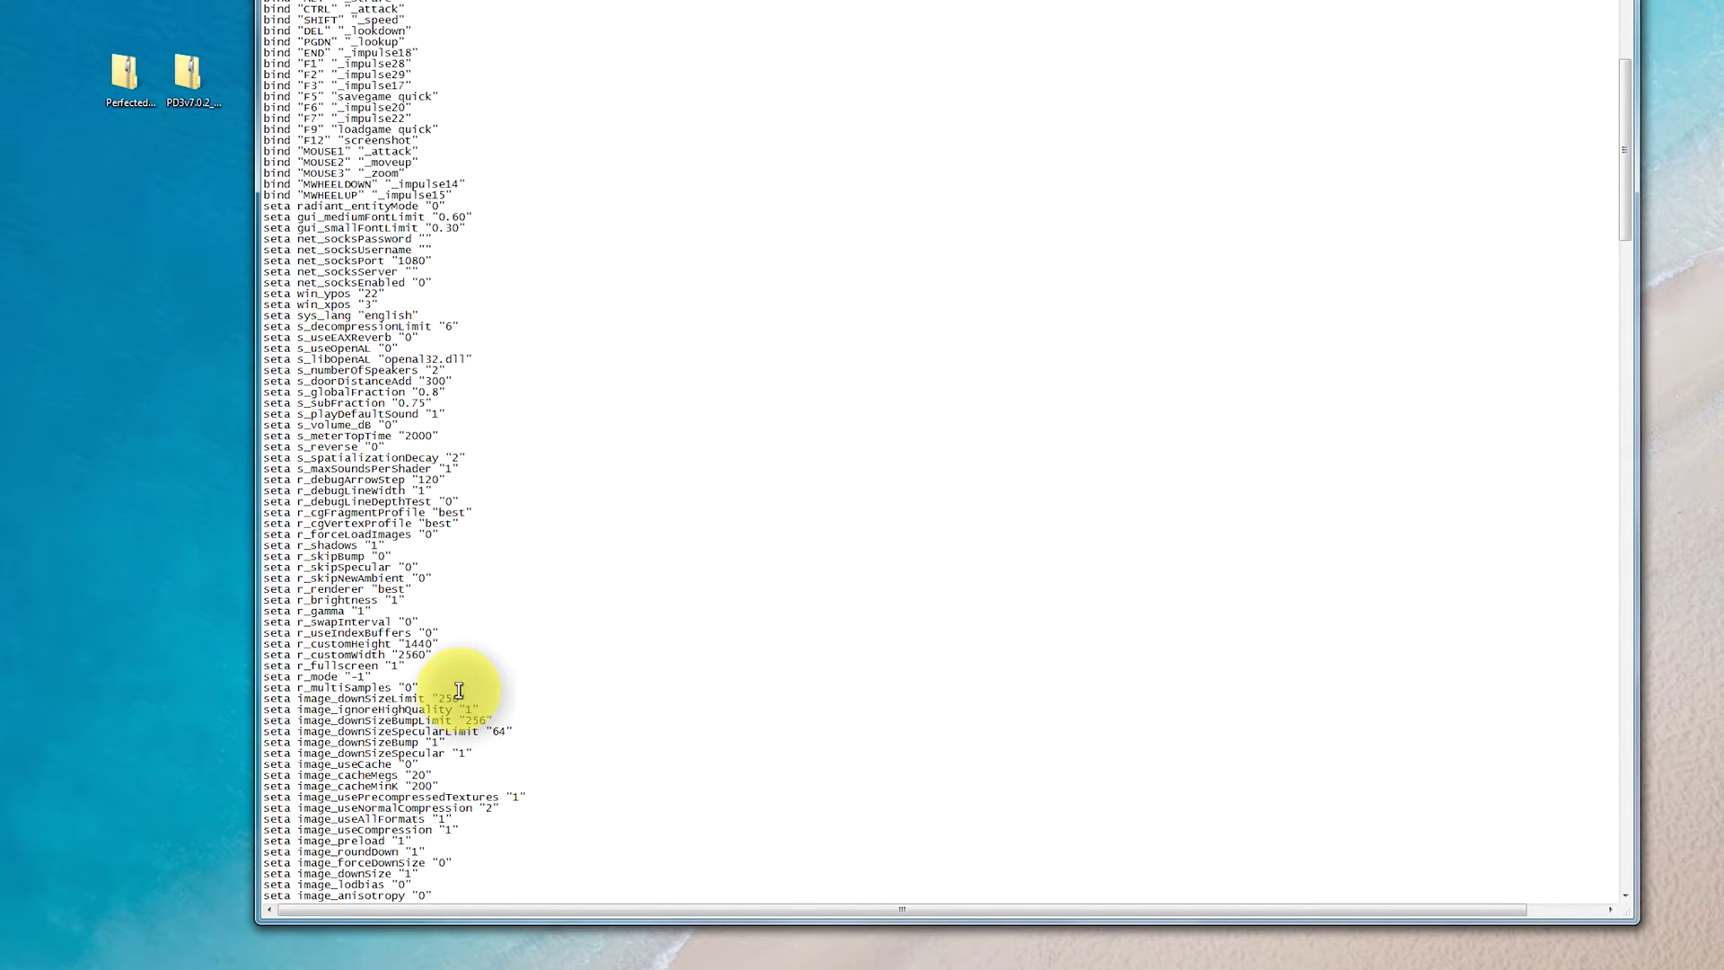
- Set r_aspectRatio to 1, then close DoomConfig.cfg and save the changes
scroll(485, 700, "down", 8)
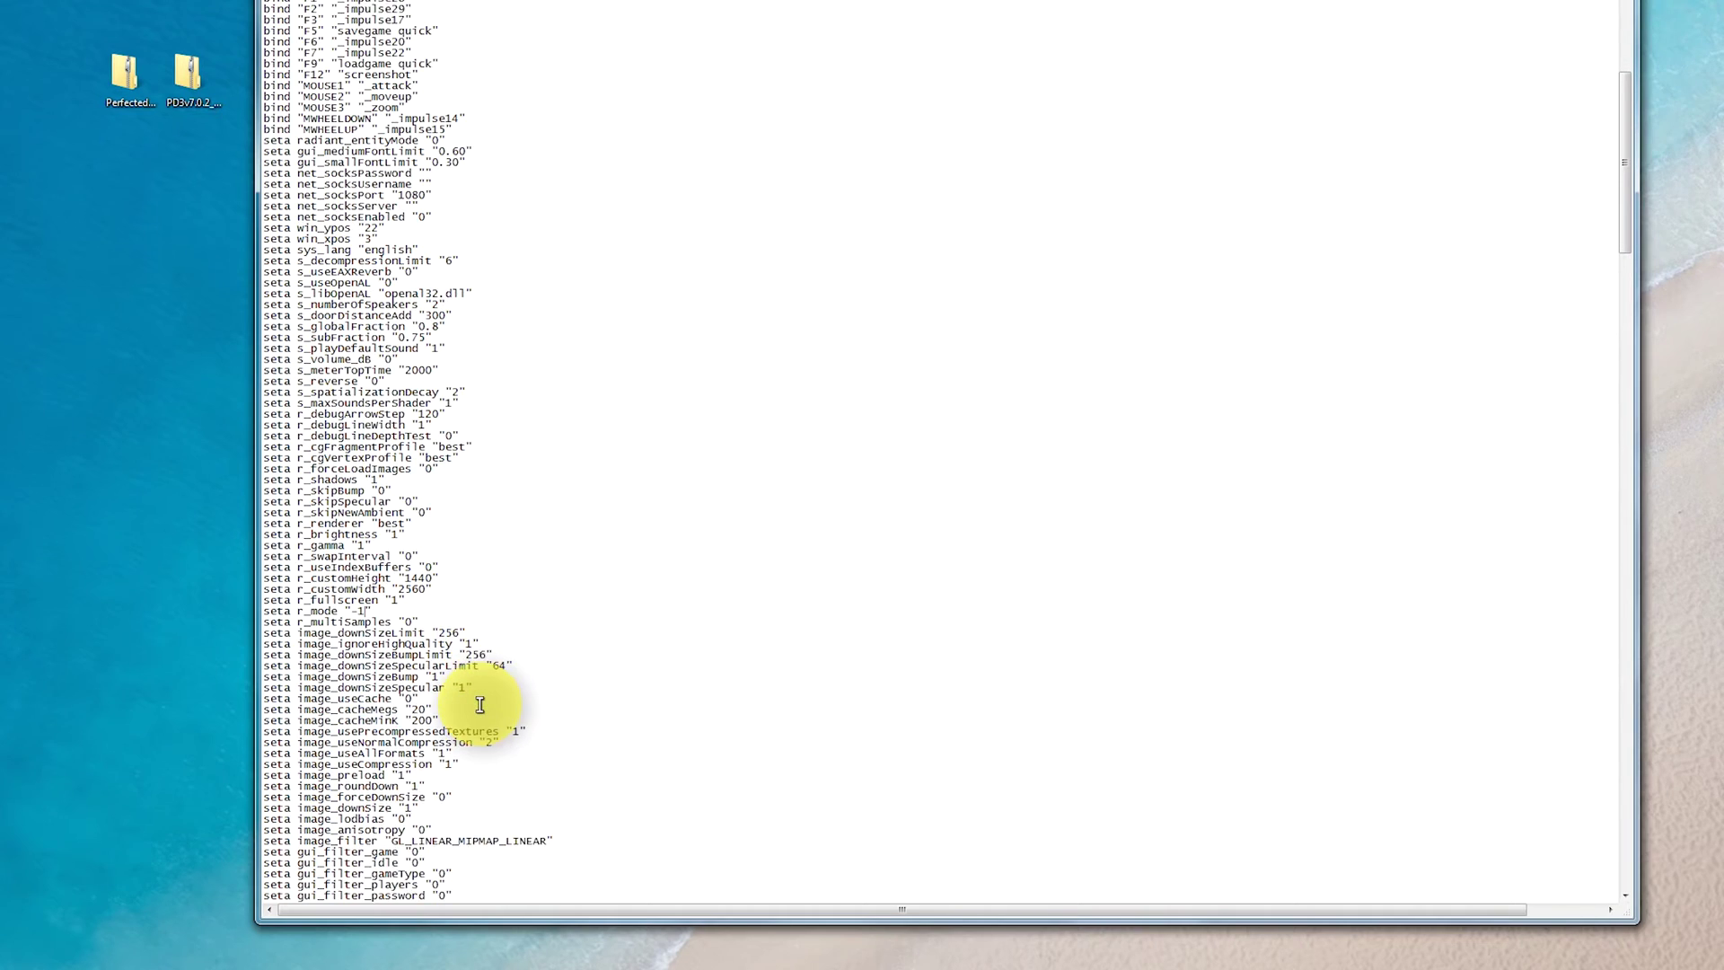
scroll(472, 711, "down", 4)
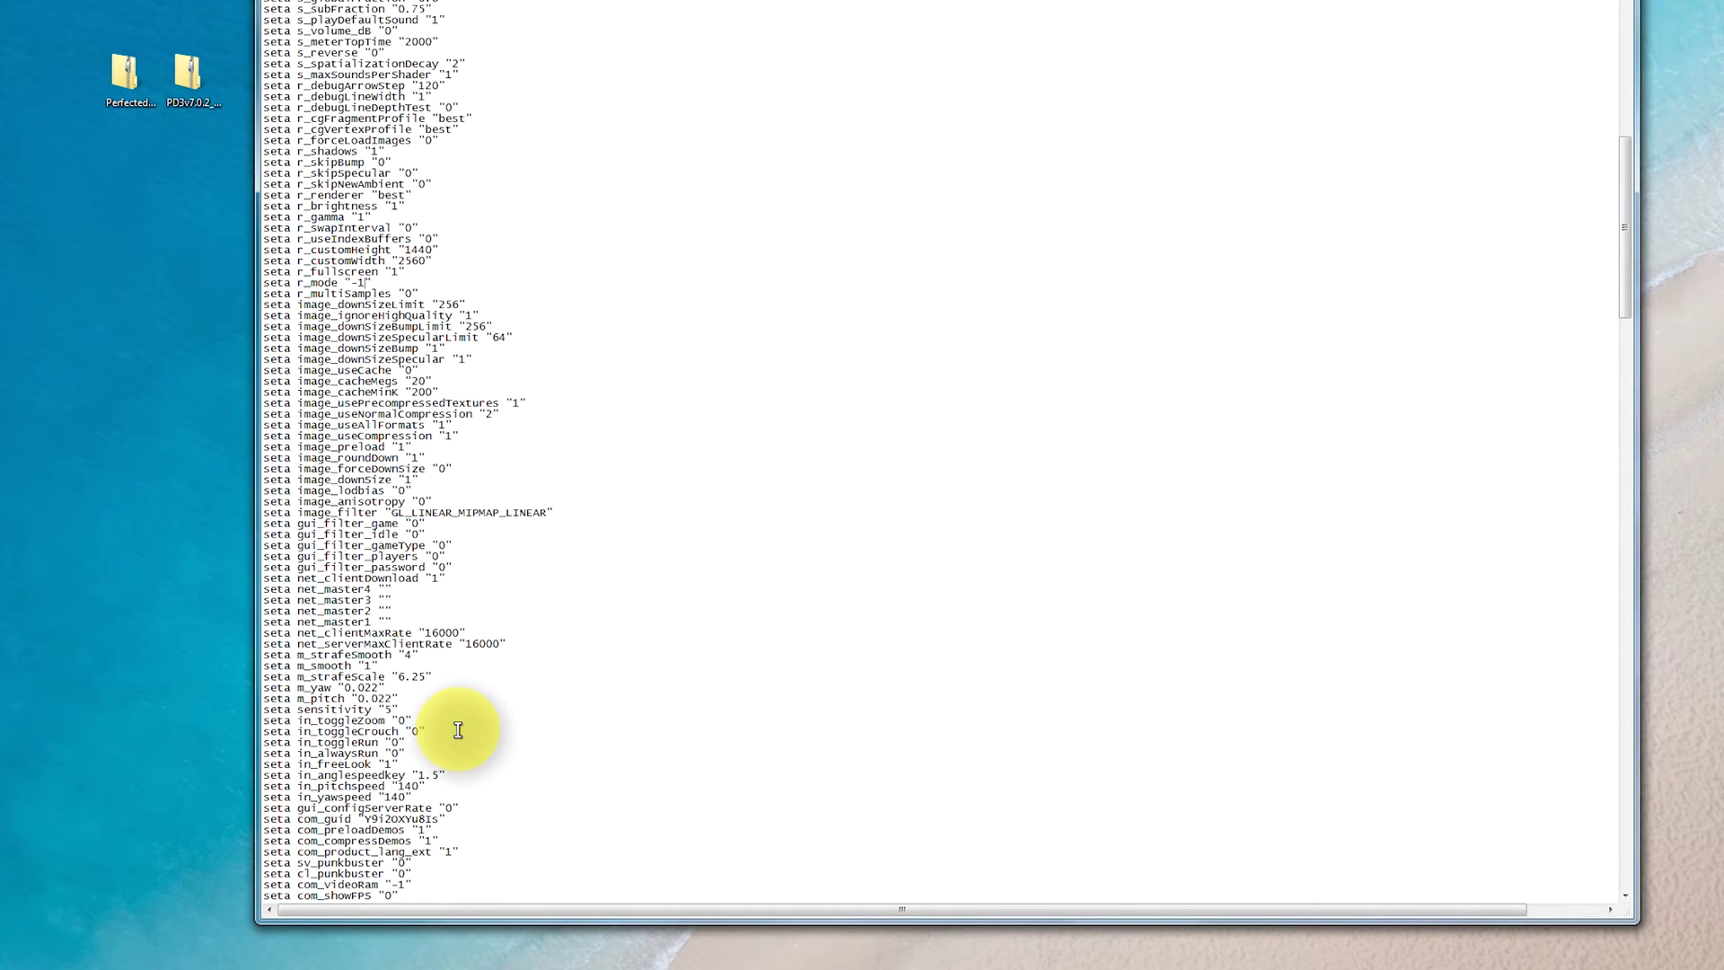
scroll(458, 729, "down", 8)
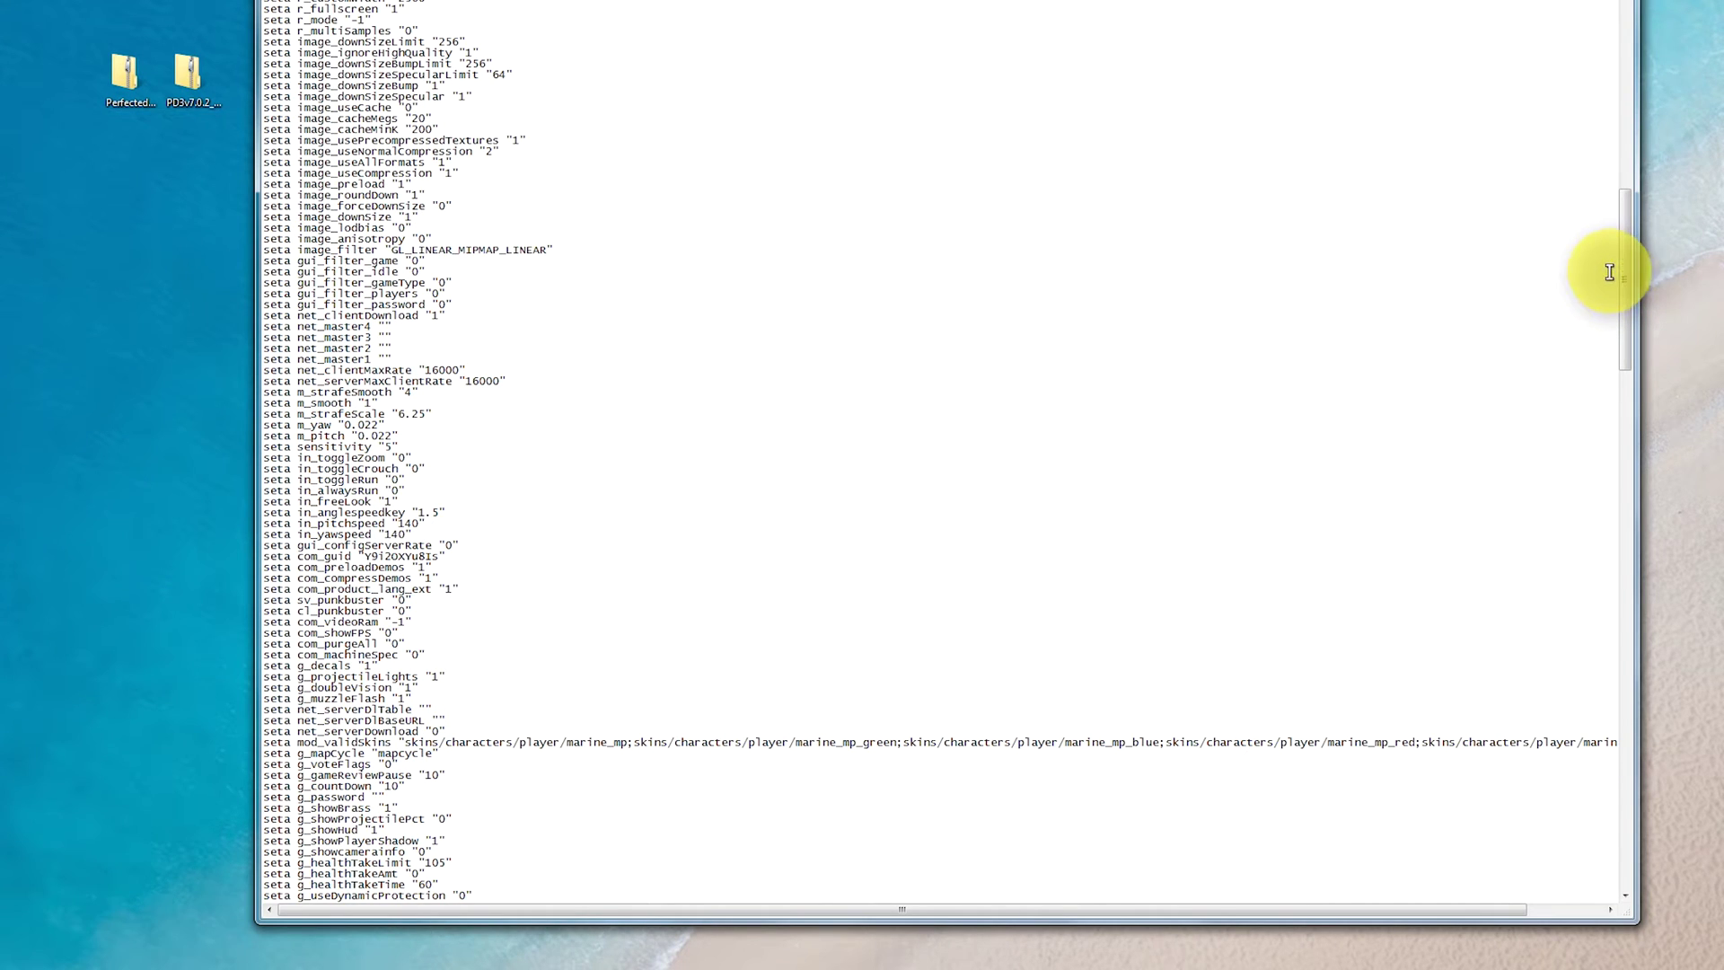
left_click_drag(1624, 249, 1657, 375)
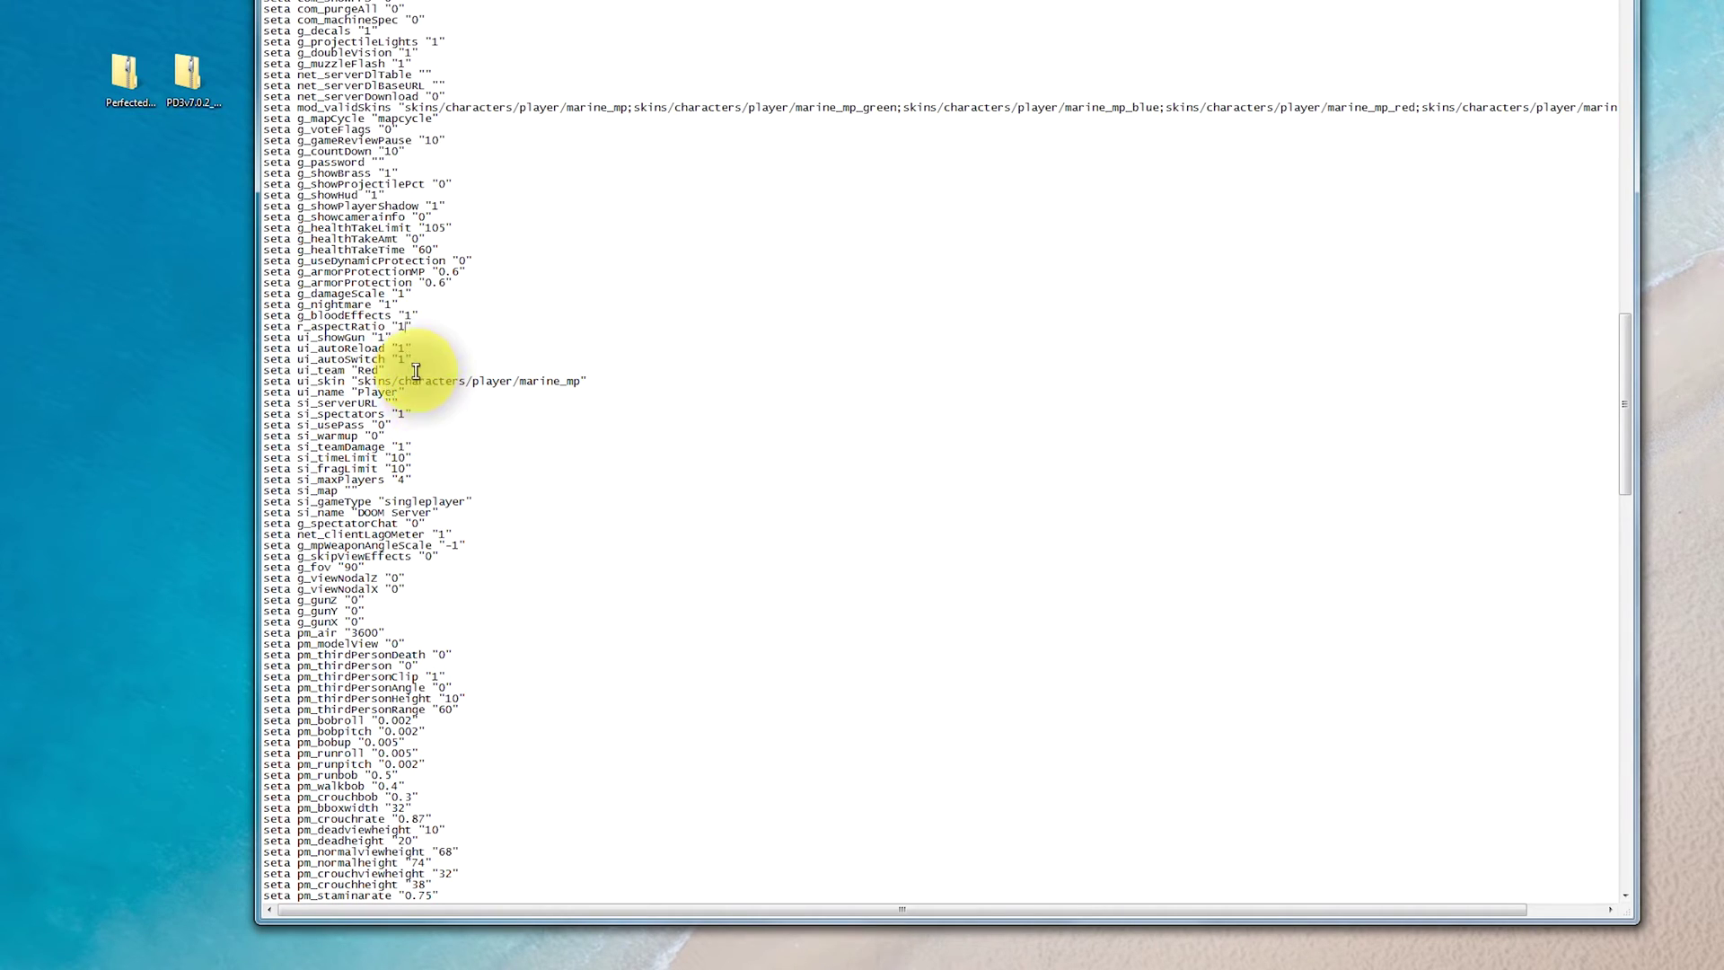
left_click(405, 323)
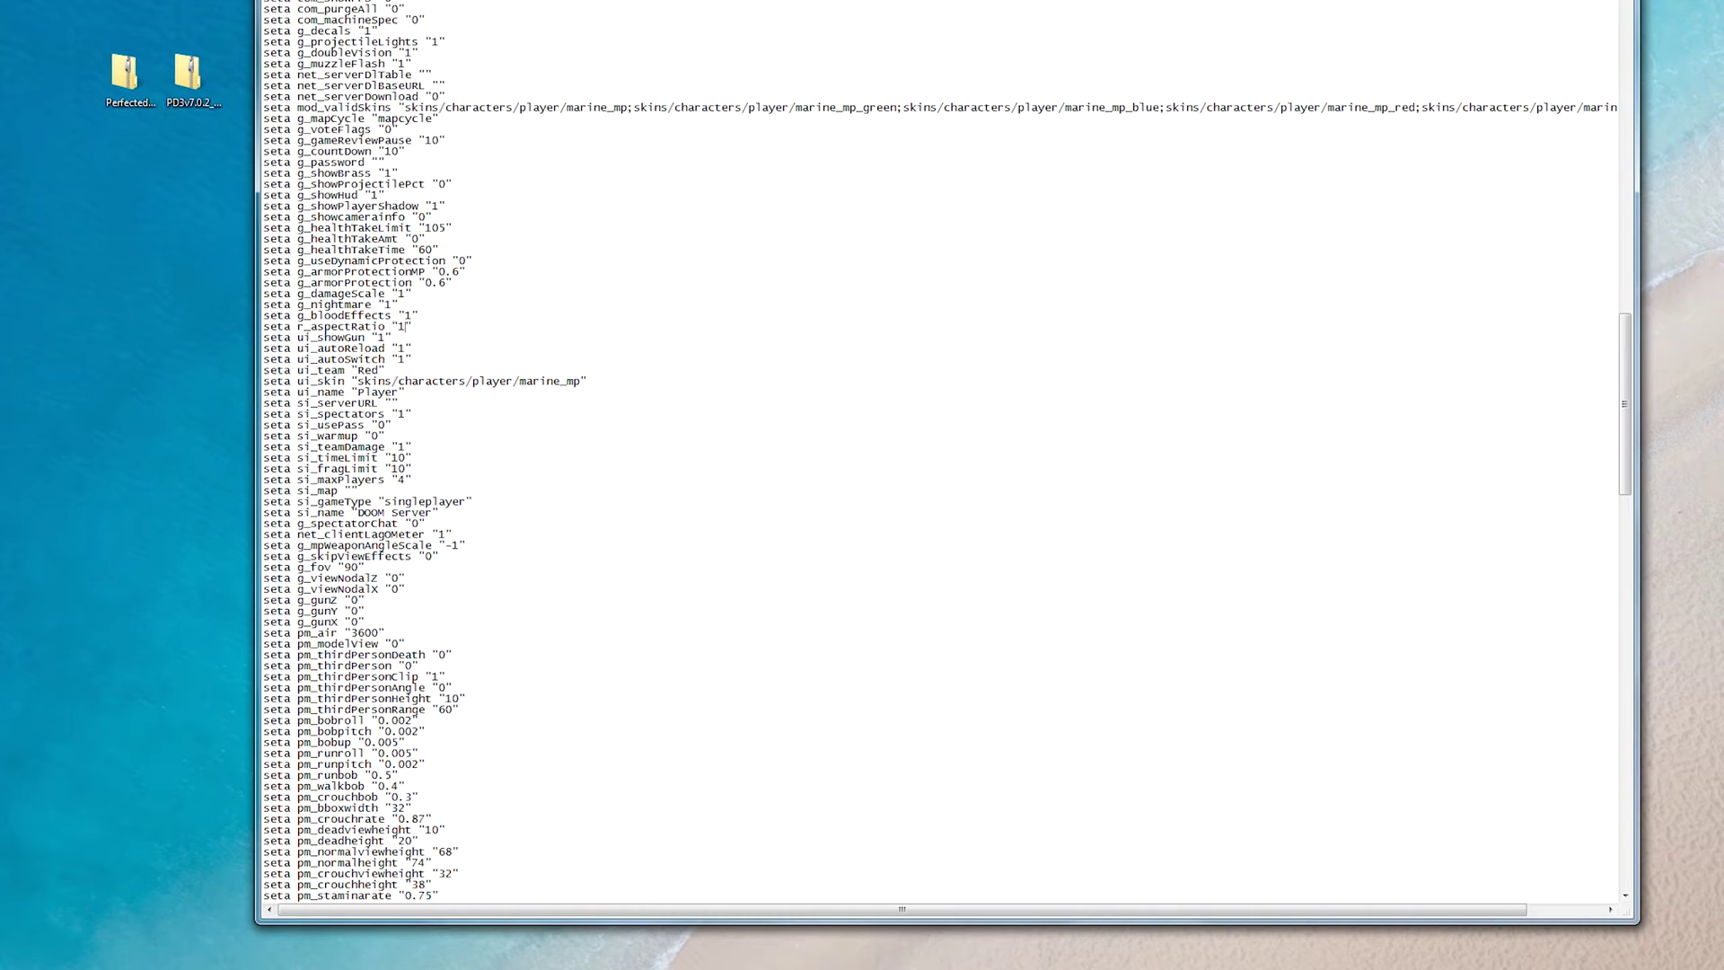
left_click(1615, 0)
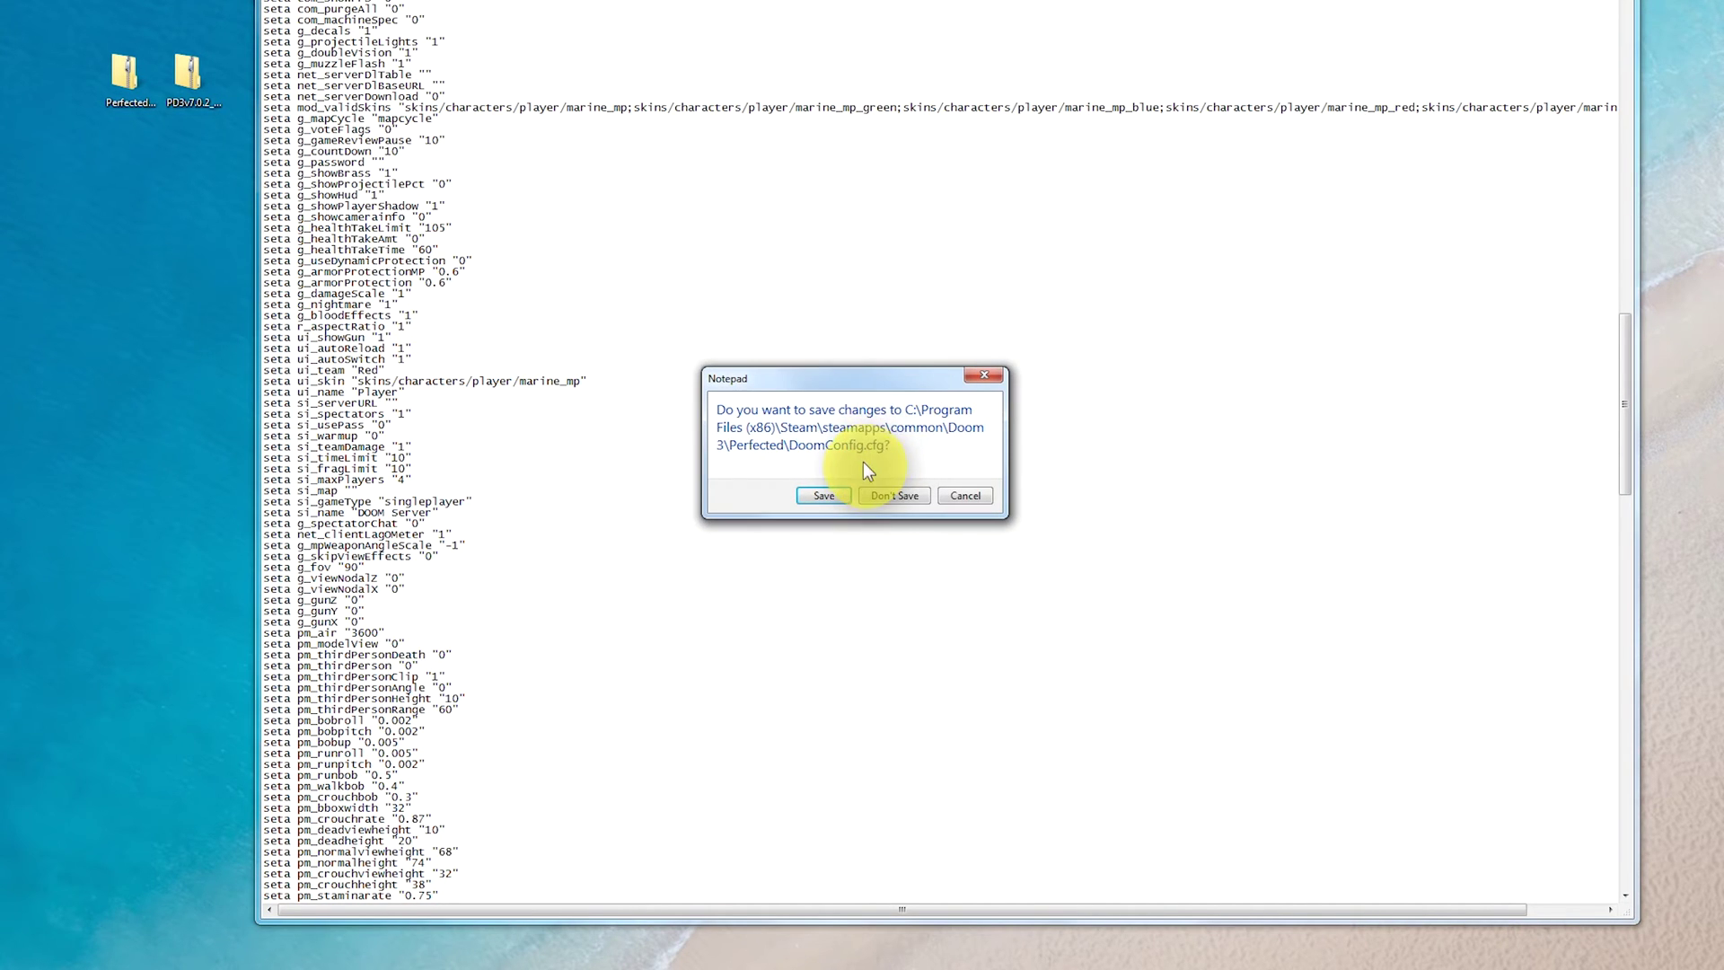
left_click(824, 495)
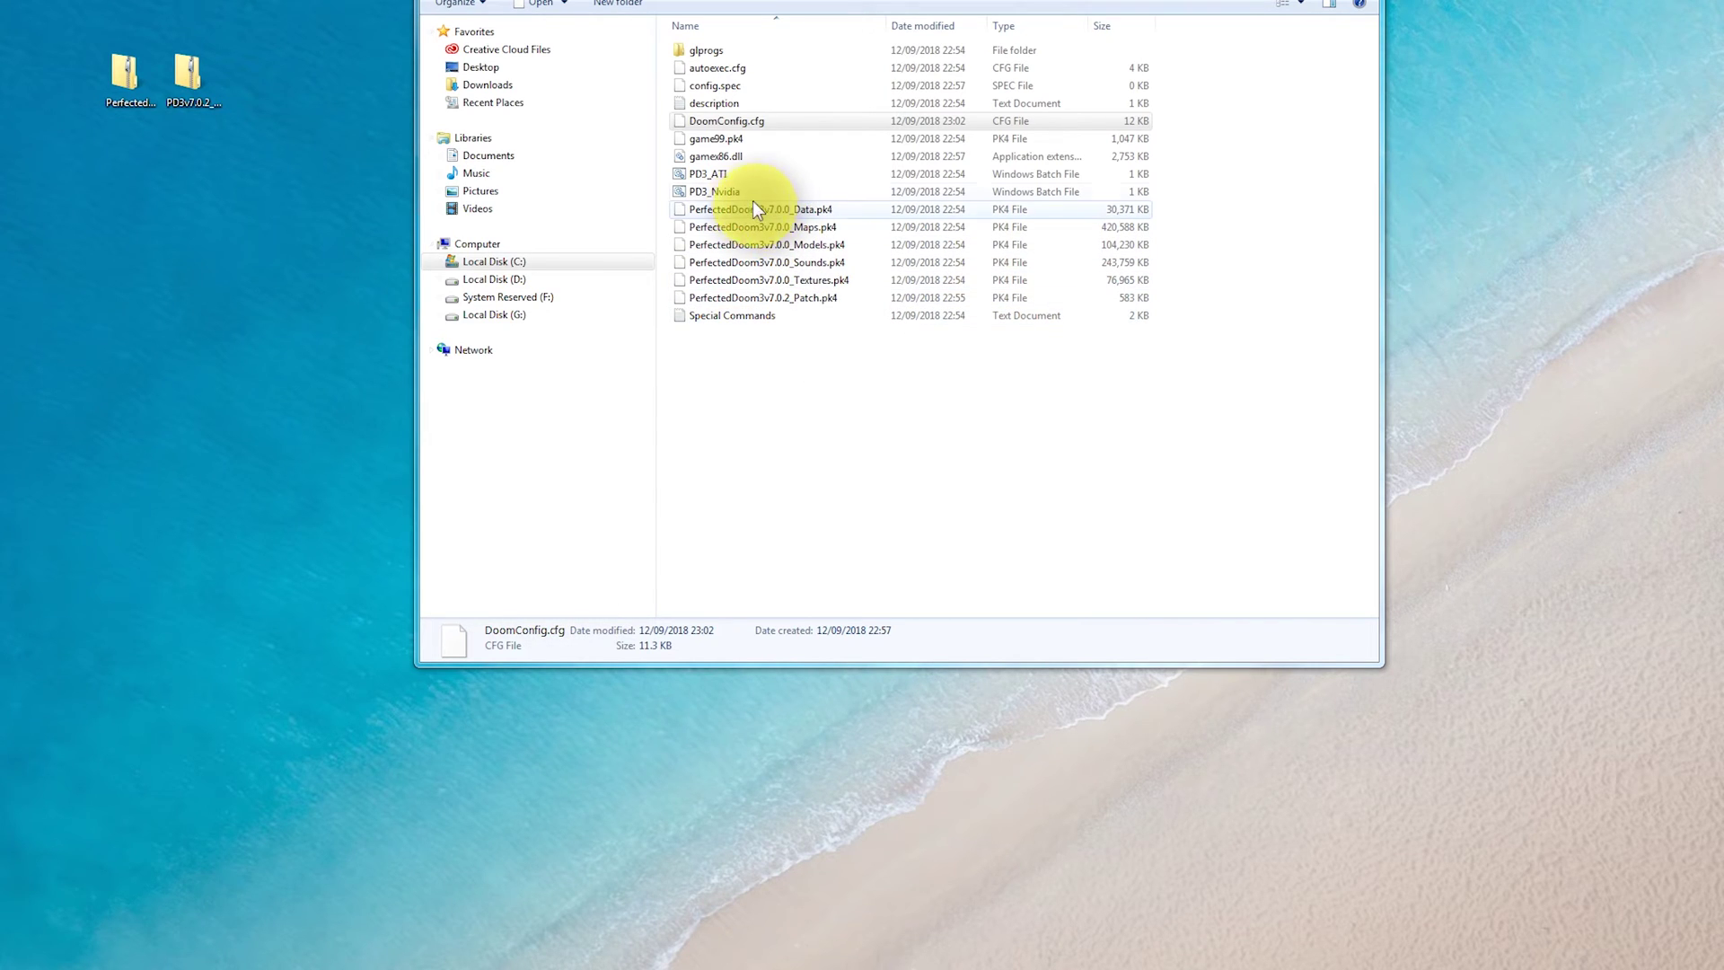
- Launch the mod with the PD3_Nvidia batch file in the Perfected folder
left_click(724, 190)
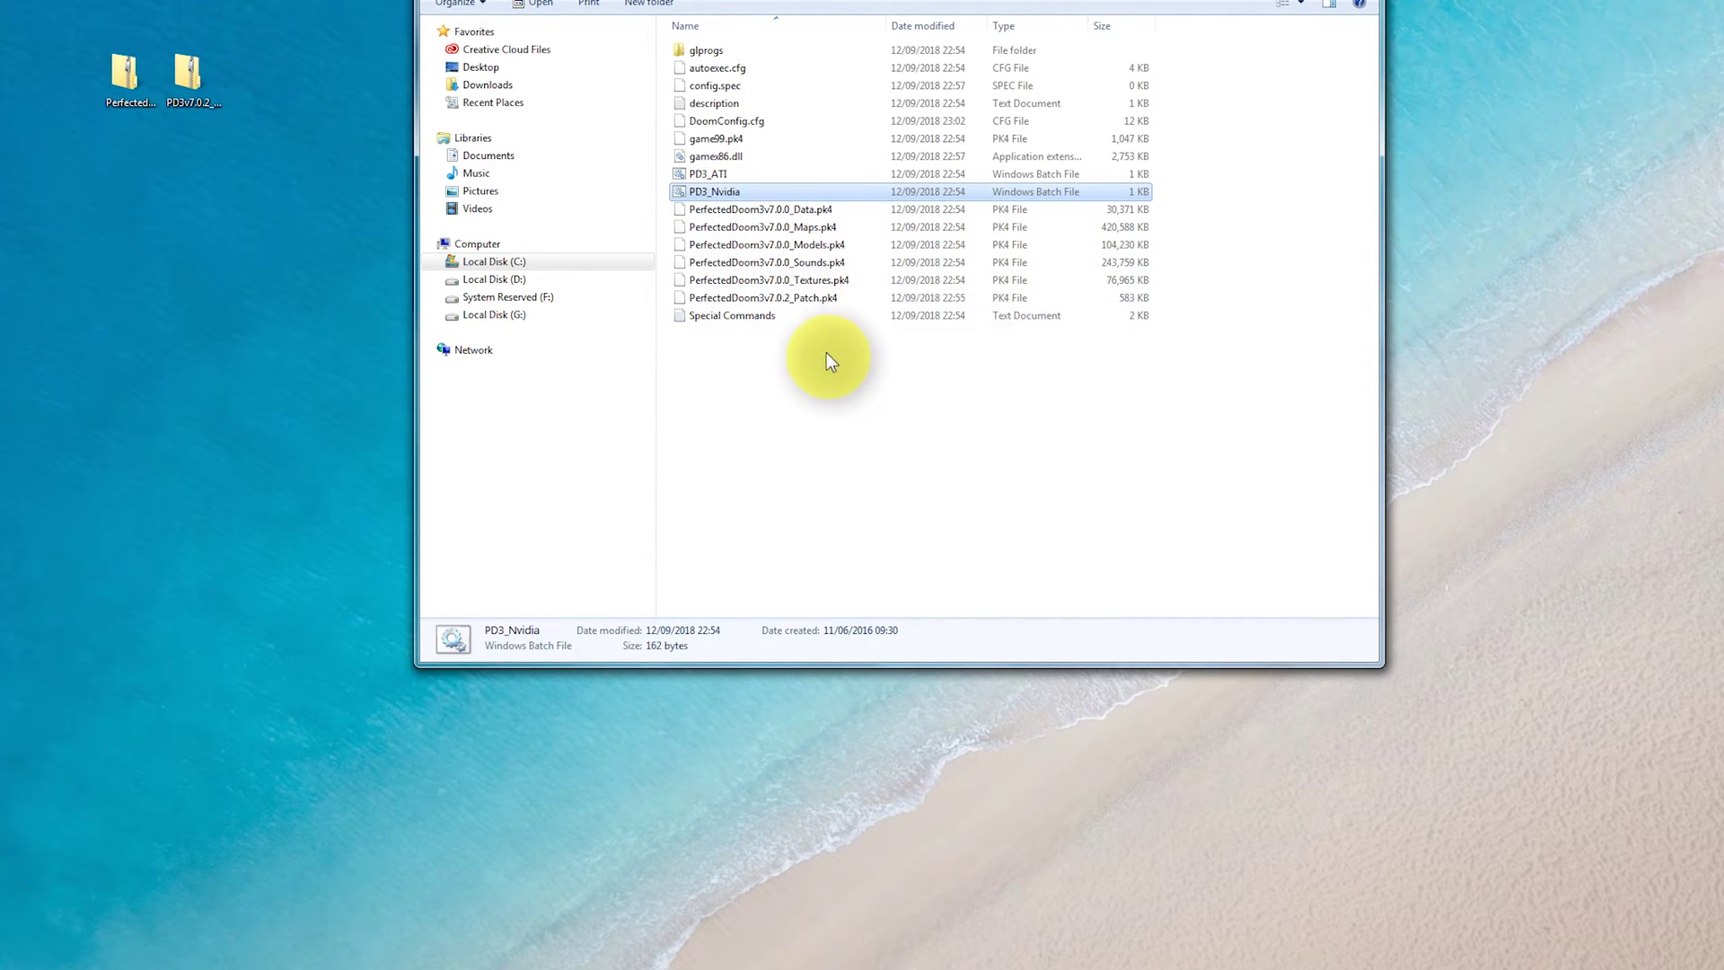
double_click(768, 191)
left_click(890, 493)
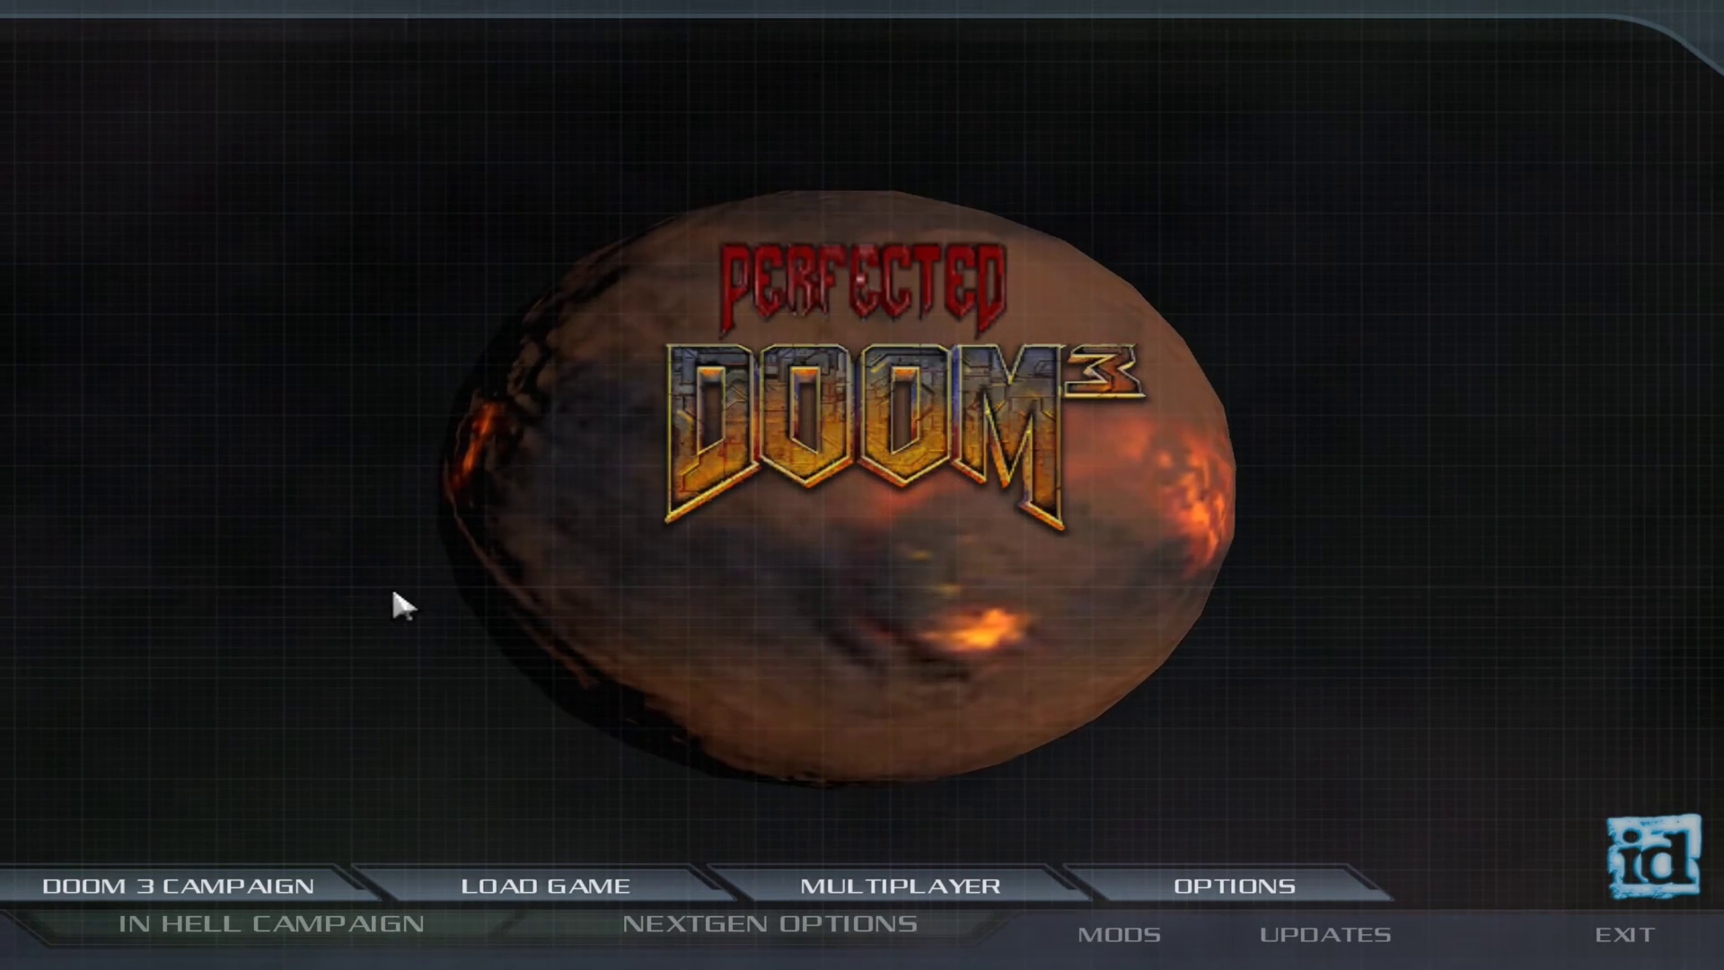
- Check the game's mod list for Perfected Doom³ v7.0.0 and close it without loading a mod
left_click(1113, 939)
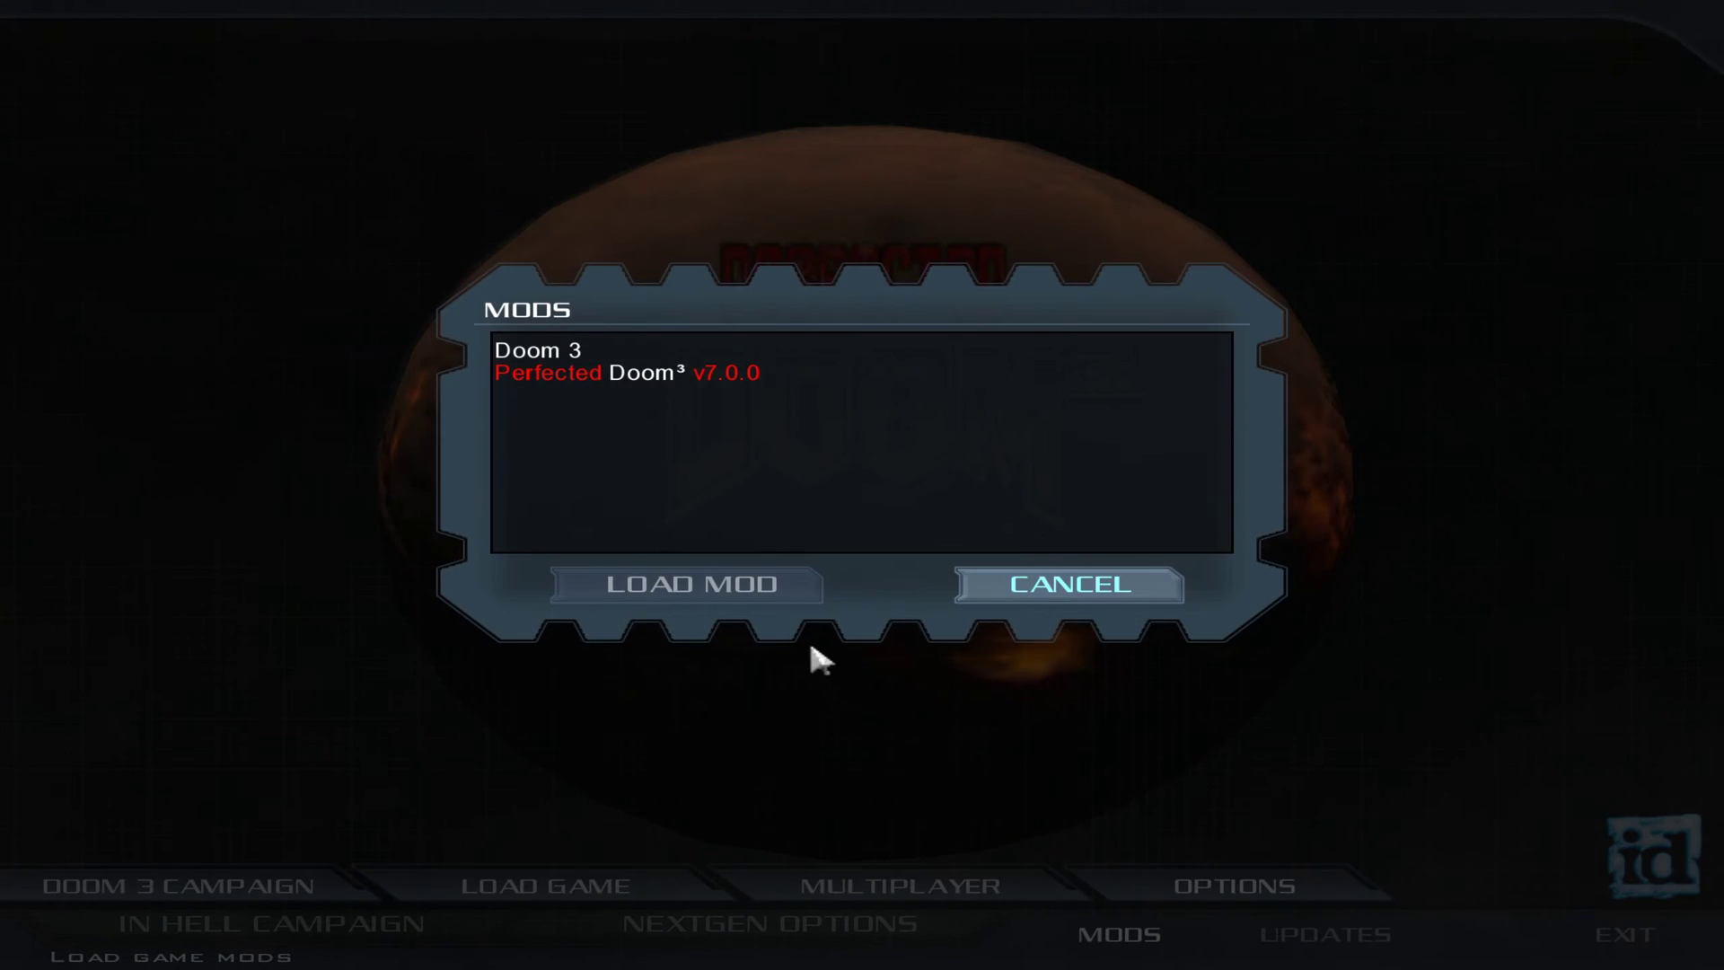
left_click(651, 371)
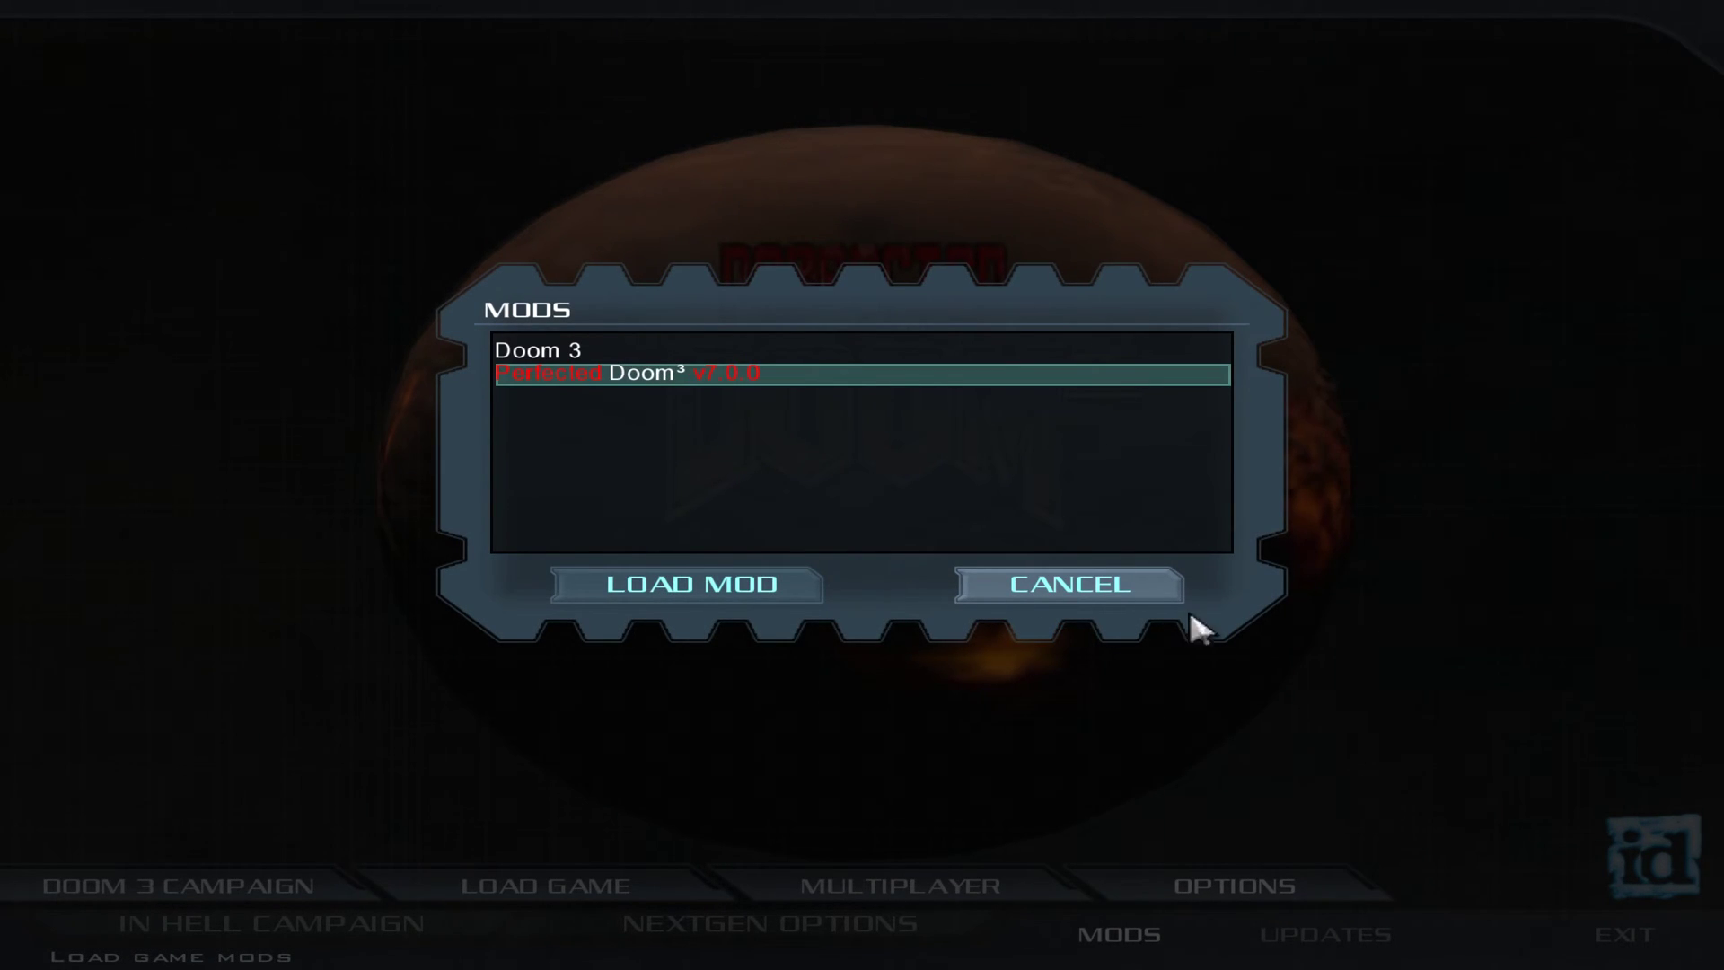
left_click(1077, 588)
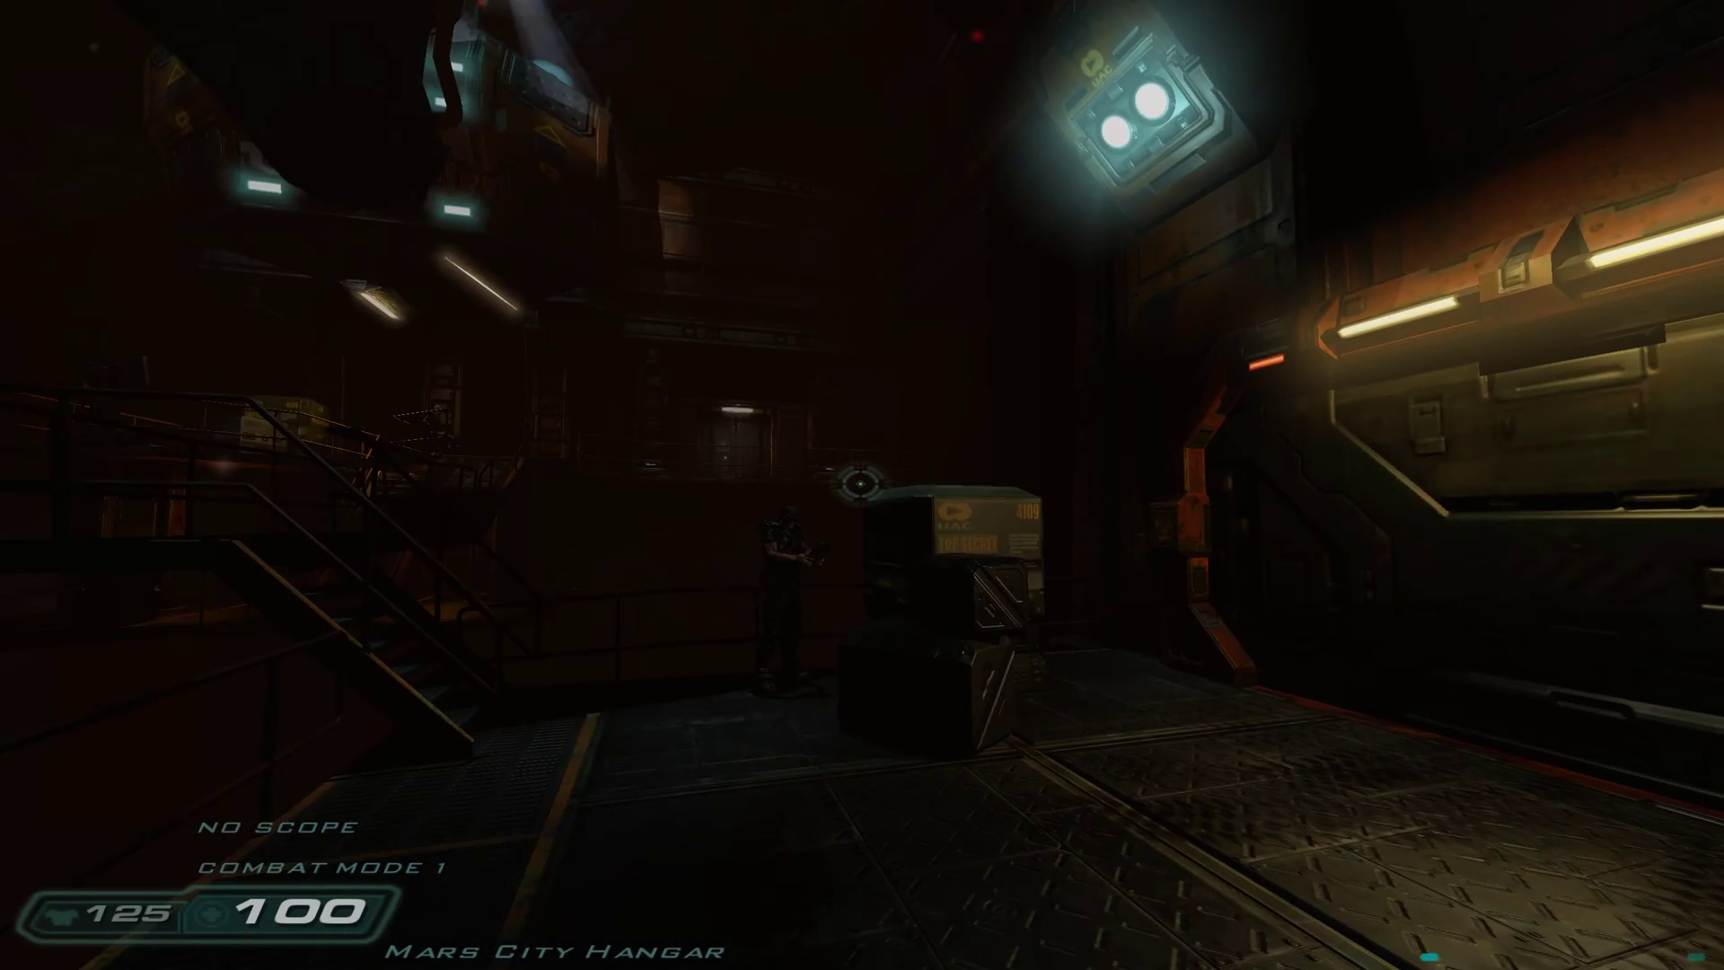
- Query g_fov in the in-game console, set it to 105 and close the console
key("grave")
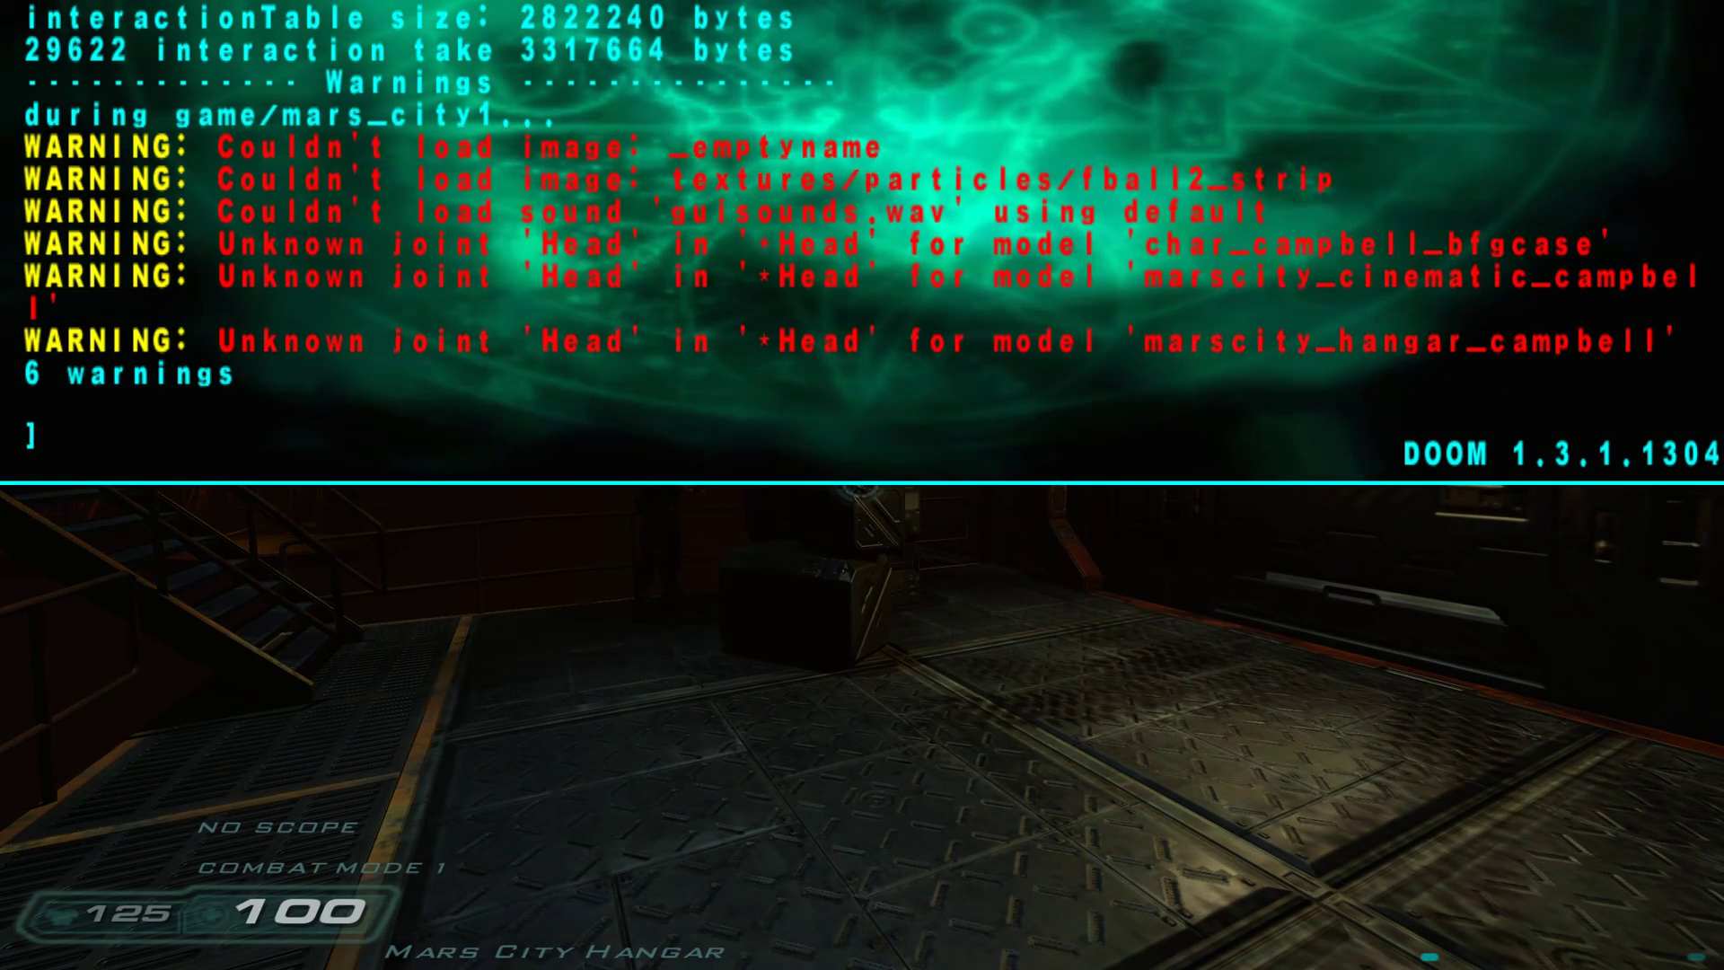
type("g_fov")
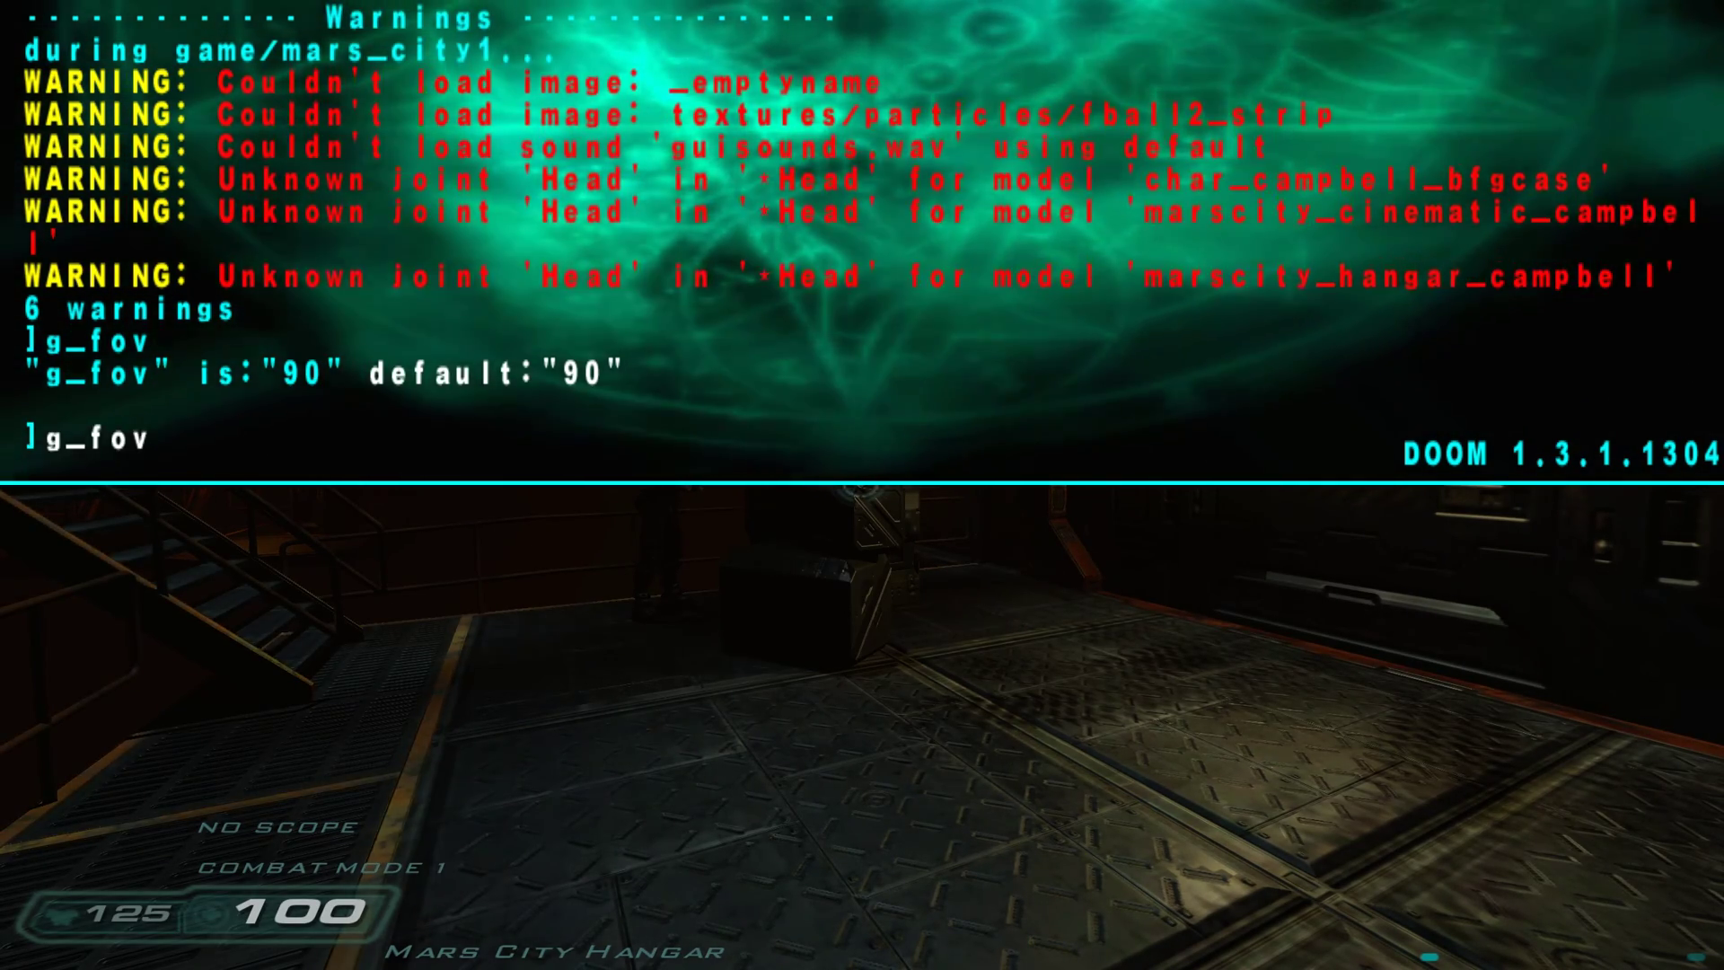
type("1")
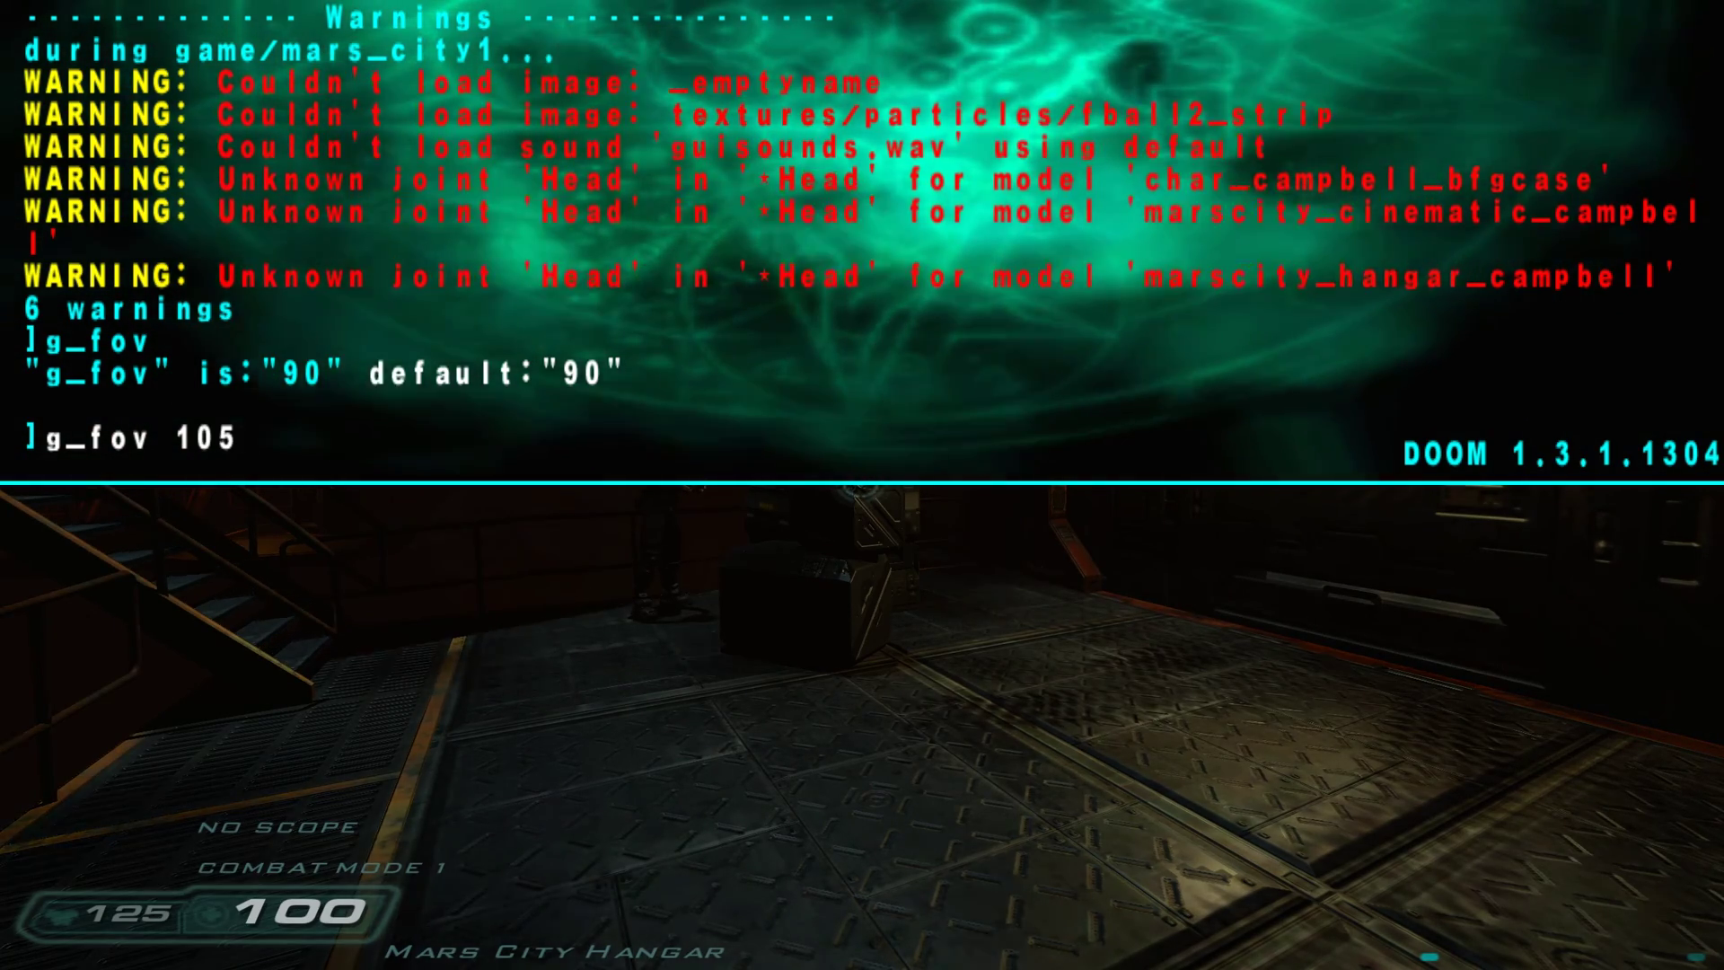
type("05")
key("Return")
key("grave")
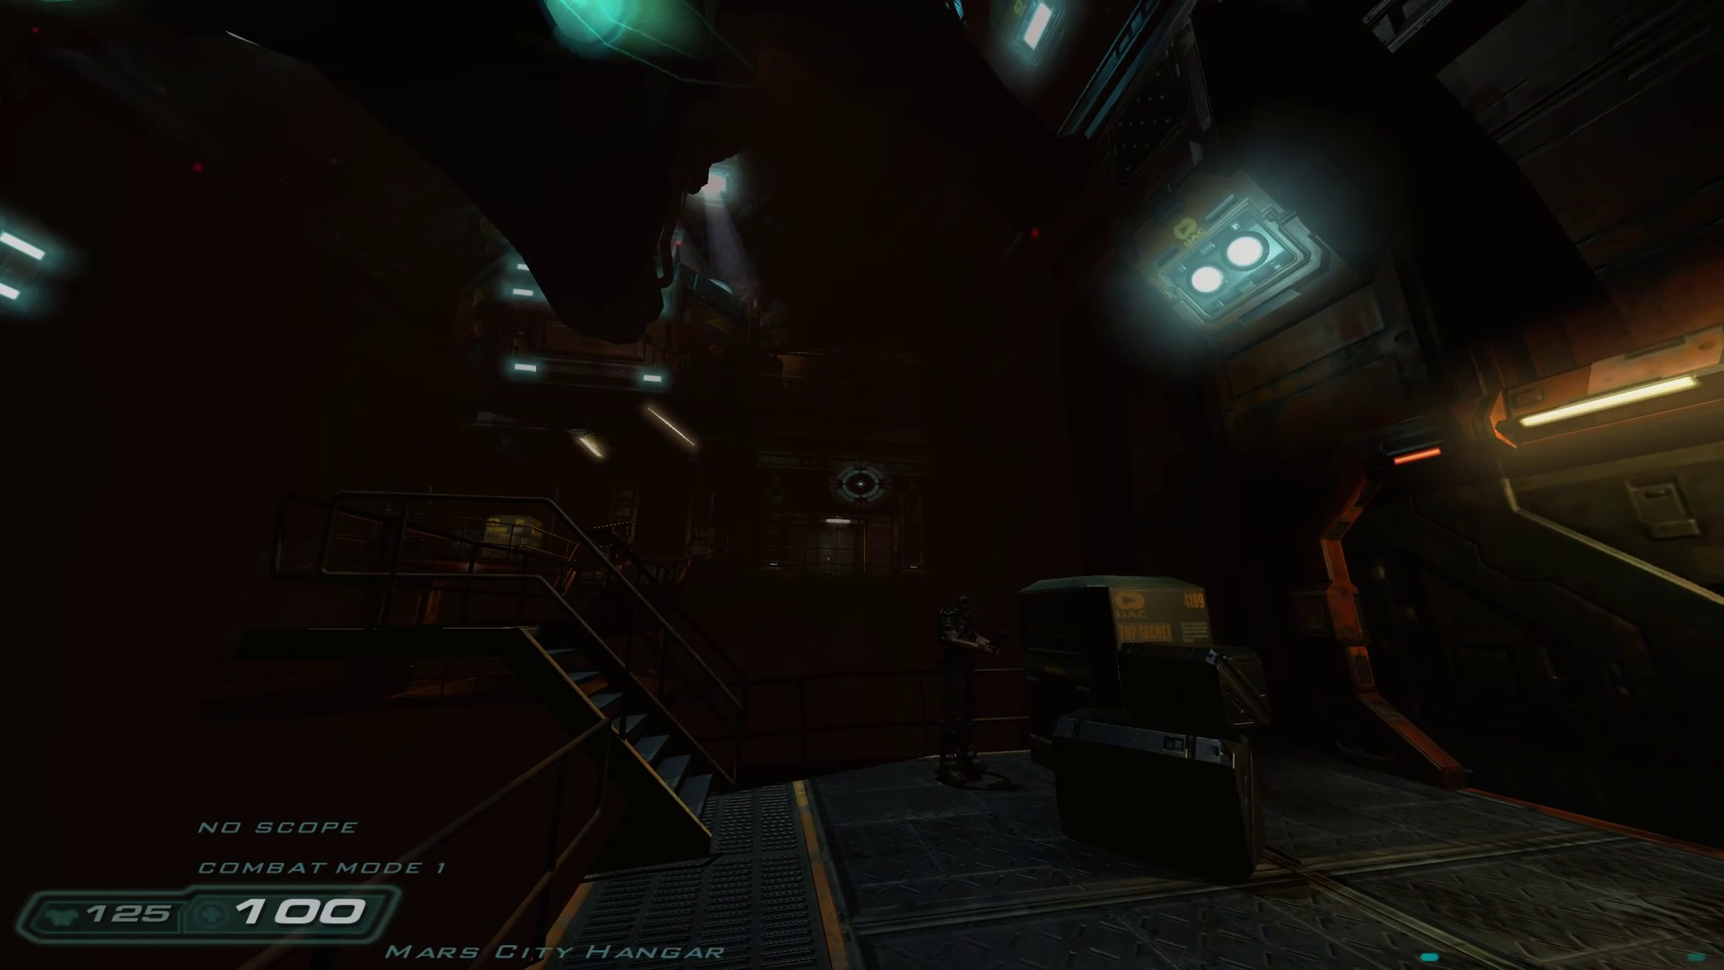
- Walk around the Mars City Hangar and examine how the game looks with the new field of view
key("w")
key("w")
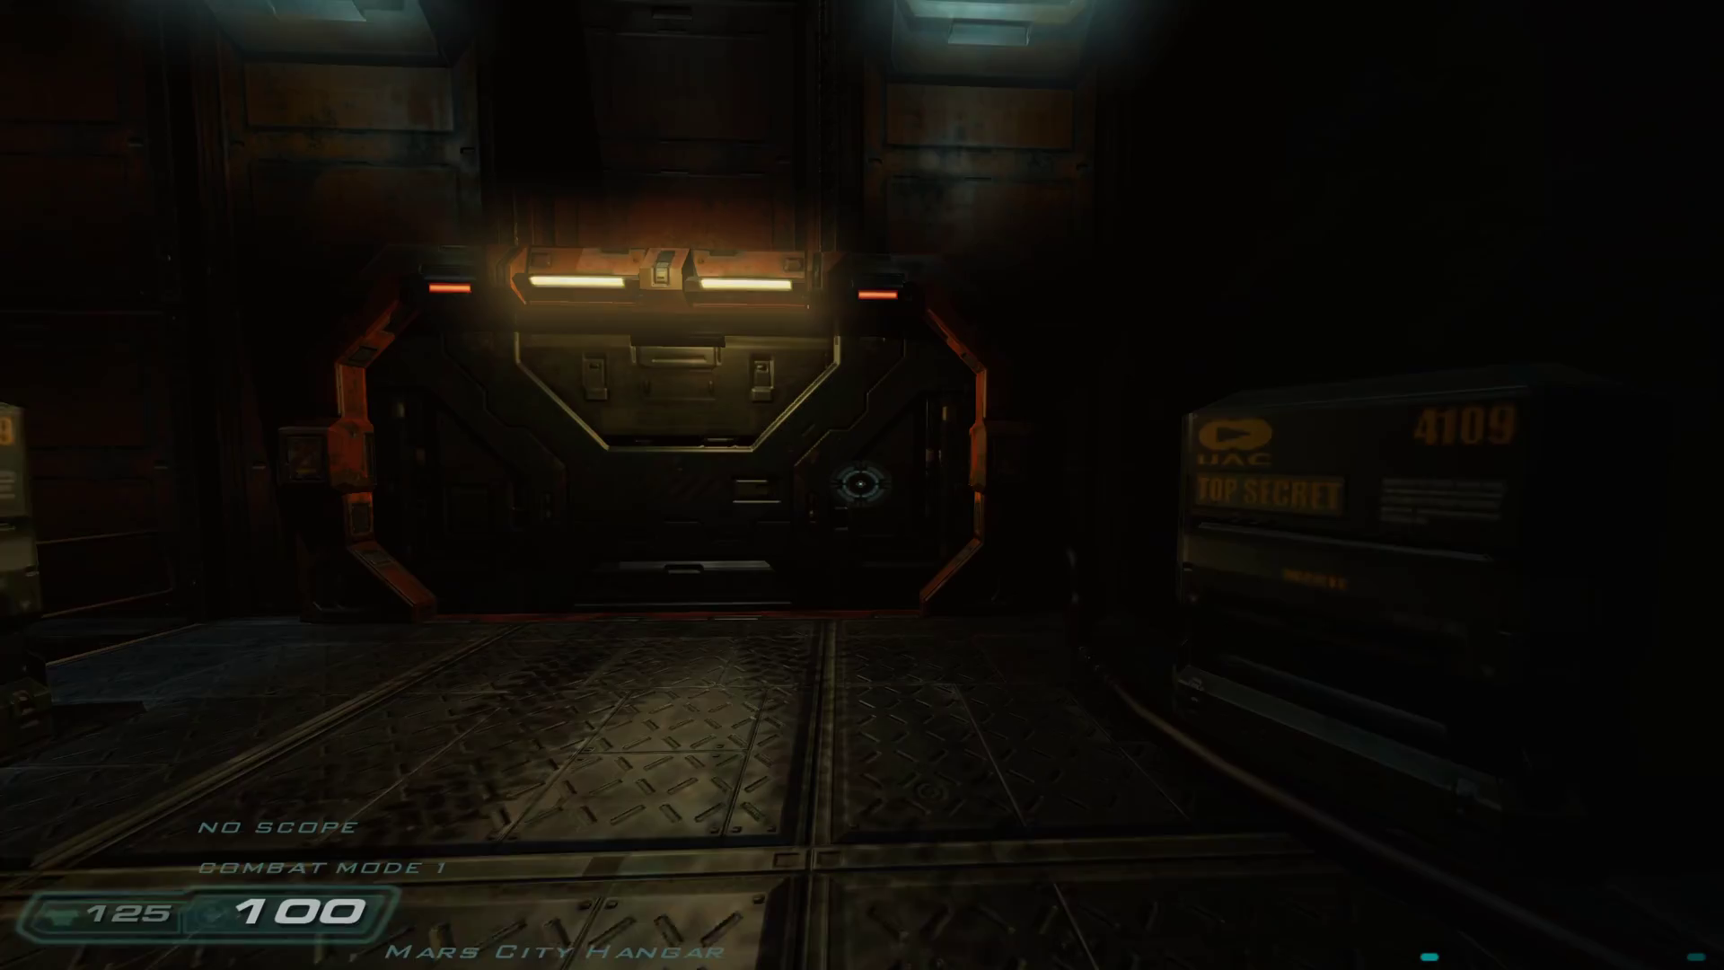
key("w")
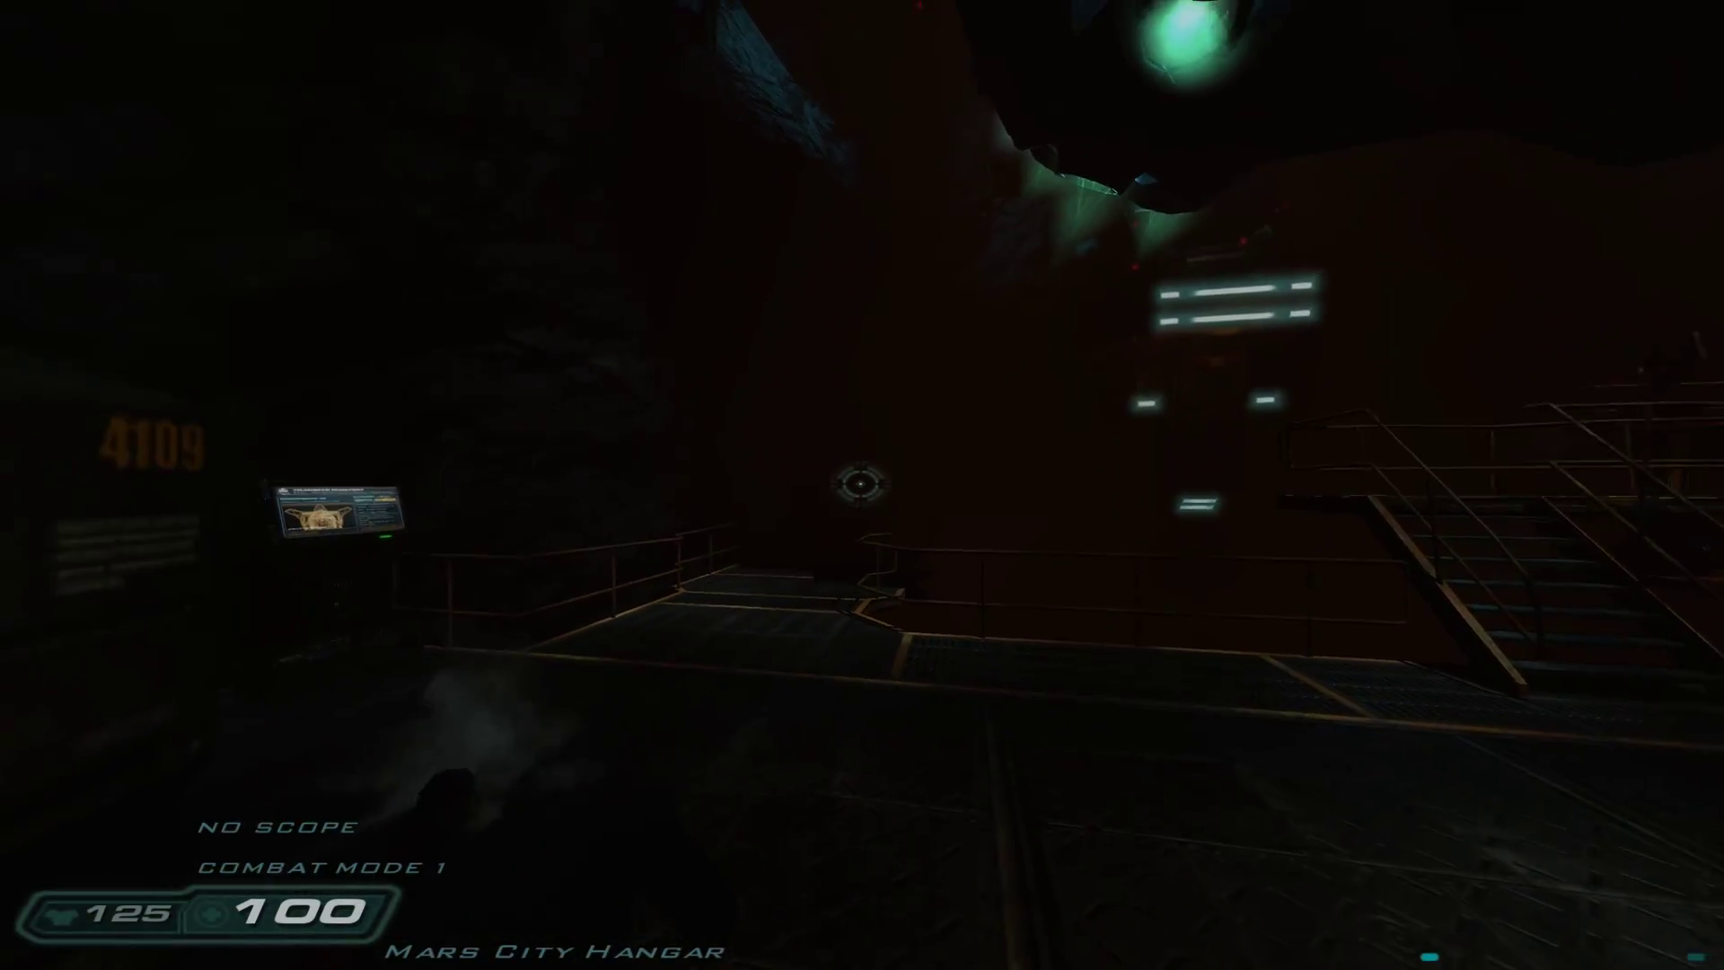
key("w")
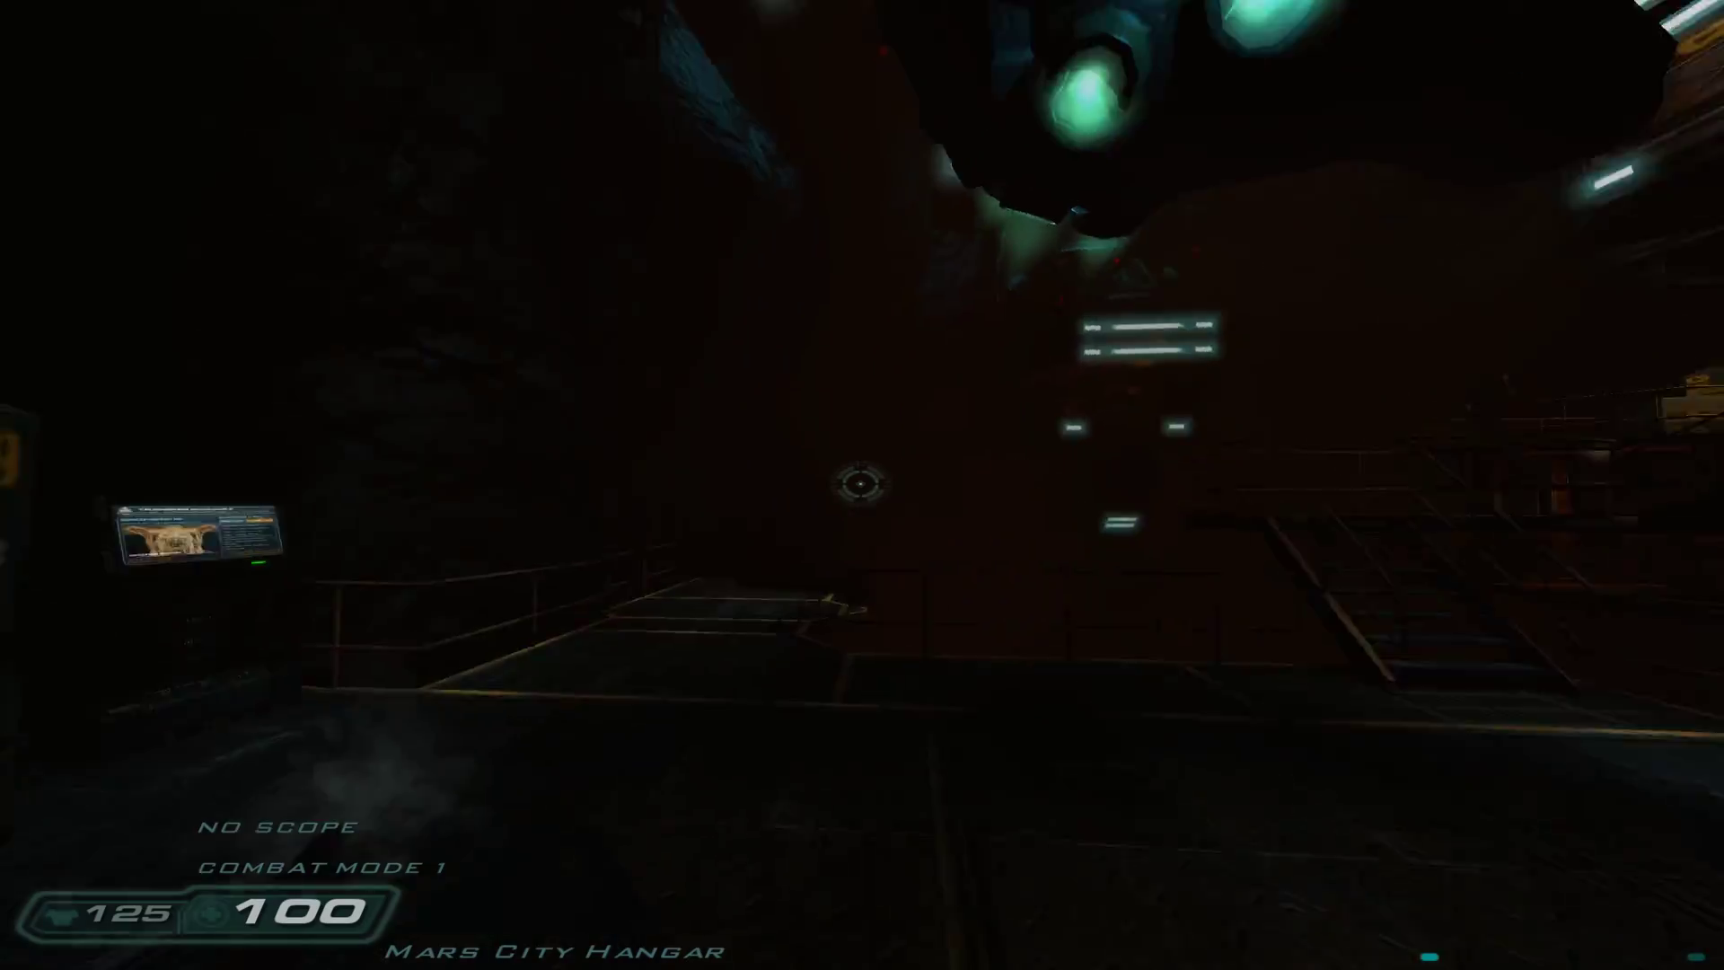
key("w")
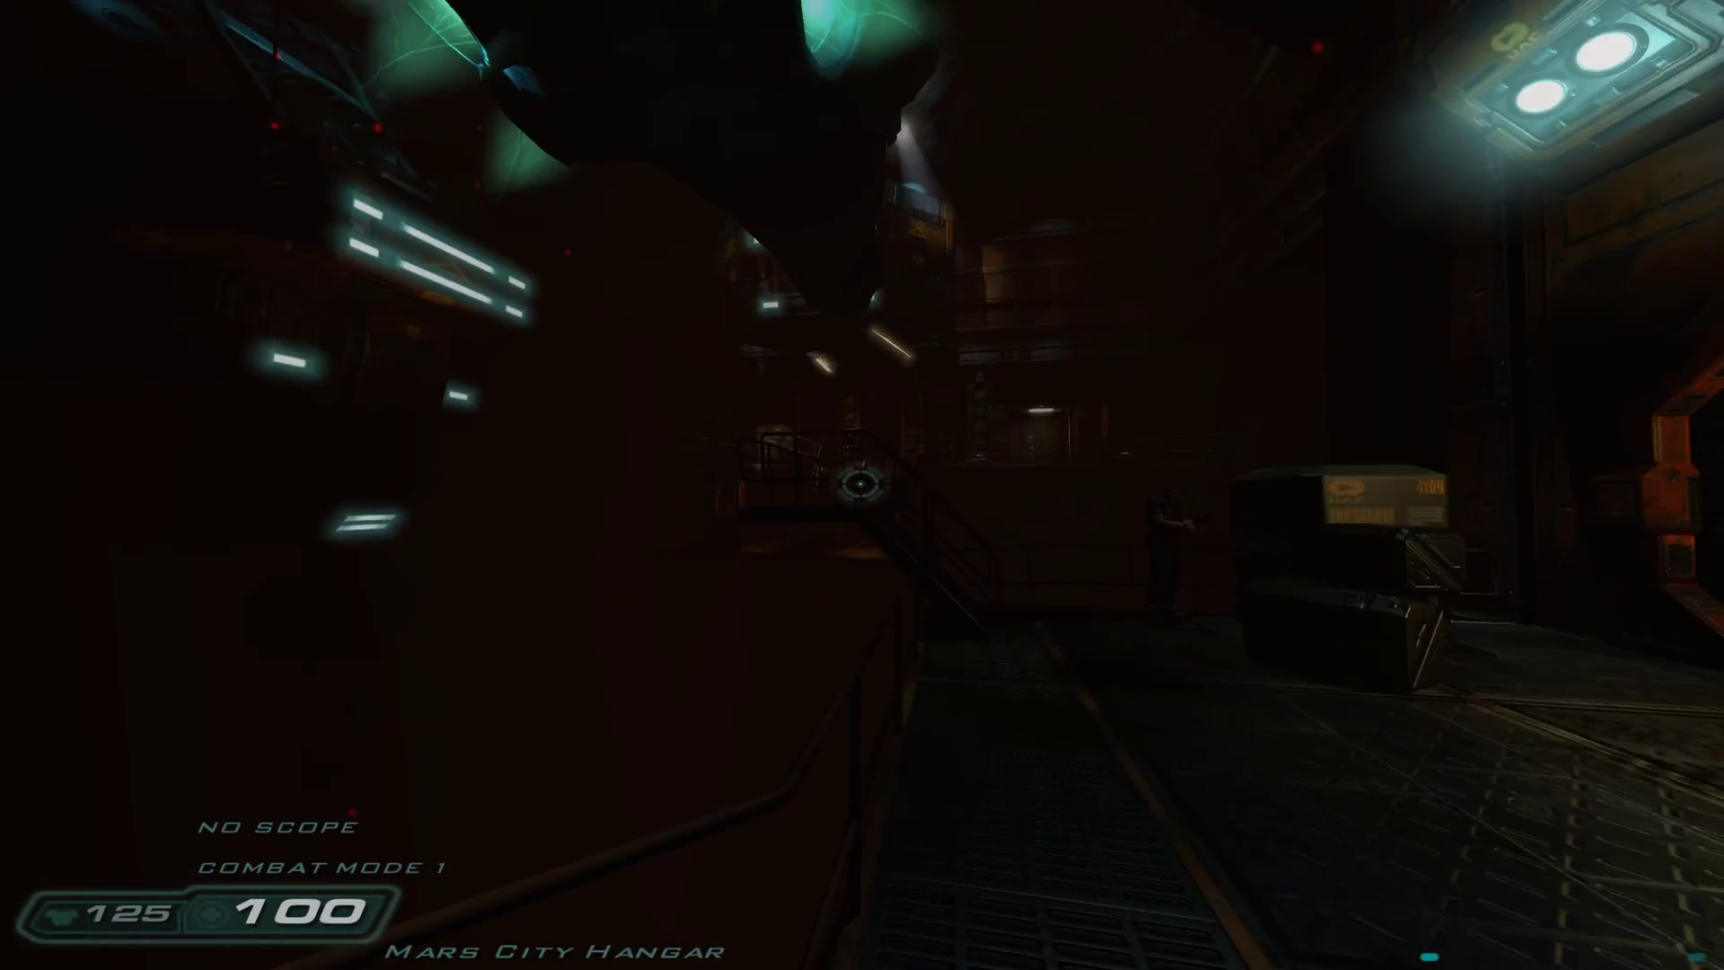
key("w")
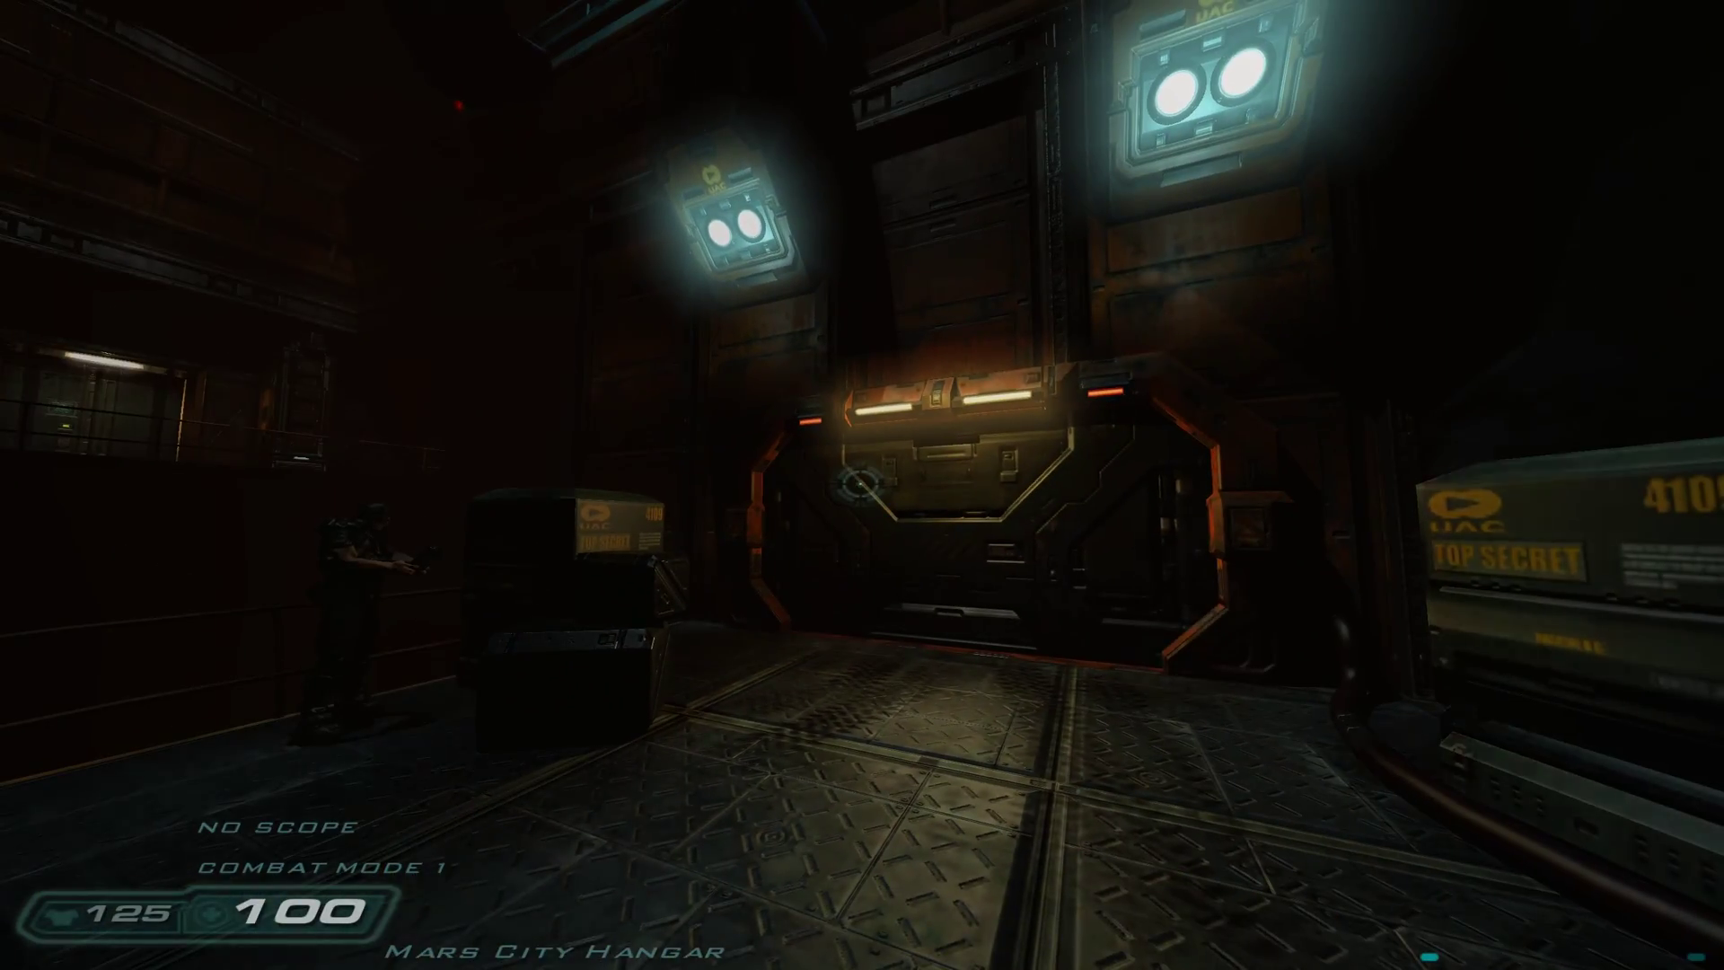
key("w")
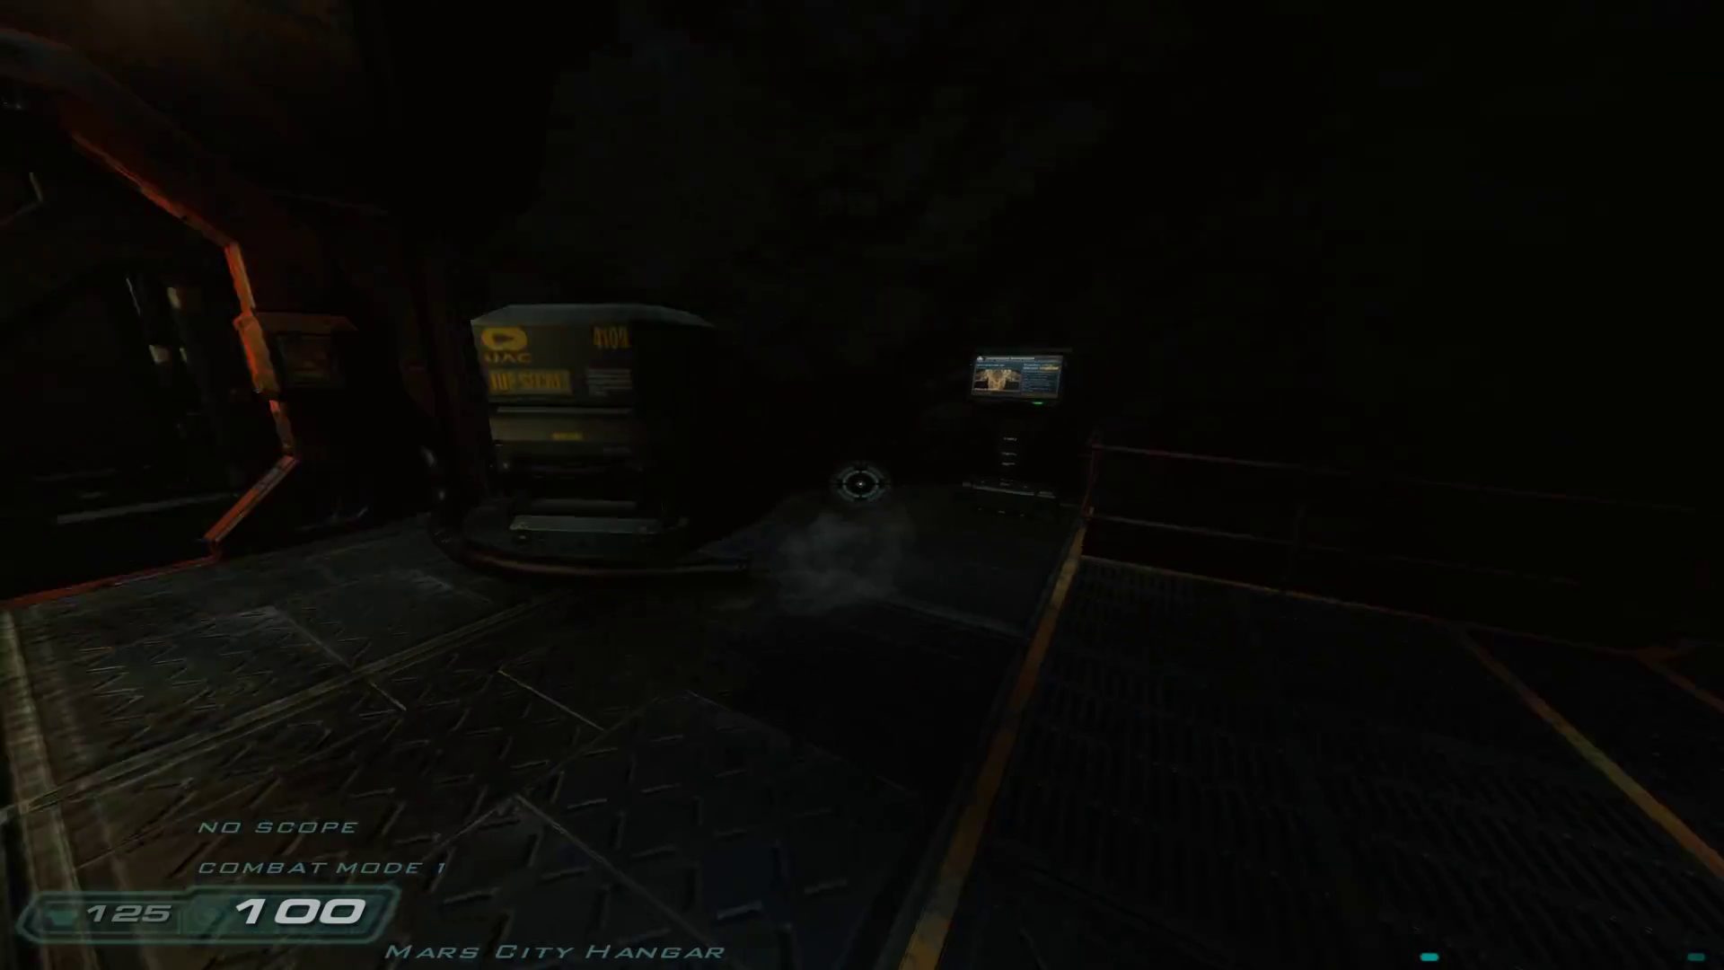
key("w")
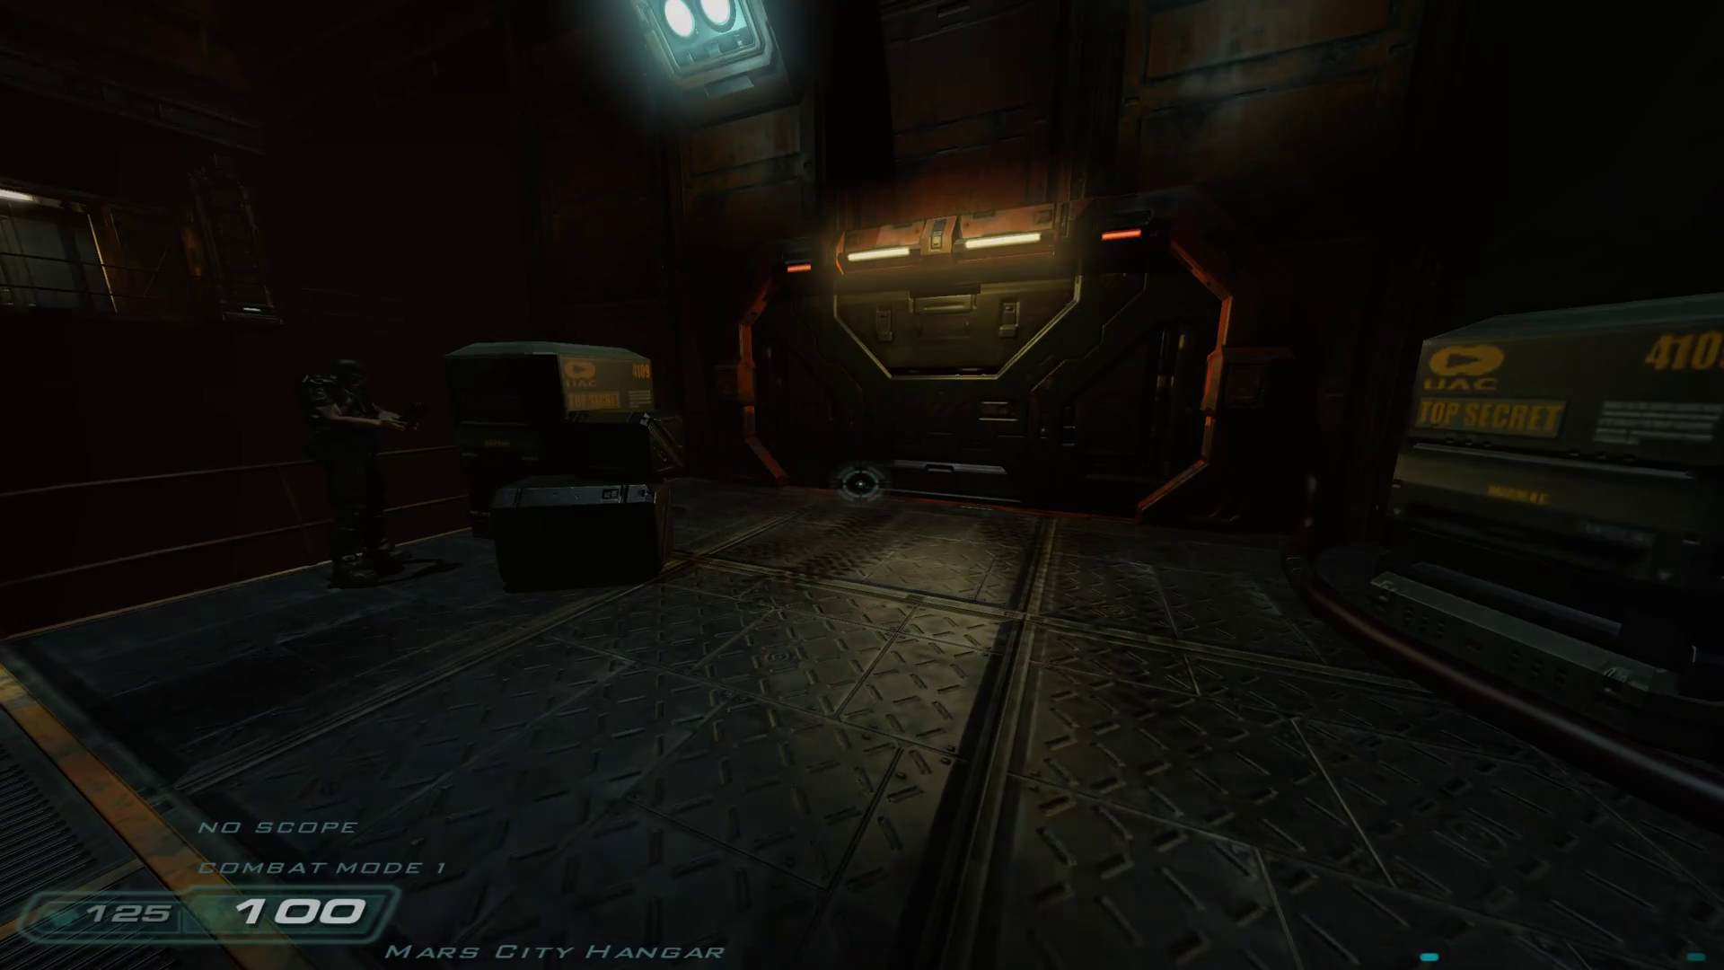
key("w")
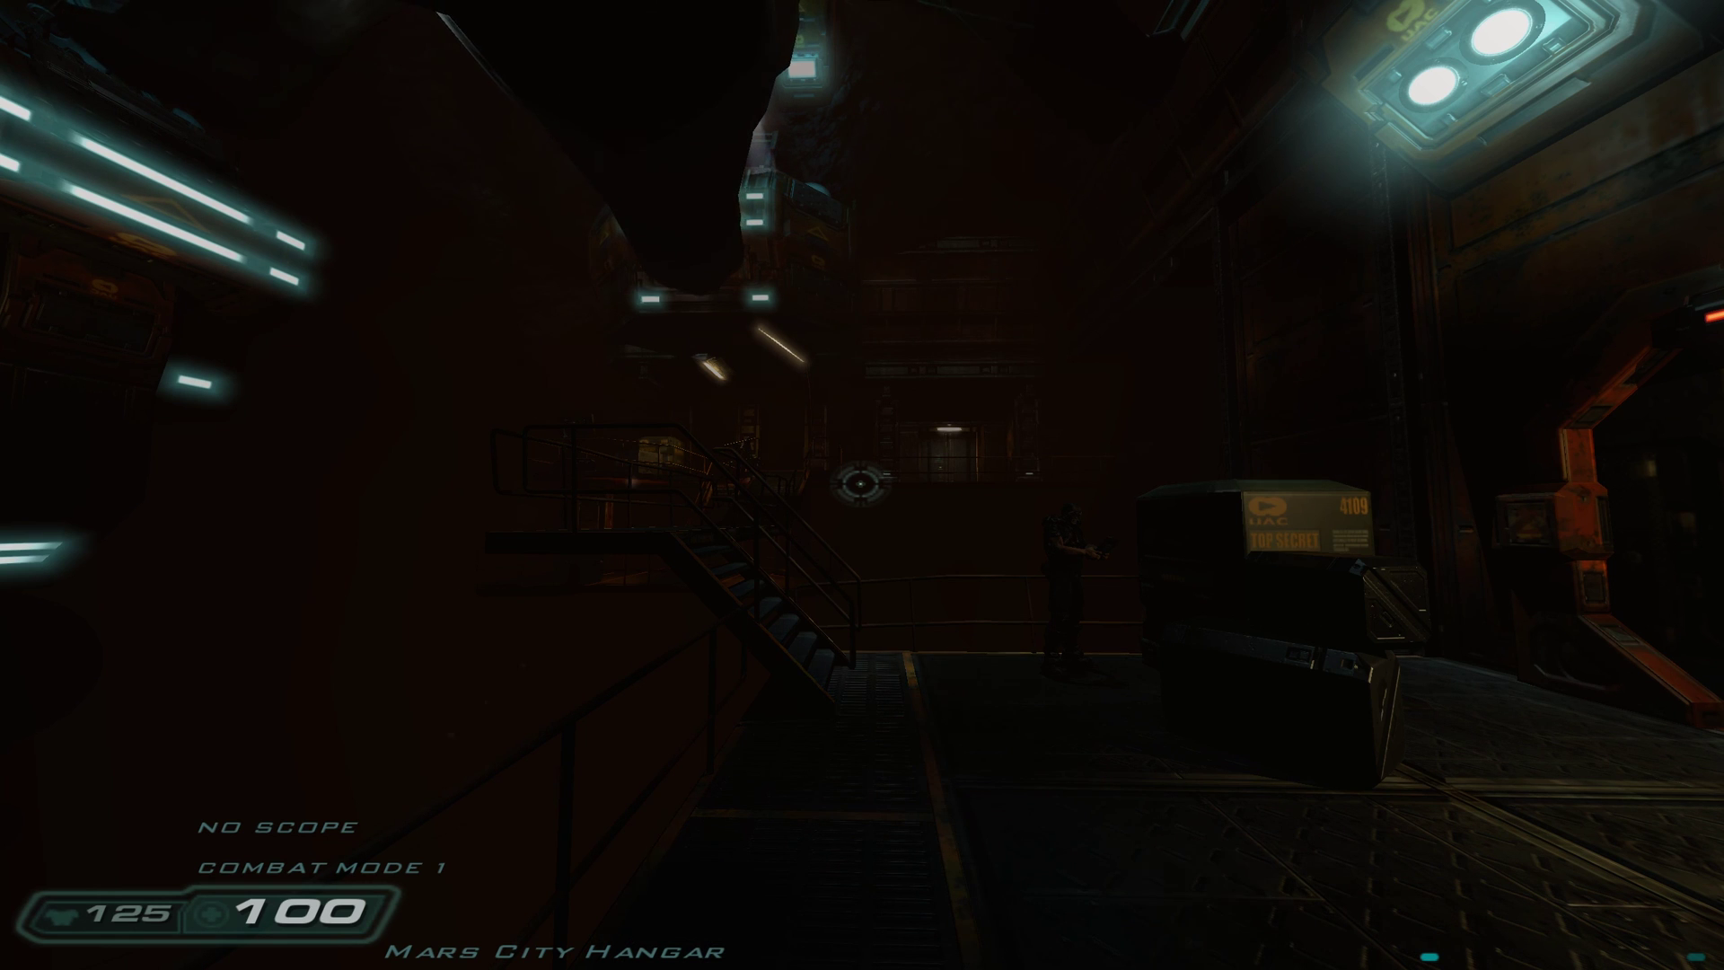
key("w")
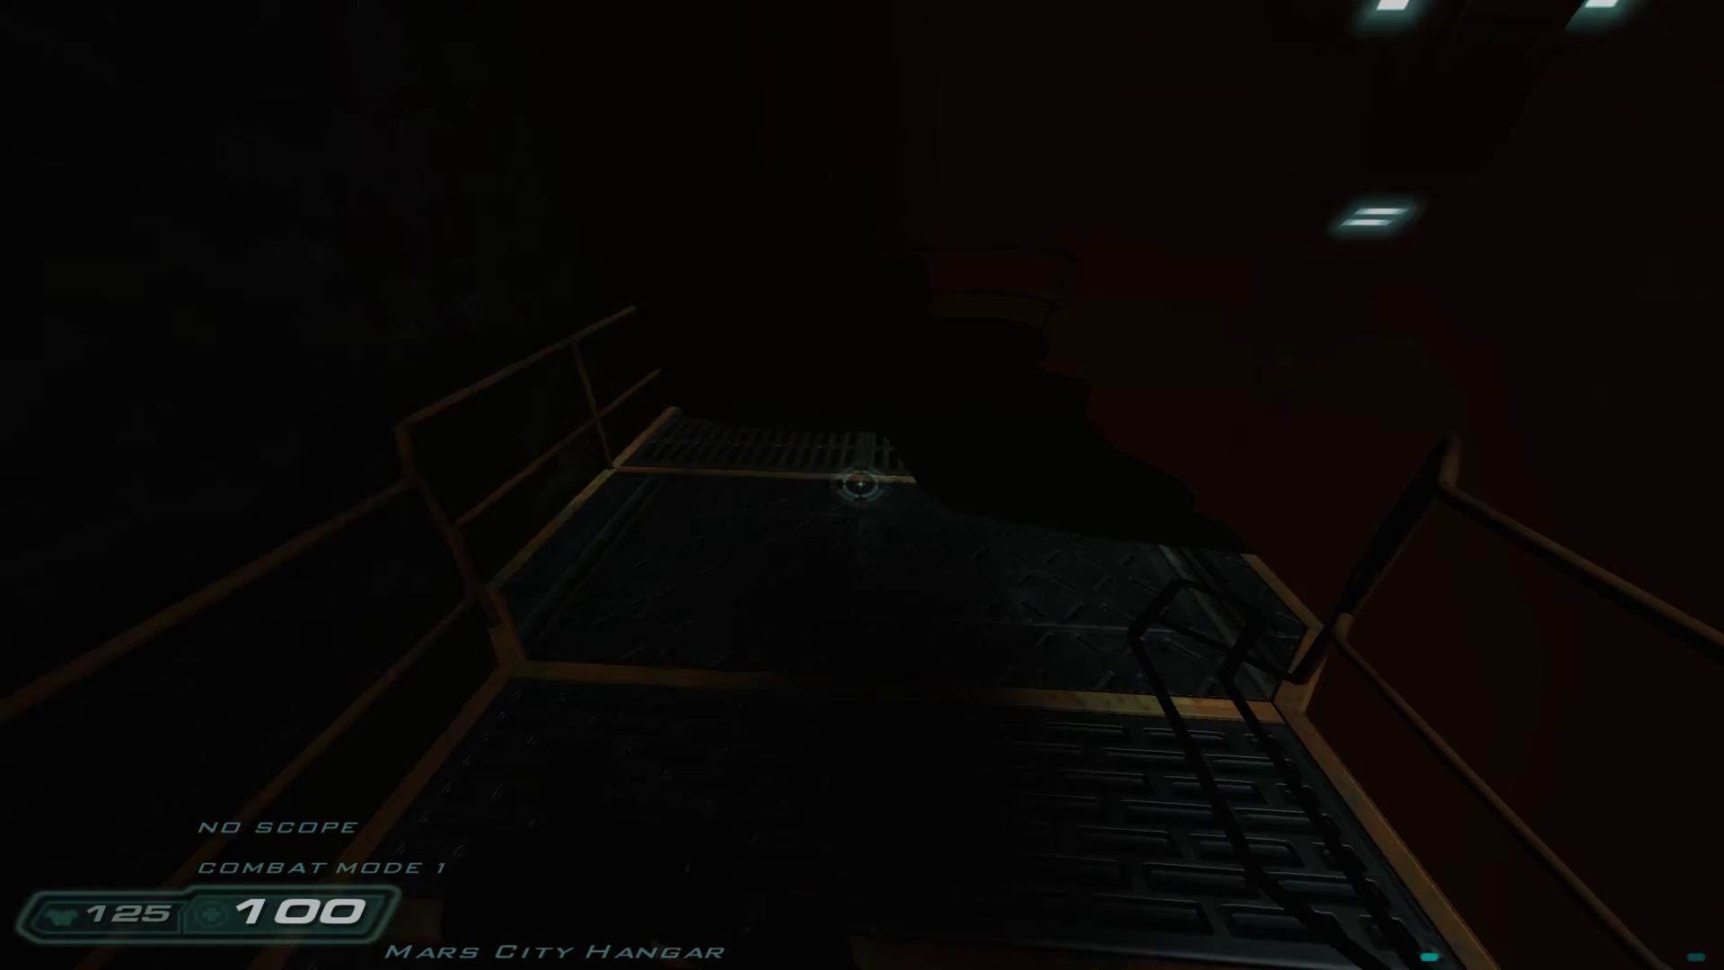
key("w")
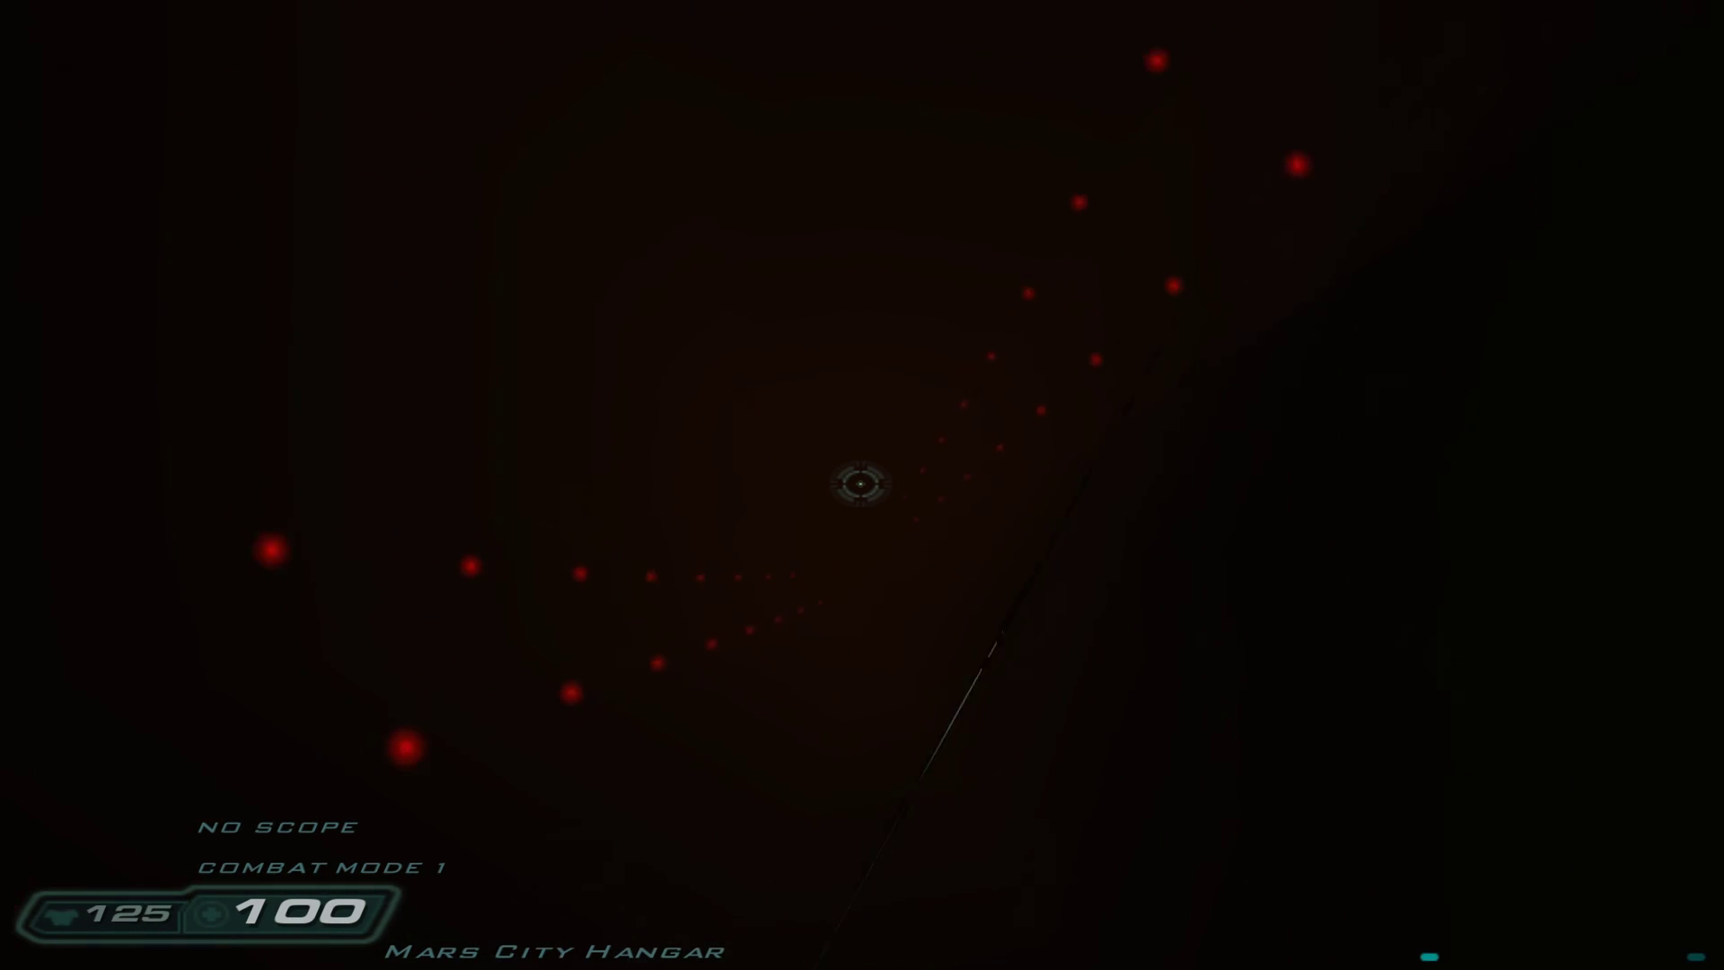